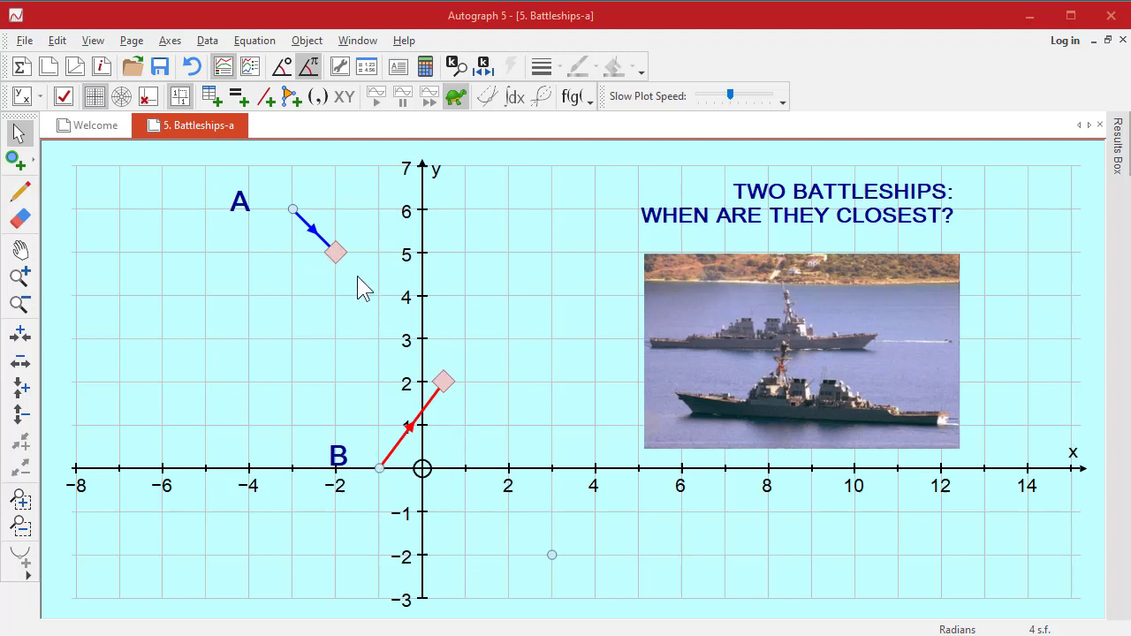
# Step: Inspect vector A's definition, whose x component uses t, without changing it
pyautogui.doubleClick(316, 229)
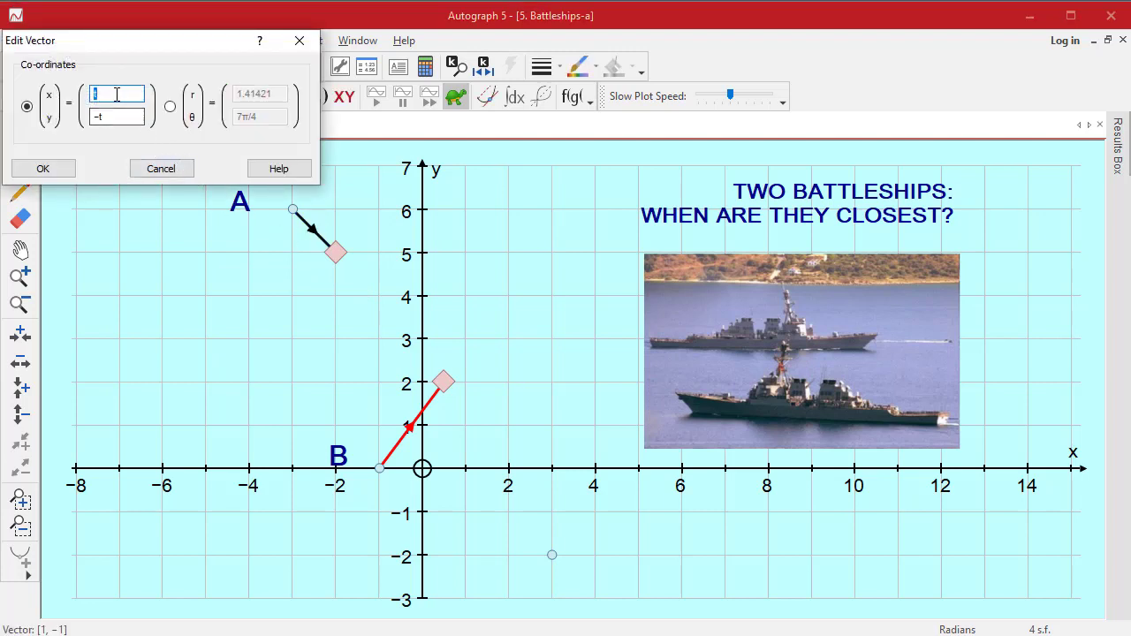
pyautogui.click(114, 95)
pyautogui.click(160, 169)
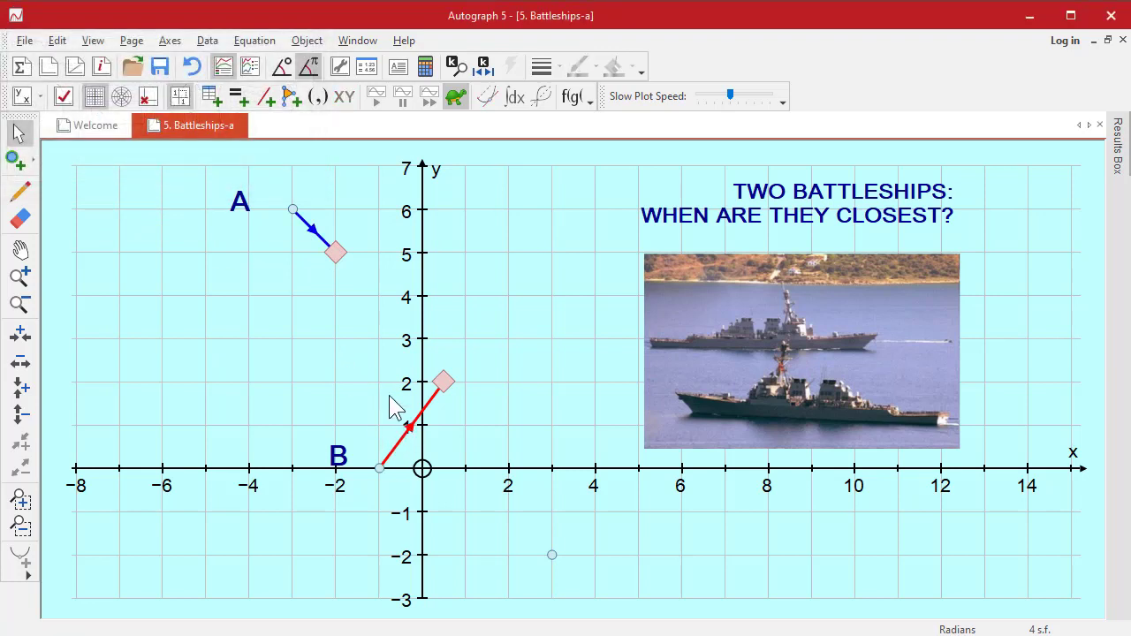
# Step: Select the point at (3, −2) and dismiss its context menu unused
pyautogui.click(553, 555)
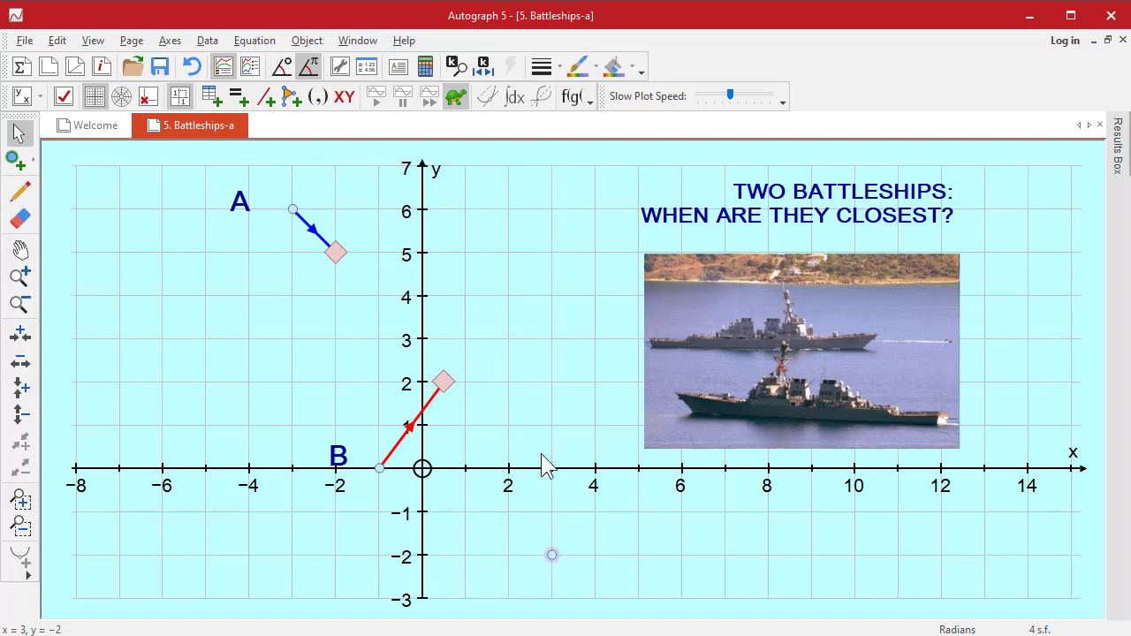
pyautogui.rightClick(511, 190)
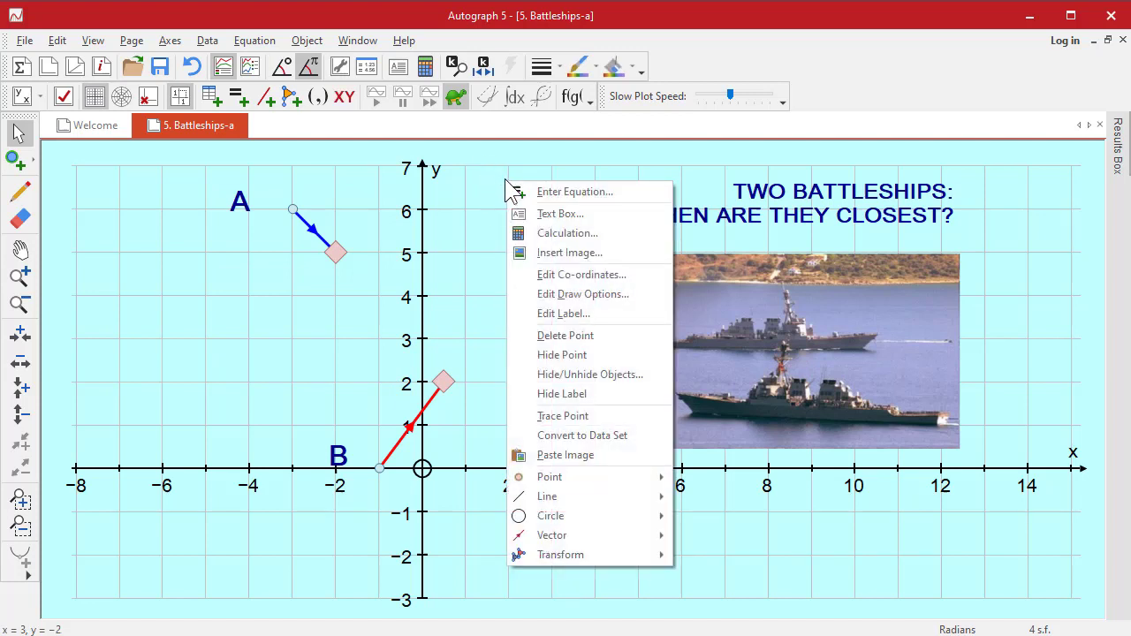
pyautogui.click(419, 296)
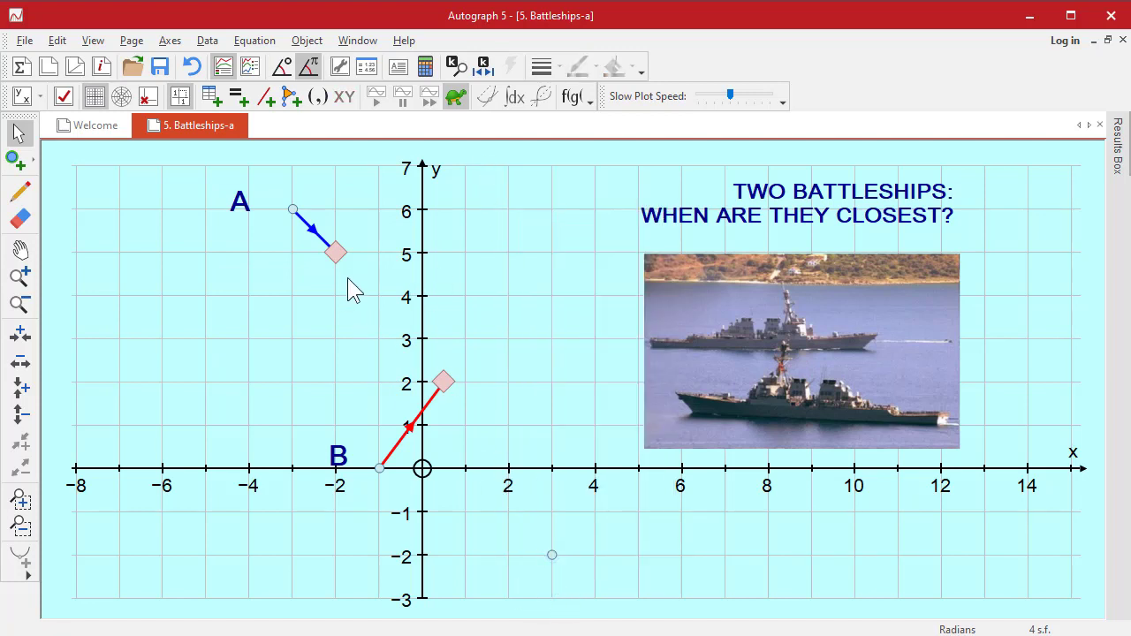
# Step: Draw a line segment joining ship A to ship B
pyautogui.click(30, 161)
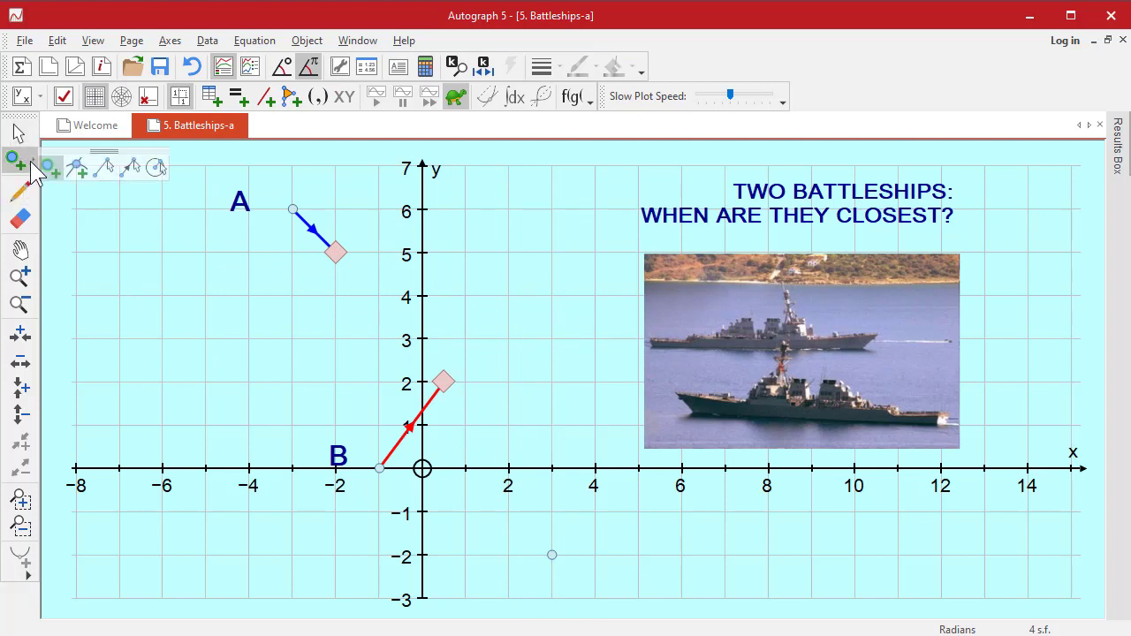
pyautogui.click(103, 171)
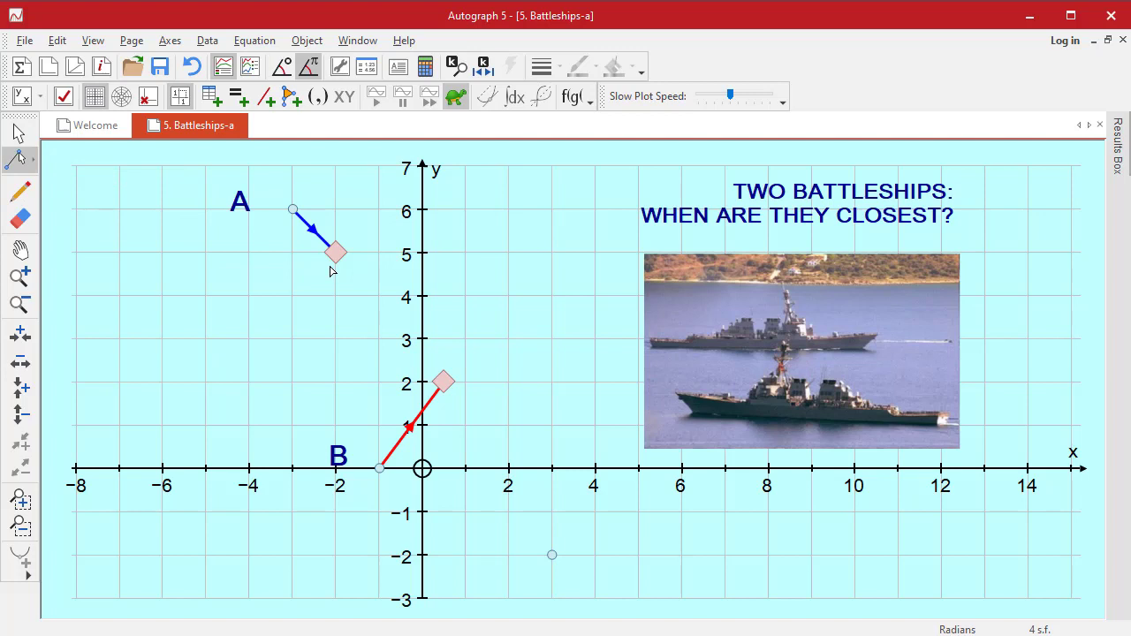
pyautogui.moveTo(335, 254)
pyautogui.mouseDown()
pyautogui.moveTo(391, 336)
pyautogui.moveTo(447, 386)
pyautogui.mouseUp()
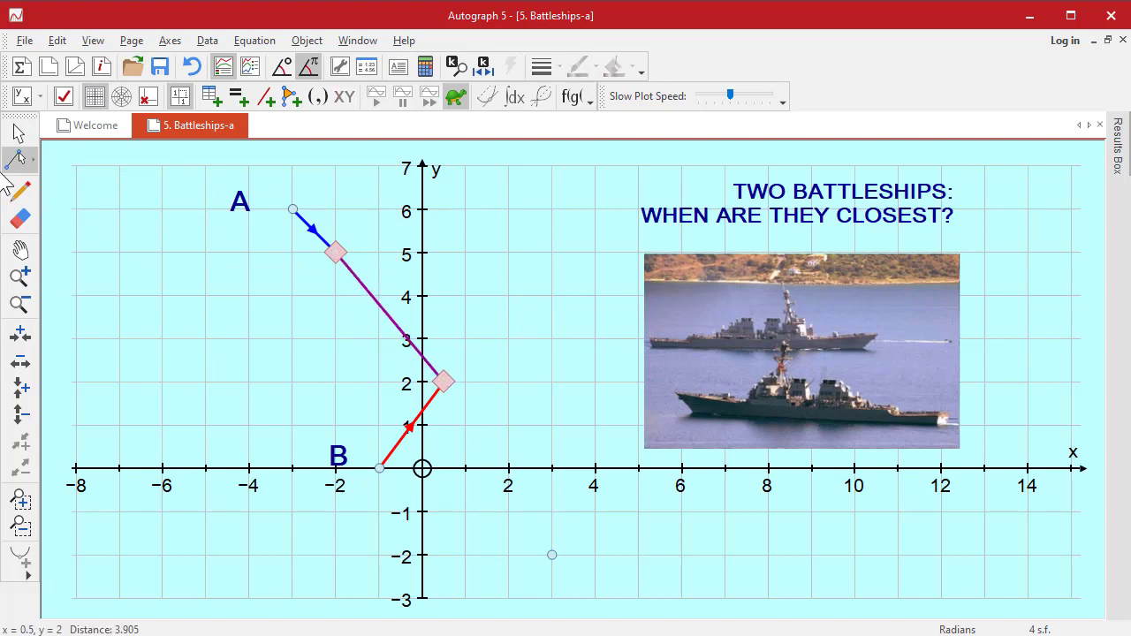
pyautogui.click(18, 132)
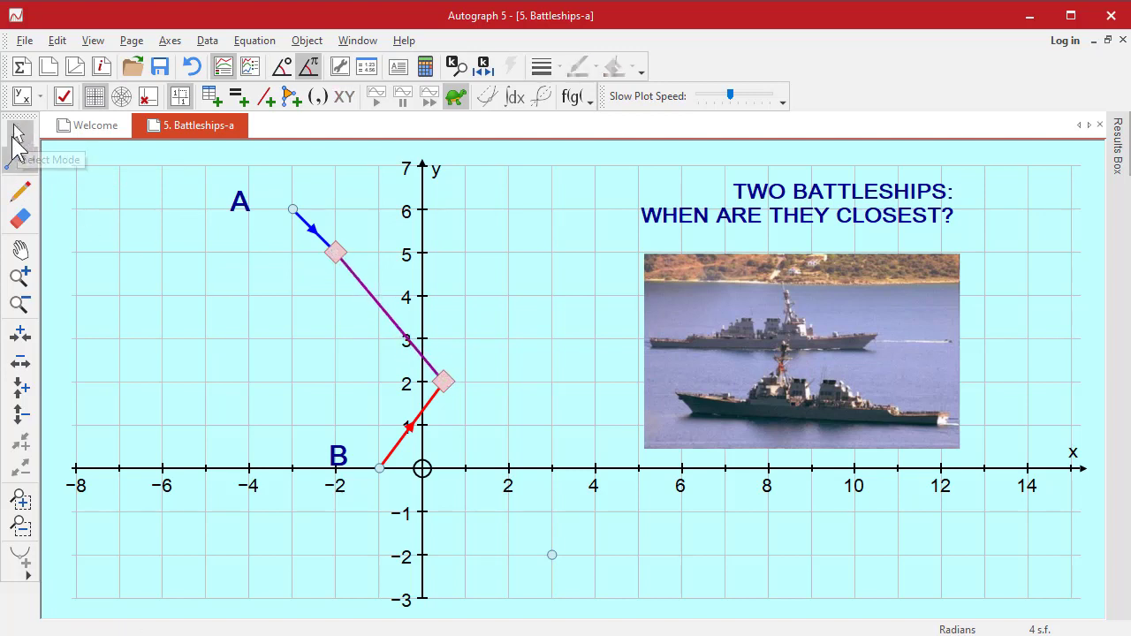
# Step: Draw a circle centred at (3, −2) with radius equal to the segment, 3.905
pyautogui.click(552, 555)
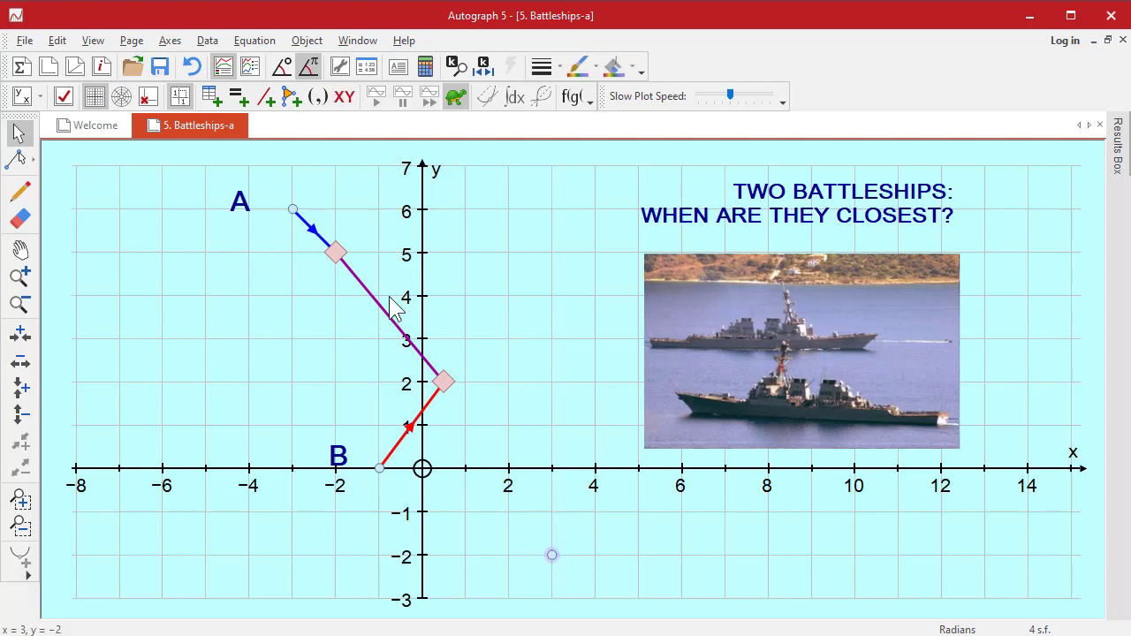
pyautogui.keyDown('shift'); pyautogui.click(367, 294); pyautogui.keyUp('shift')
pyautogui.rightClick(478, 202)
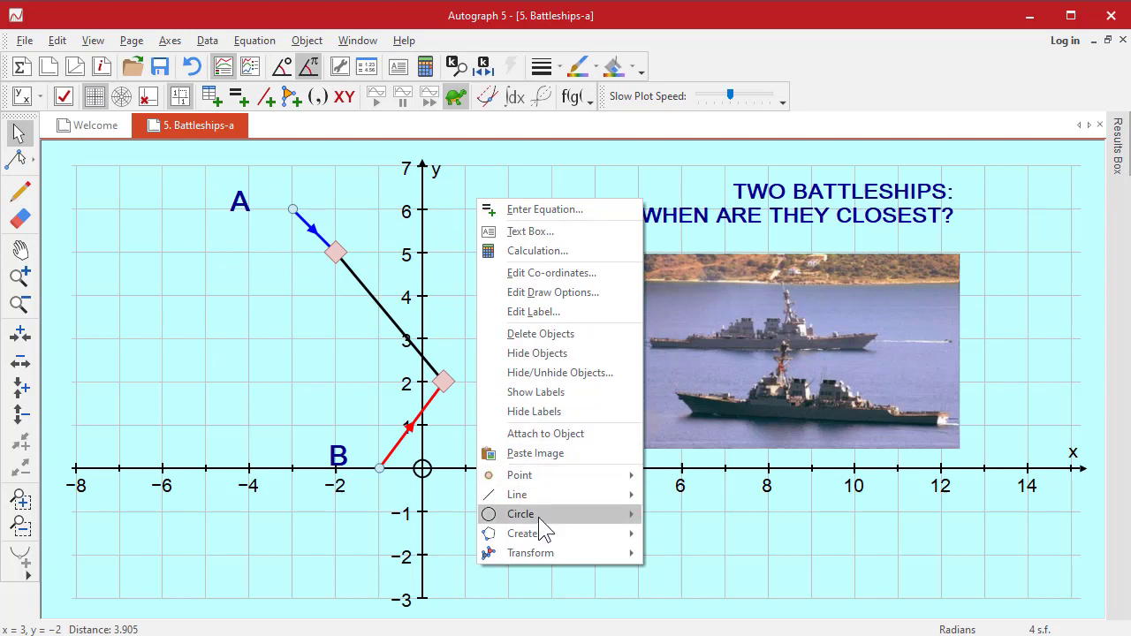
pyautogui.moveTo(538, 516)
pyautogui.click(736, 514)
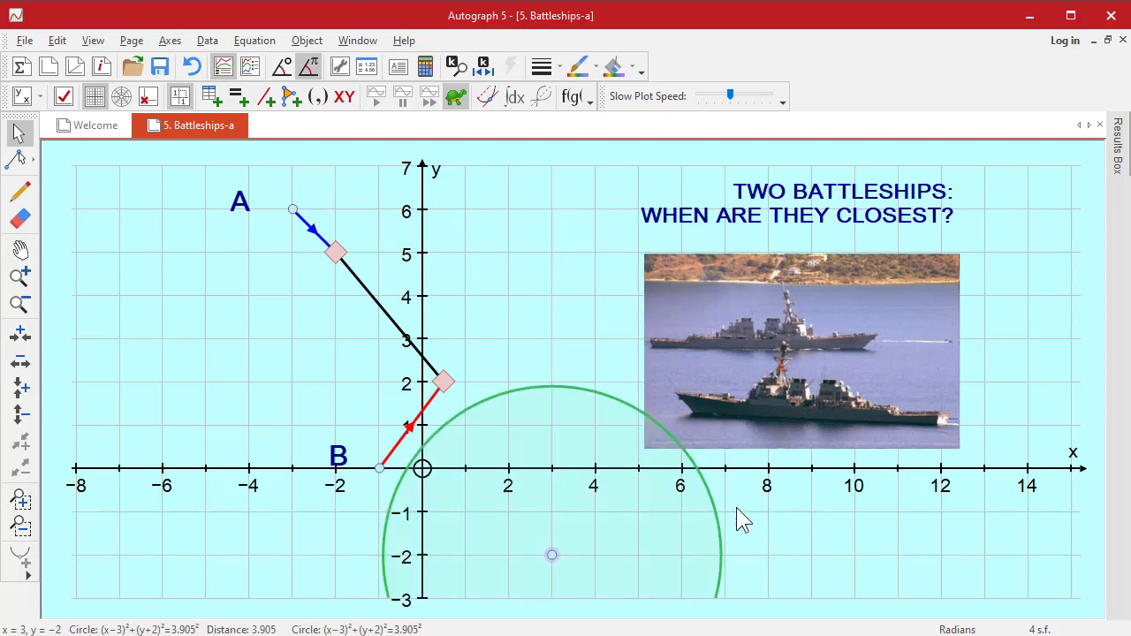
# Step: Clear the selection and recheck vector A's definition without changes
pyautogui.click(466, 297)
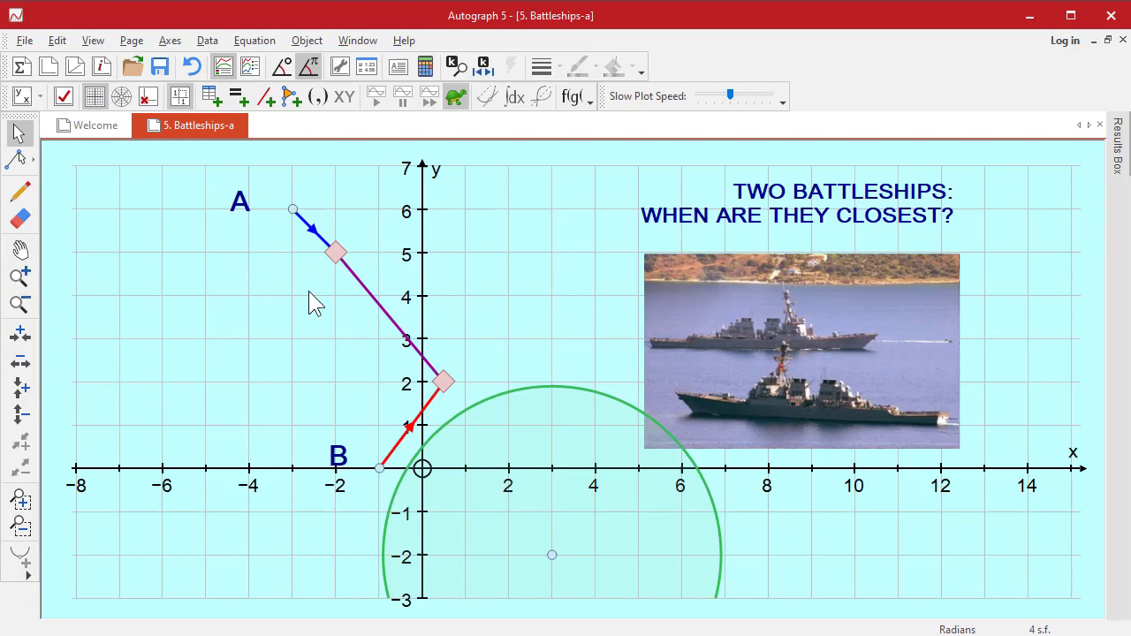
pyautogui.doubleClick(314, 235)
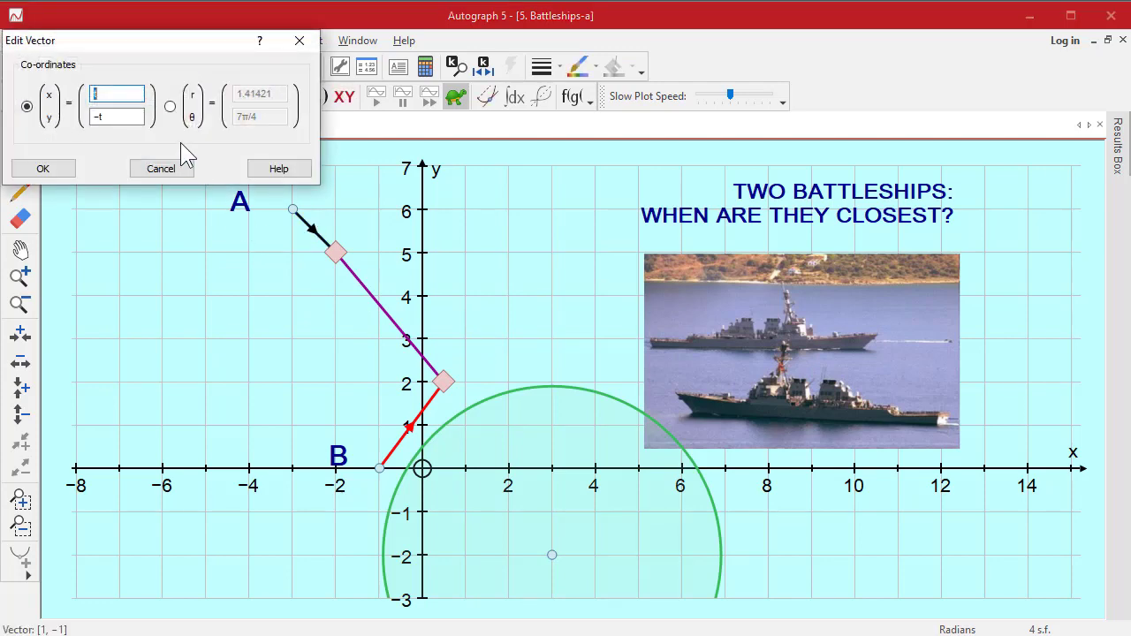
pyautogui.click(159, 168)
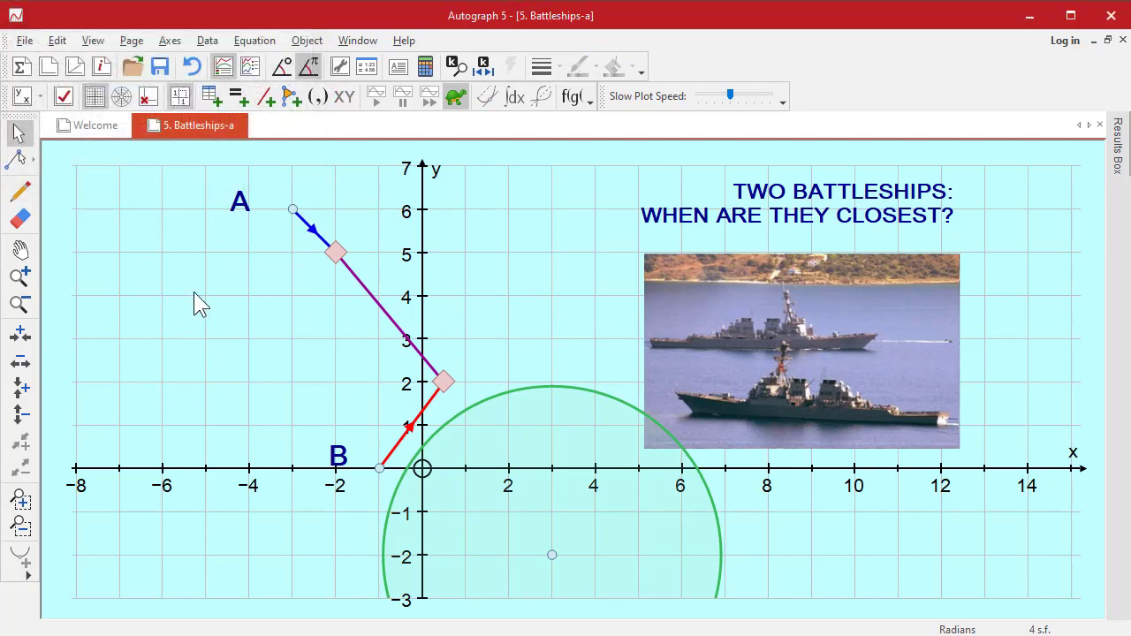
# Step: Open the Constant Controller for t, move it aside, and step t up to 1.8
pyautogui.click(485, 71)
pyautogui.moveTo(309, 151); pyautogui.dragTo(446, 69)
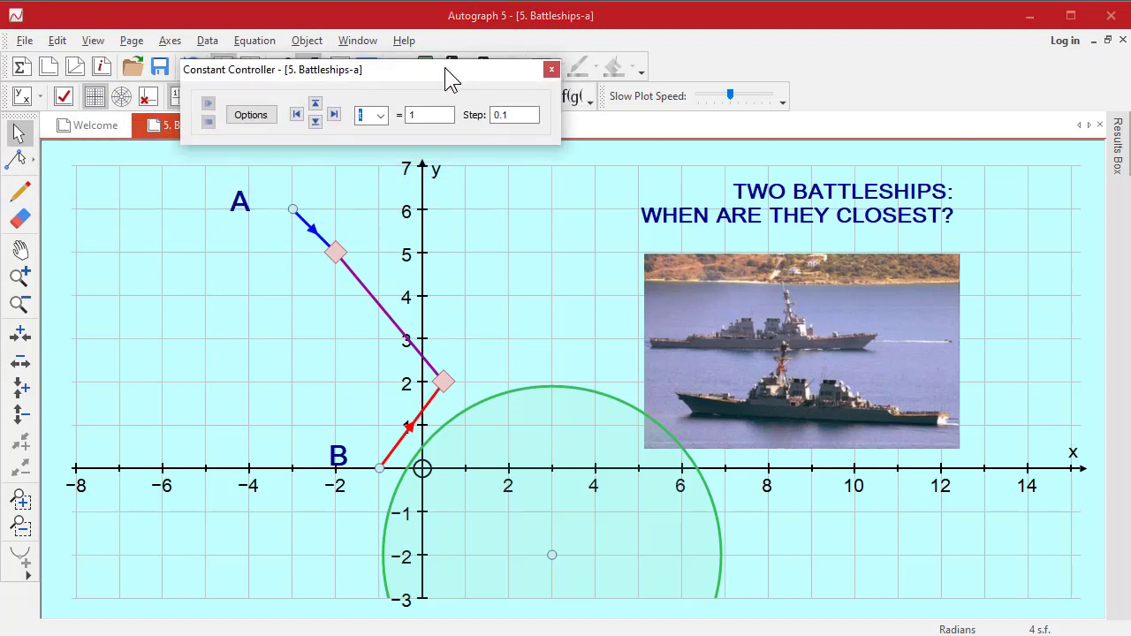
pyautogui.click(316, 104)
pyautogui.click(317, 103)
pyautogui.click(316, 103)
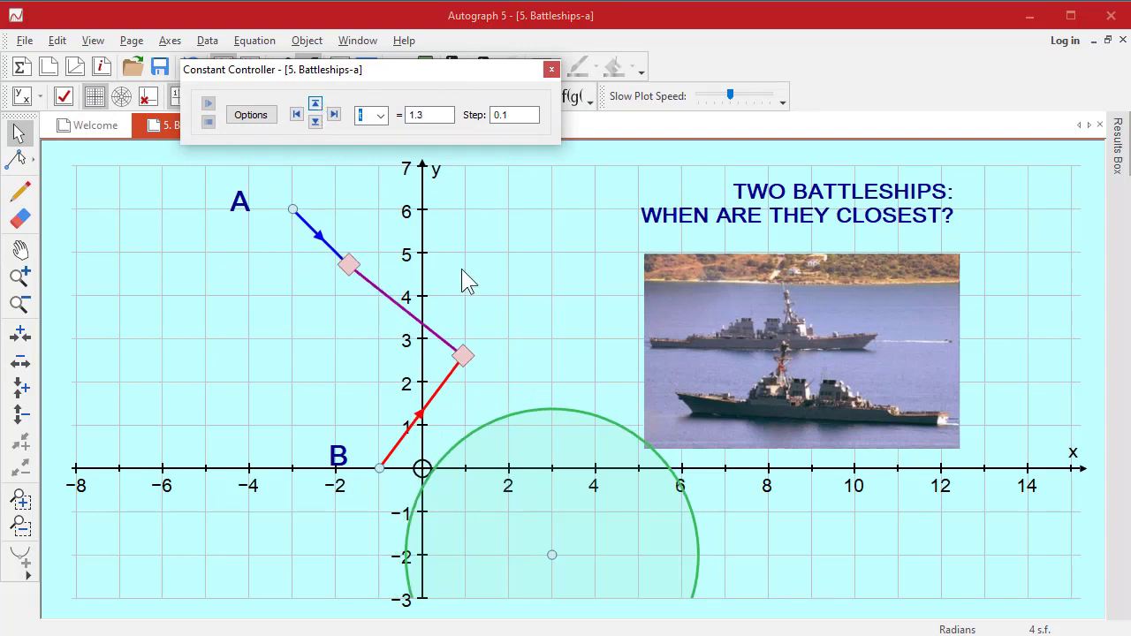
pyautogui.click(316, 103)
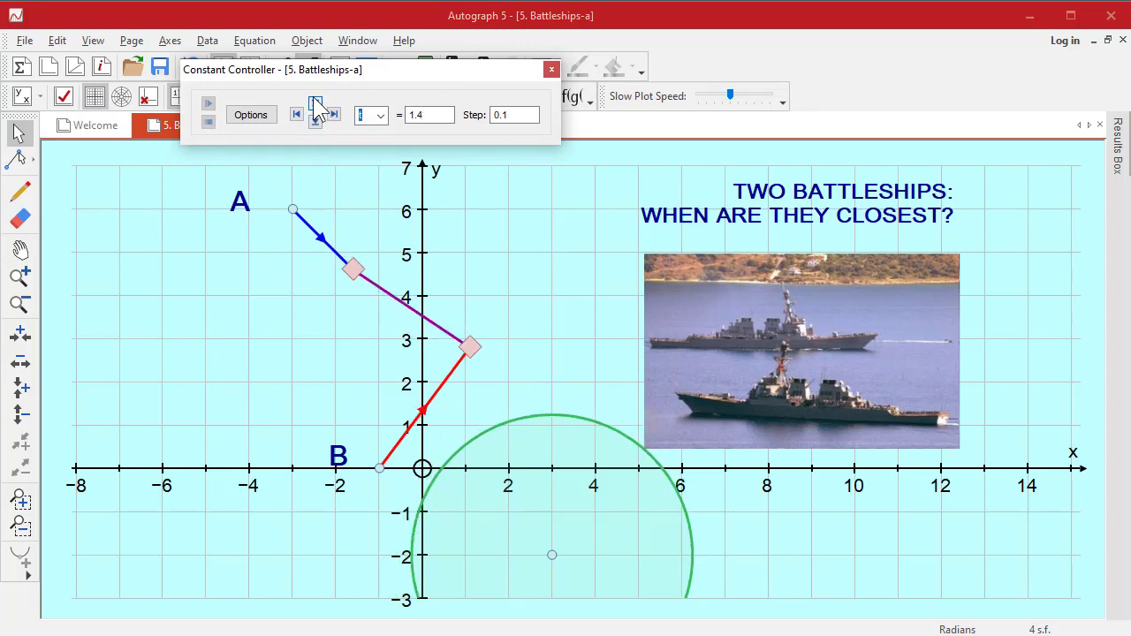
pyautogui.click(317, 103)
pyautogui.click(317, 103)
pyautogui.click(316, 103)
pyautogui.click(317, 104)
pyautogui.click(316, 104)
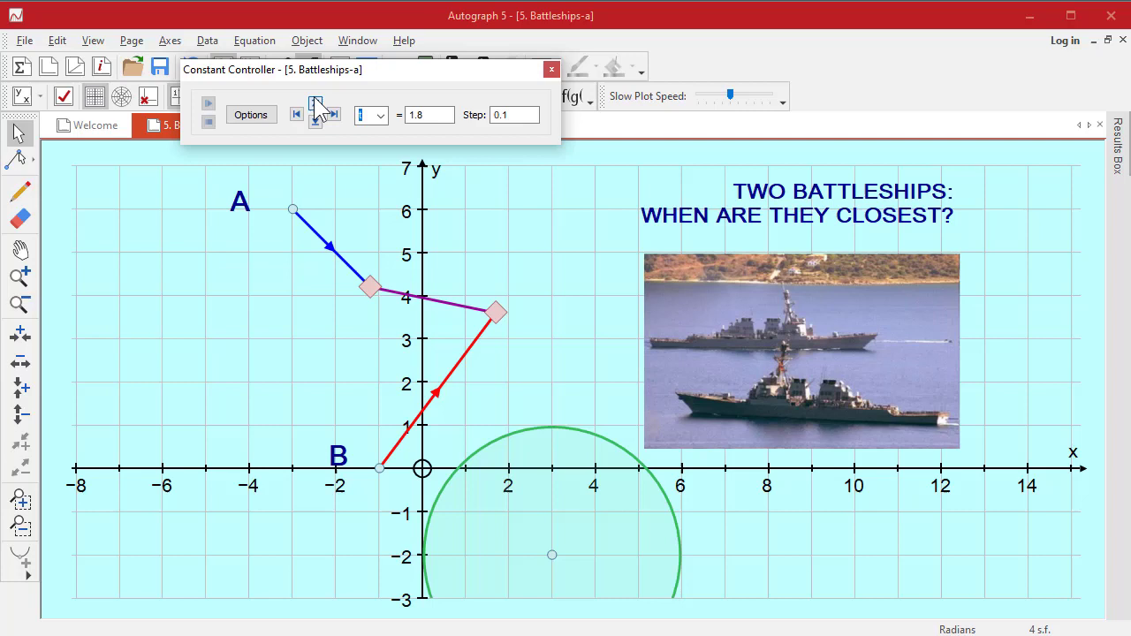
# Step: Step t up to 2.1, then back down to 1.1 as the ships and circle move
pyautogui.click(314, 121)
pyautogui.click(316, 103)
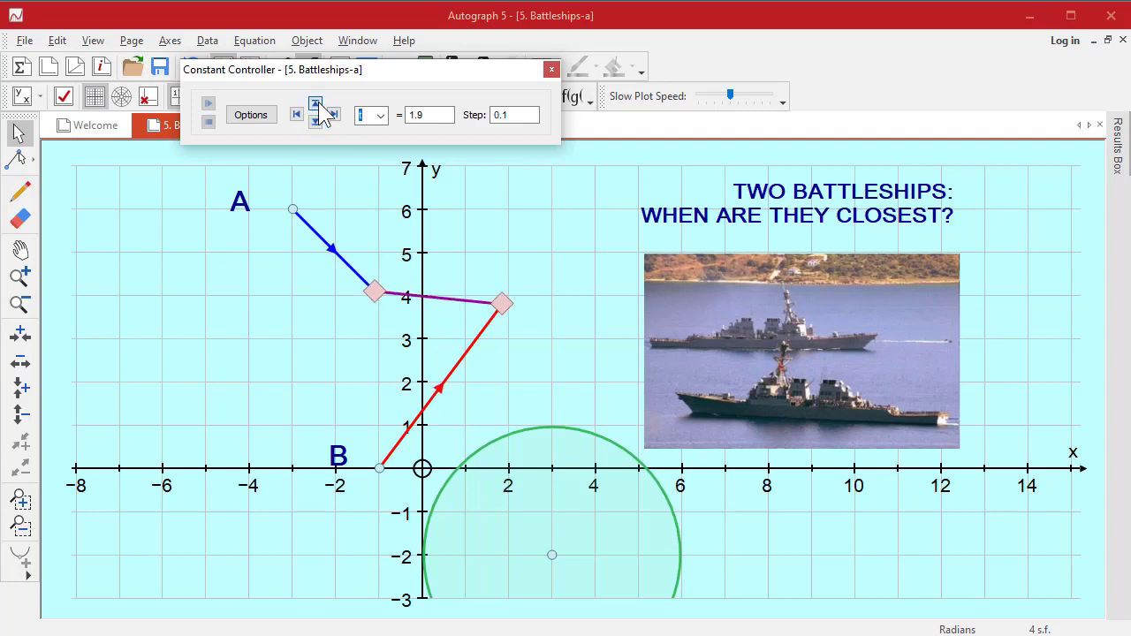
pyautogui.click(315, 103)
pyautogui.click(315, 104)
pyautogui.click(316, 121)
pyautogui.click(315, 121)
pyautogui.click(315, 121)
pyautogui.click(315, 121)
pyautogui.click(314, 121)
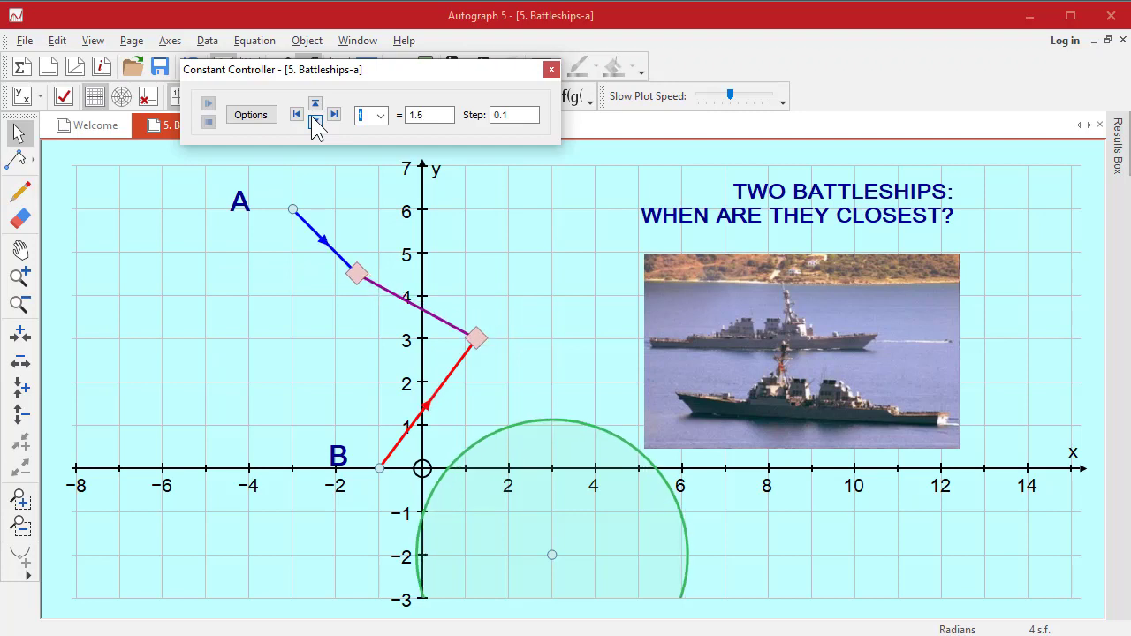
pyautogui.click(315, 121)
pyautogui.click(314, 121)
pyautogui.click(315, 121)
pyautogui.click(314, 121)
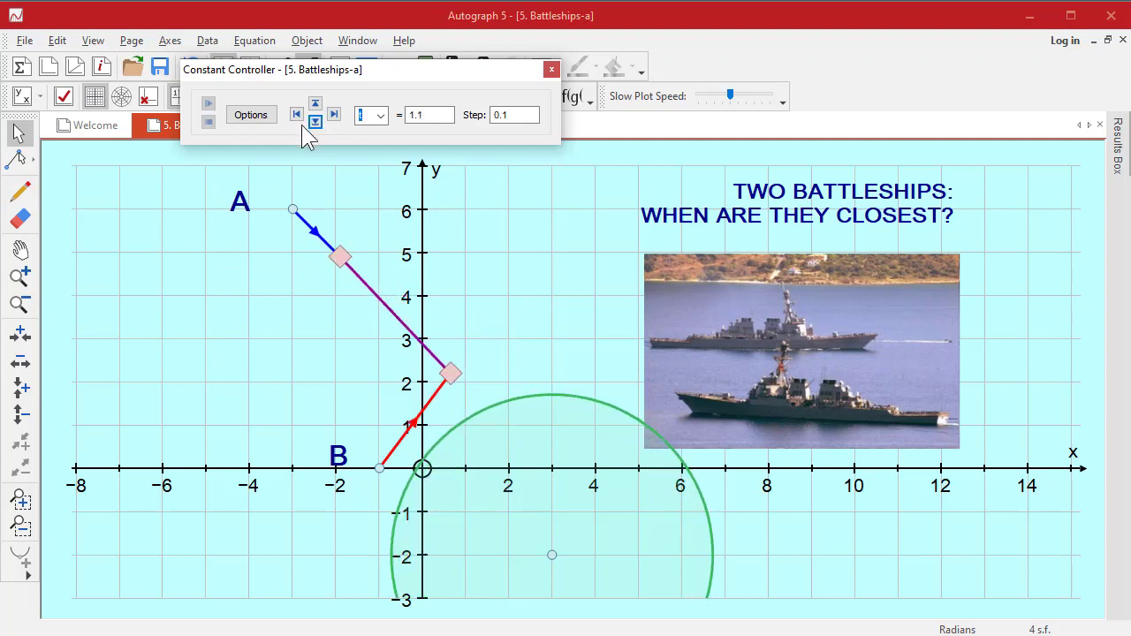
pyautogui.click(314, 121)
pyautogui.click(314, 121)
pyautogui.click(315, 121)
pyautogui.click(315, 121)
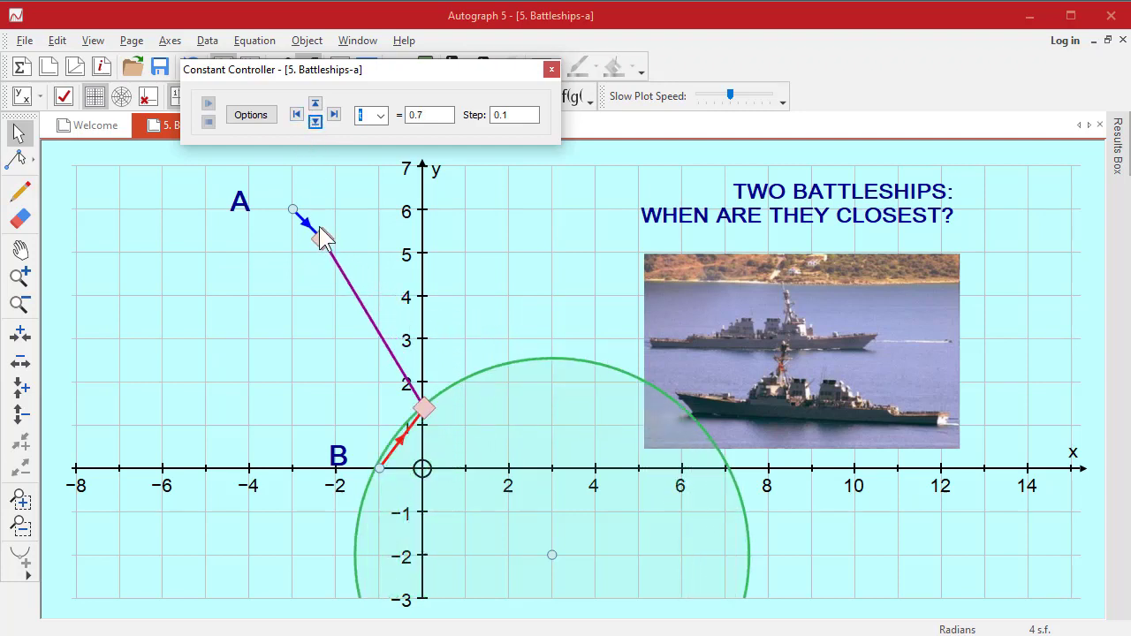
# Step: Delete the centre point (3, −2) together with its dependent circle
pyautogui.click(848, 565)
pyautogui.click(547, 554)
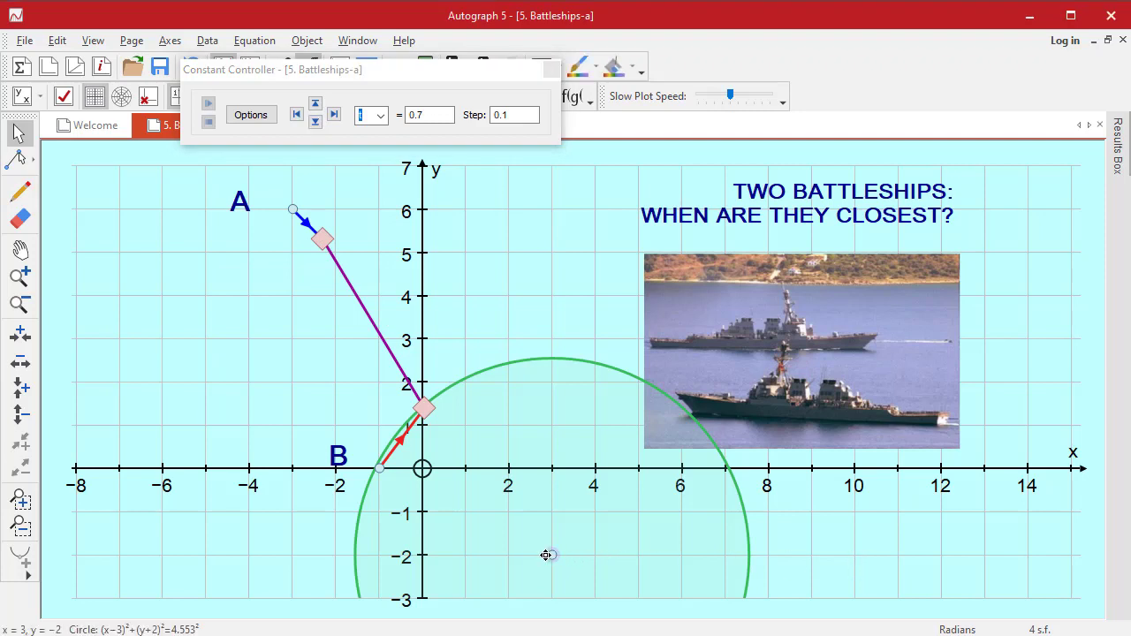
pyautogui.press('Delete')
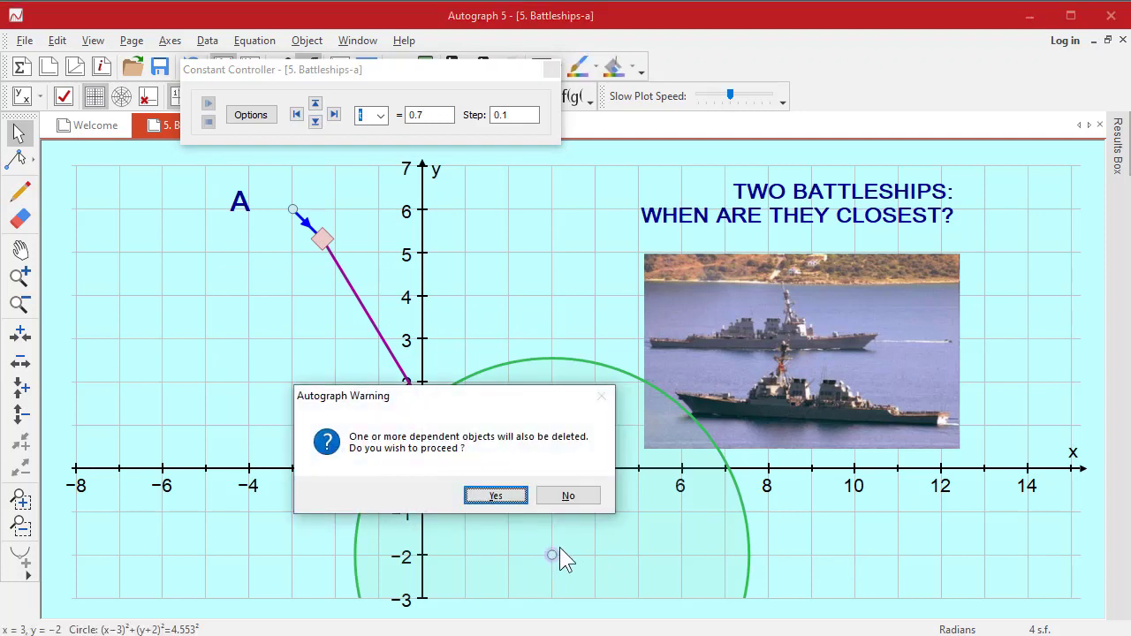
pyautogui.click(496, 496)
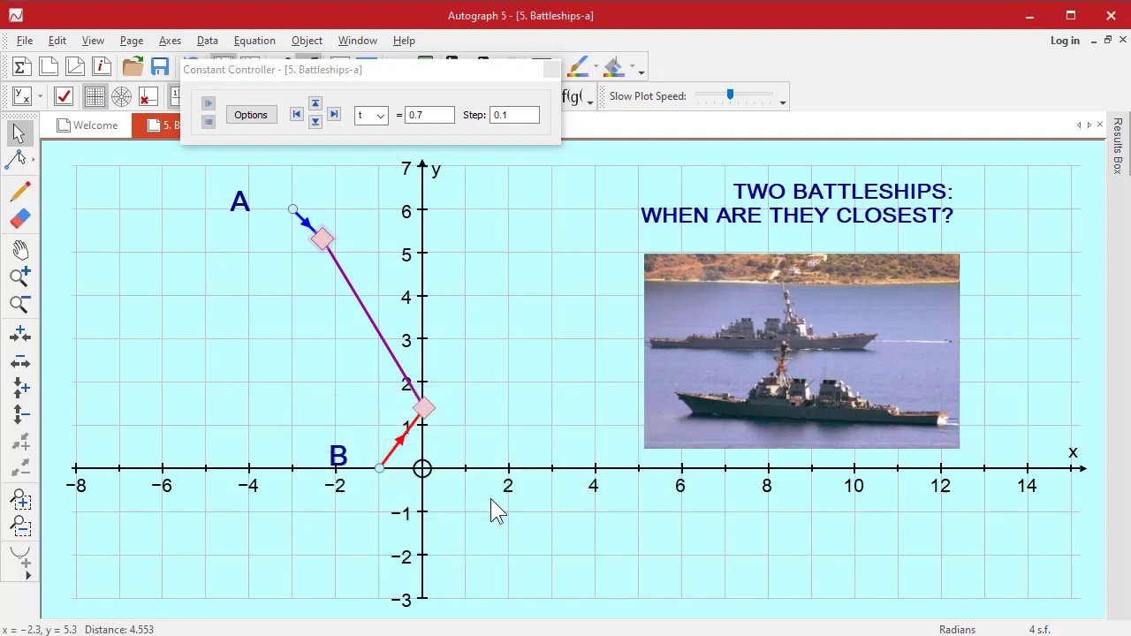
pyautogui.click(399, 511)
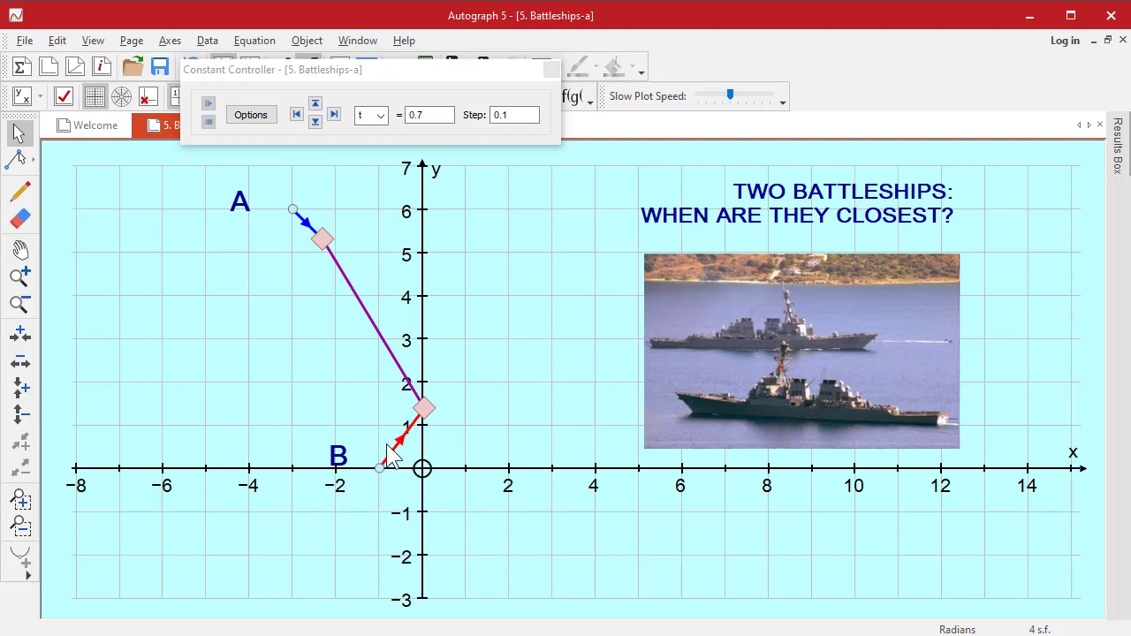
# Step: Create the negative of ship B's vector, (−1.05, −1.4), drawn from B
pyautogui.click(392, 454)
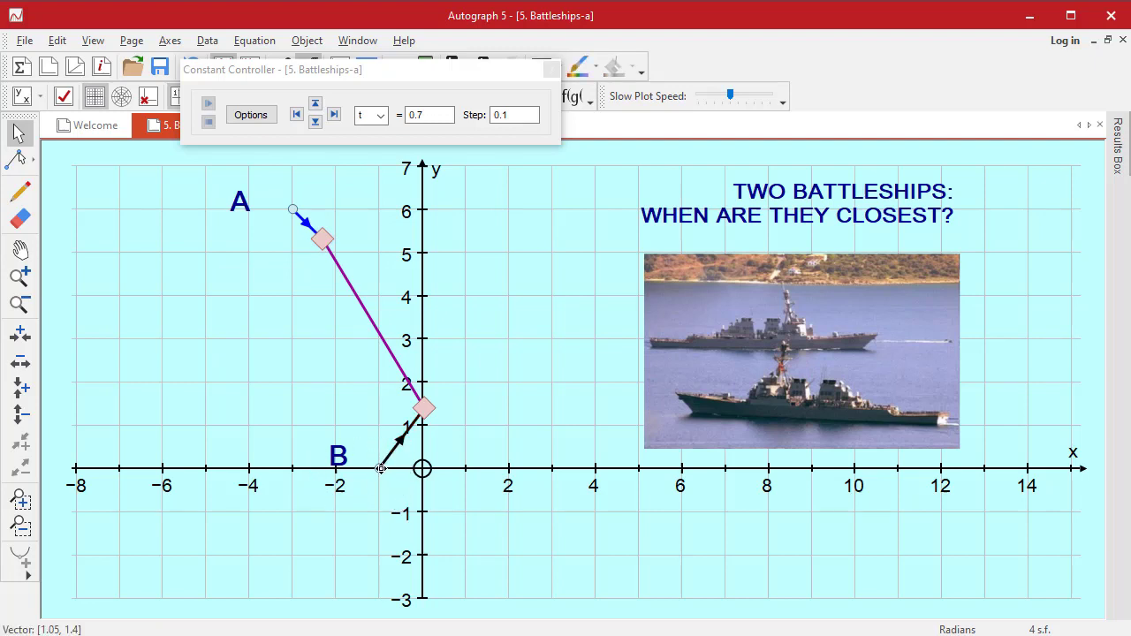
pyautogui.click(381, 468)
pyautogui.rightClick(514, 253)
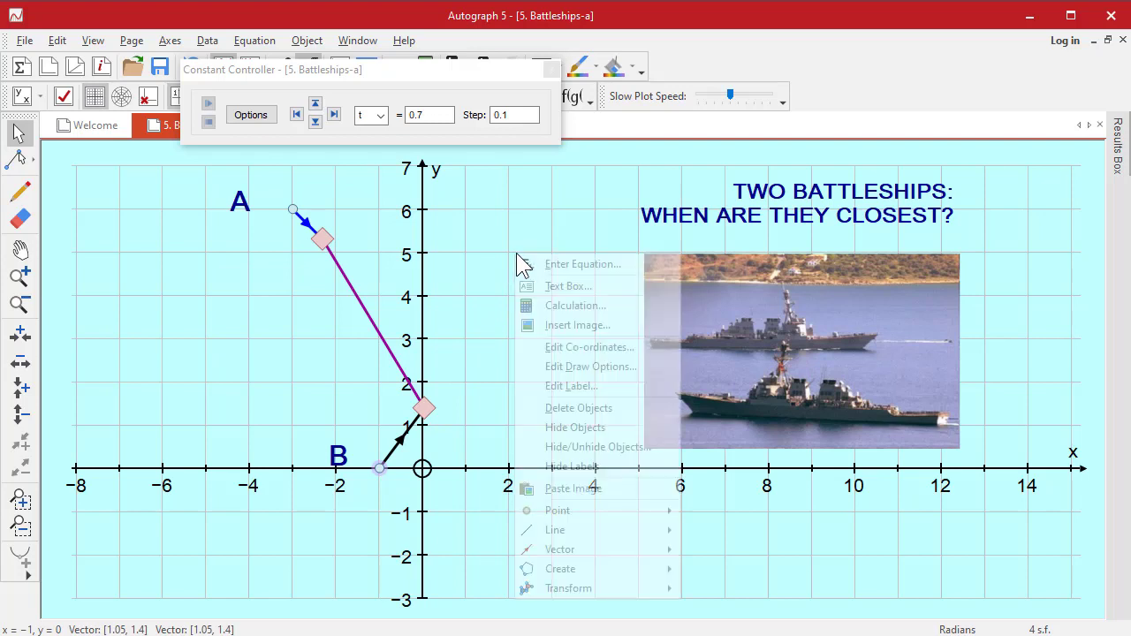
pyautogui.moveTo(598, 550)
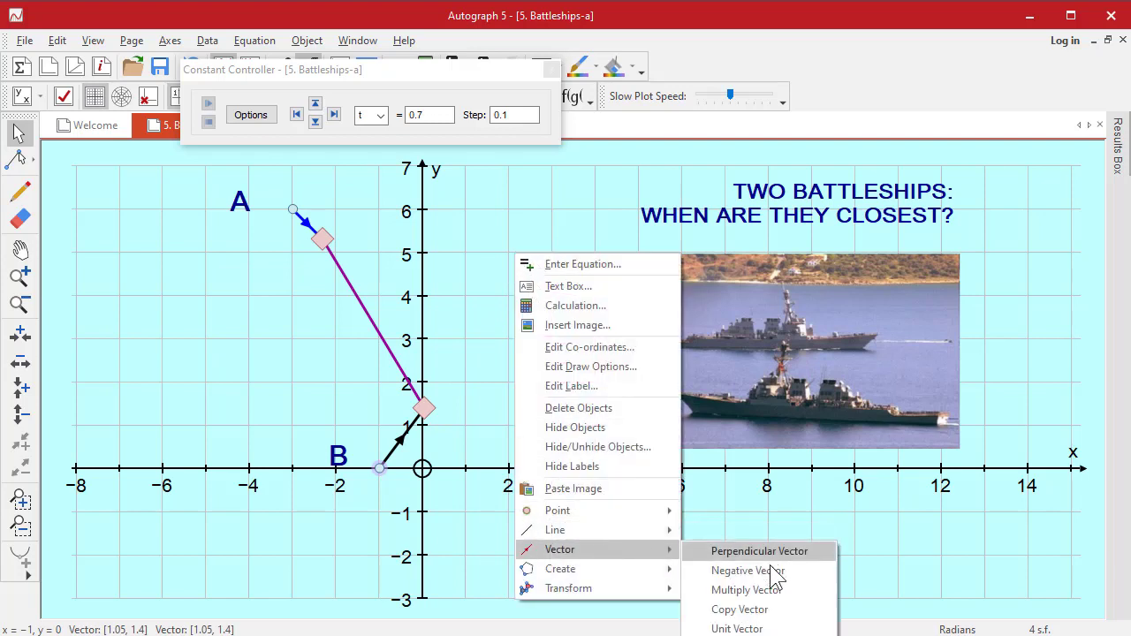
pyautogui.click(769, 572)
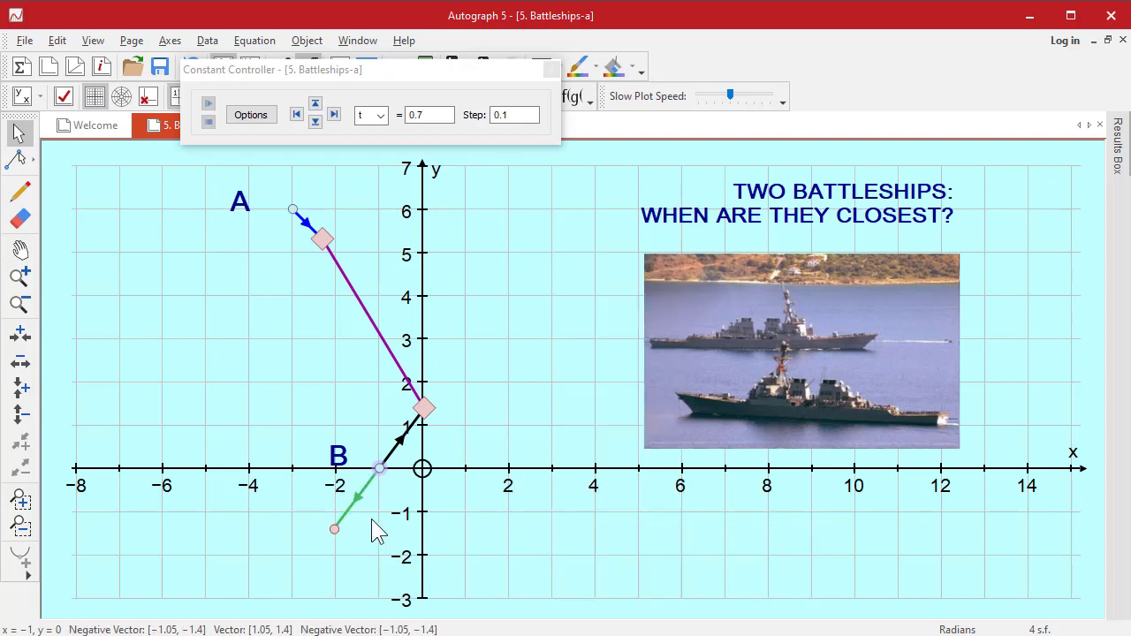
# Step: Select the new negative vector at B together with ship A's vector
pyautogui.click(372, 520)
pyautogui.click(362, 499)
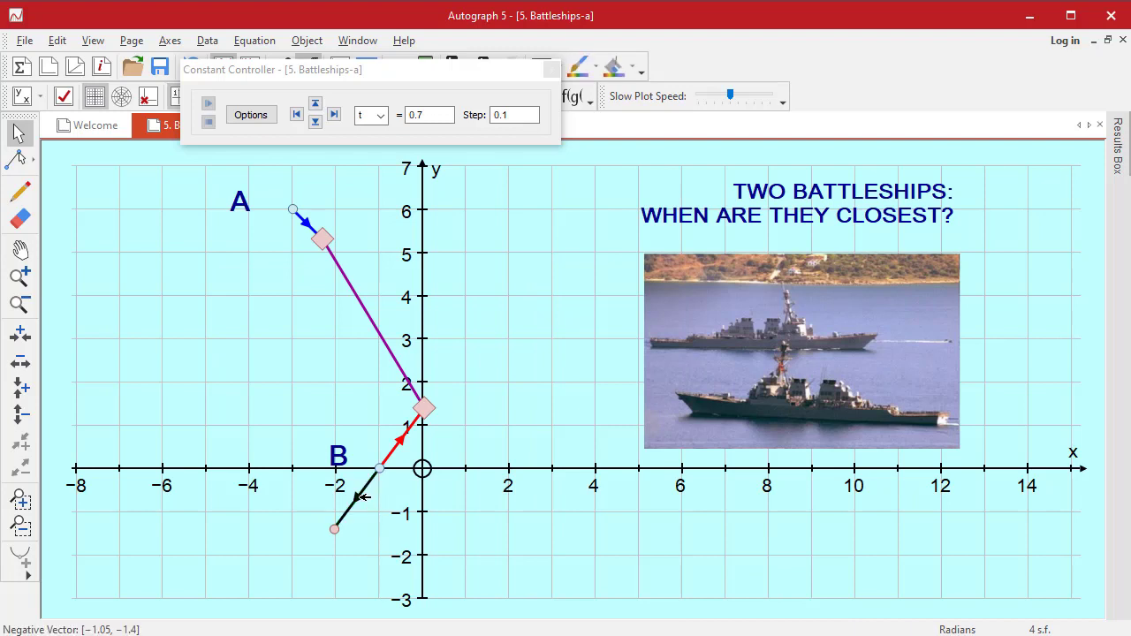
pyautogui.click(287, 211)
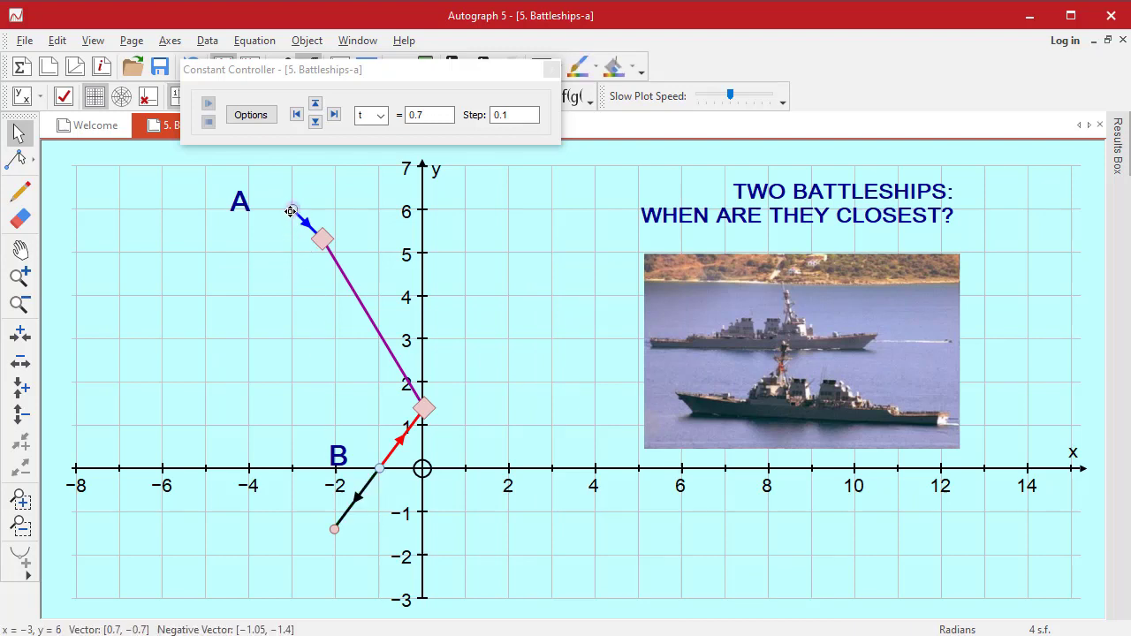
# Step: Copy B's negative vector so it starts at ship A
pyautogui.rightClick(442, 212)
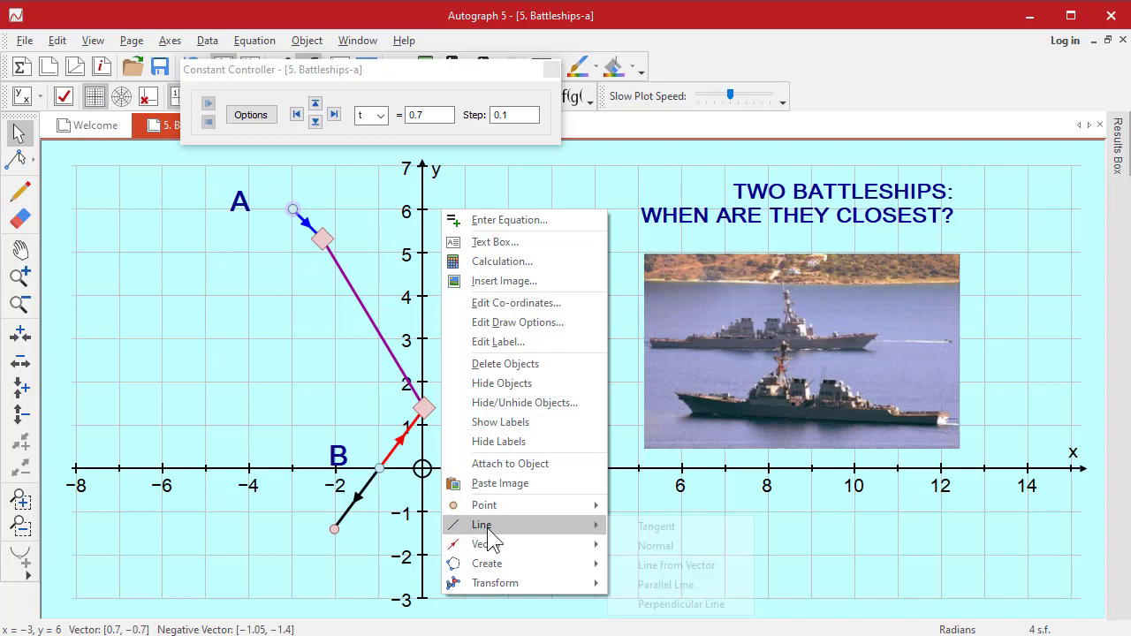
pyautogui.moveTo(496, 546)
pyautogui.click(667, 605)
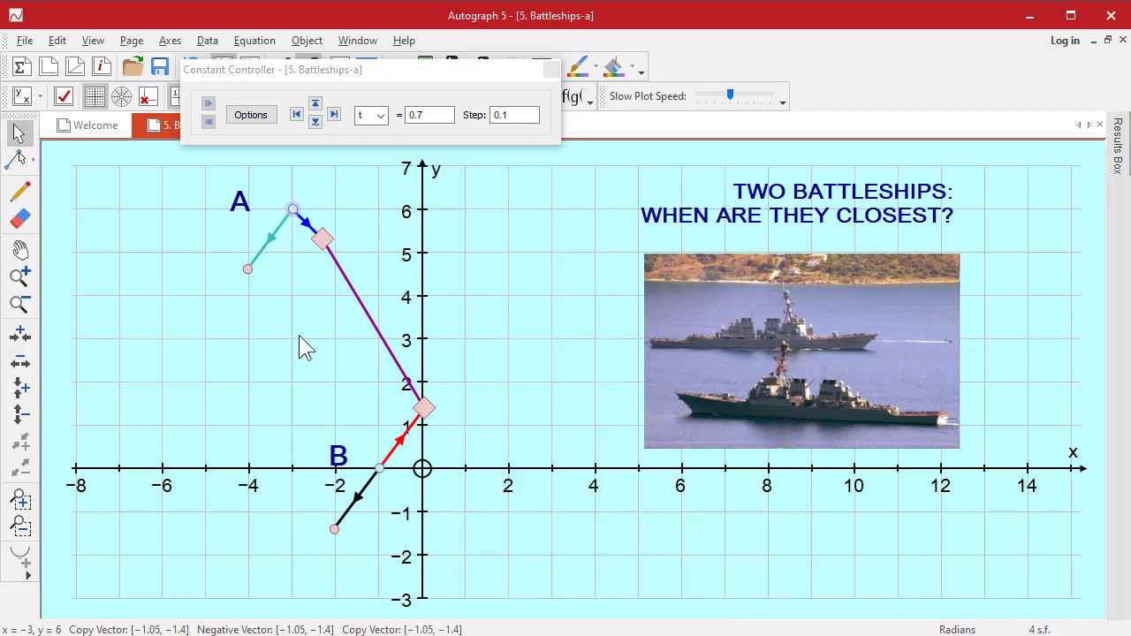
# Step: Add the copied vector and A's velocity into a resultant relative-velocity vector
pyautogui.click(235, 280)
pyautogui.click(272, 239)
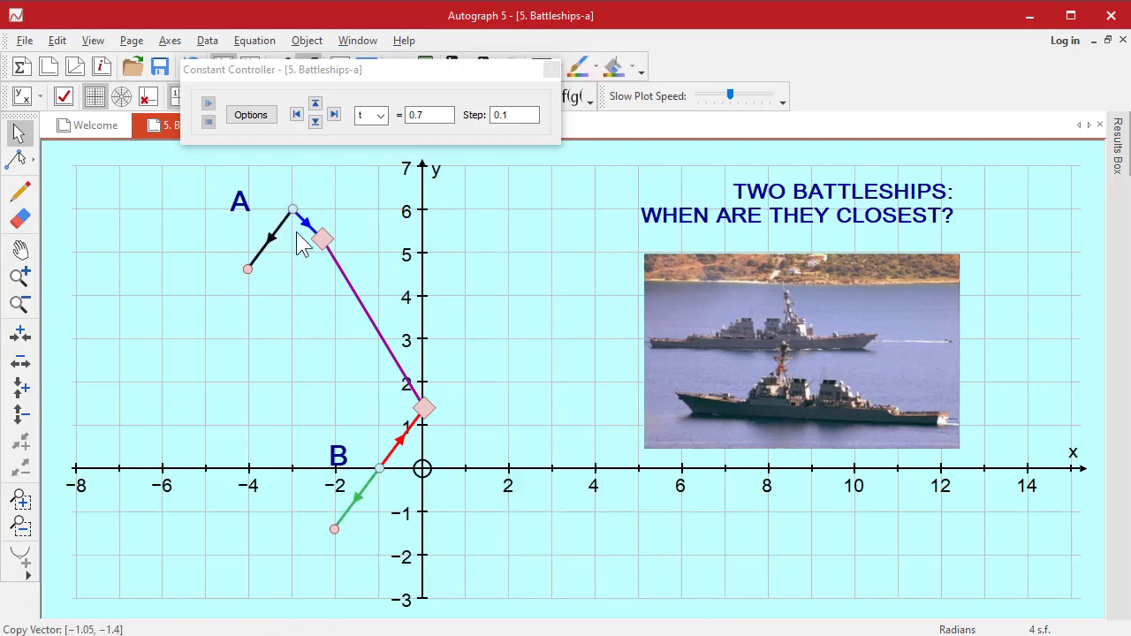
pyautogui.click(293, 210)
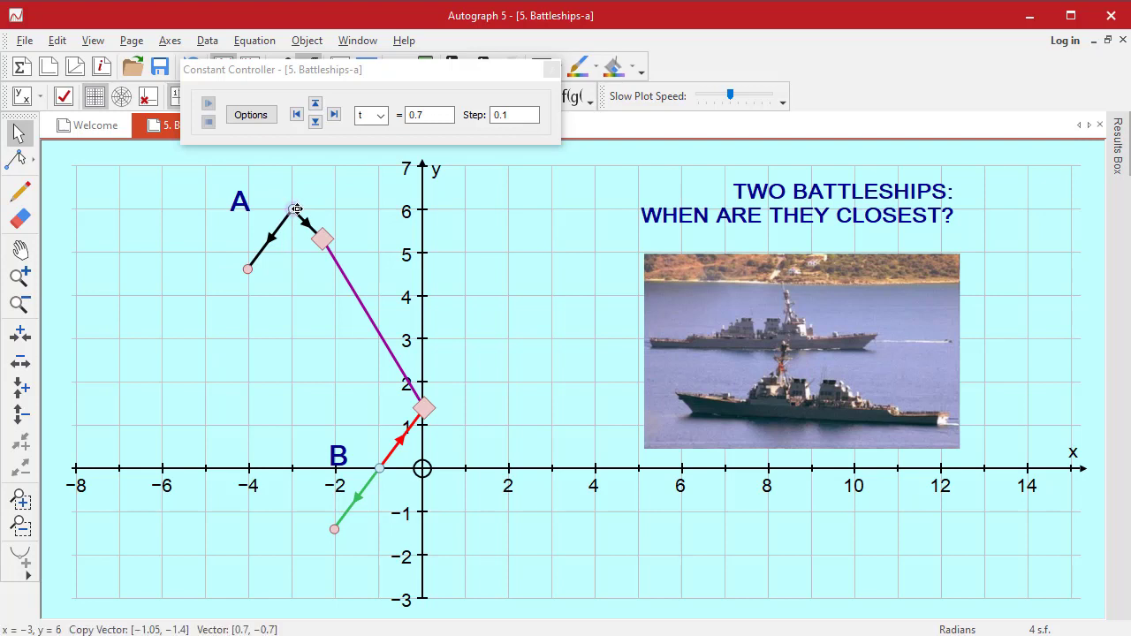
pyautogui.rightClick(471, 209)
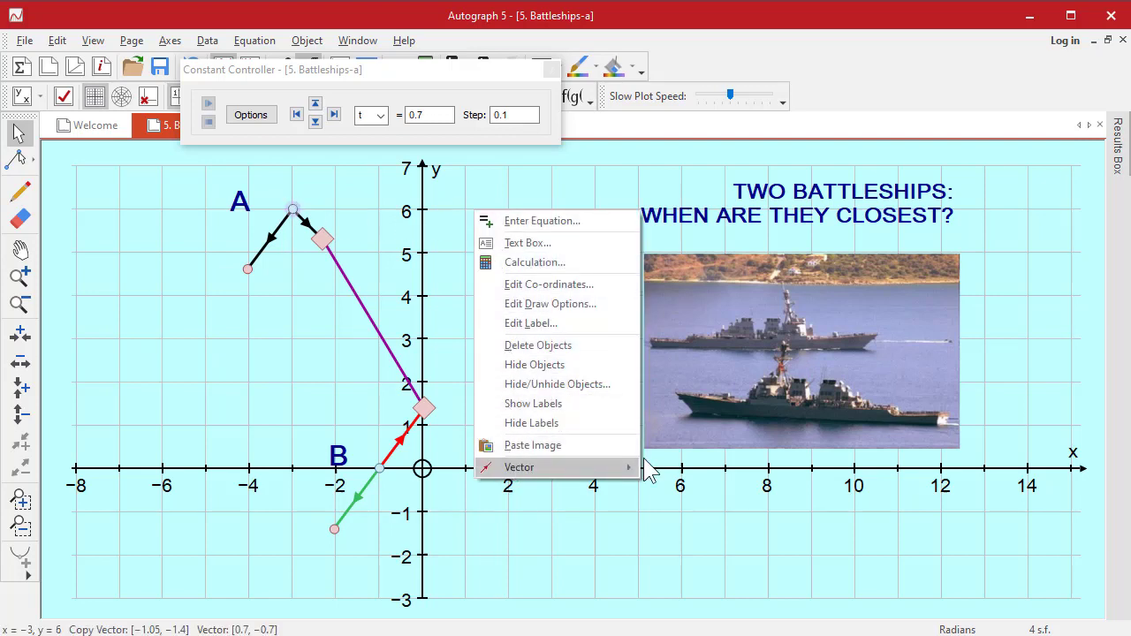
pyautogui.moveTo(627, 468)
pyautogui.click(693, 468)
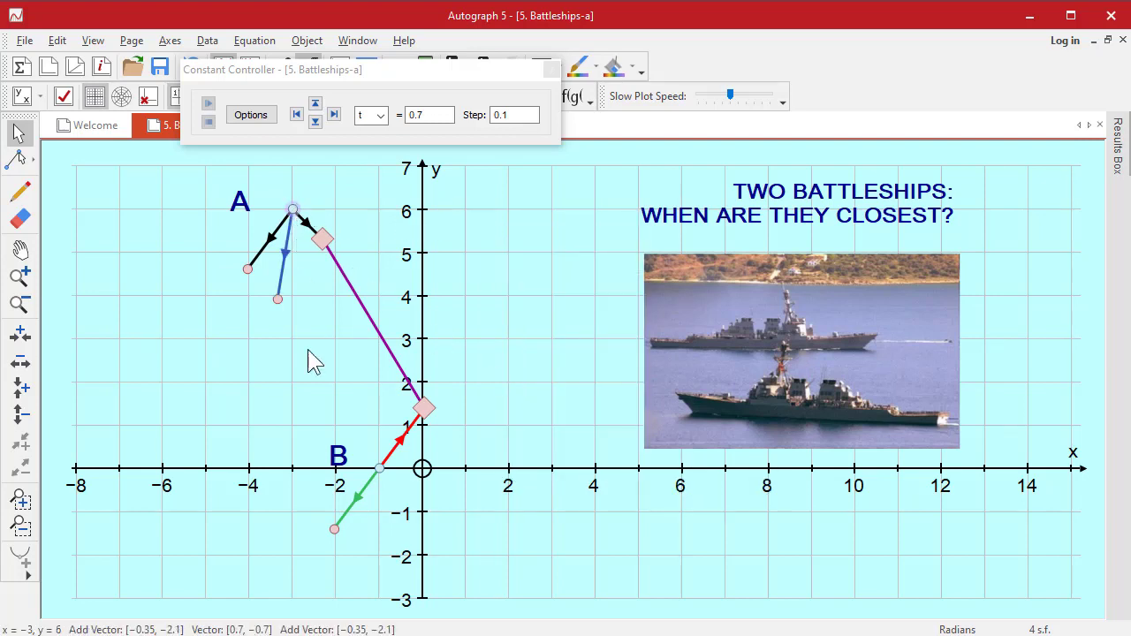
# Step: Advance t to 2.1 and select ship B's starting point
pyautogui.click(317, 414)
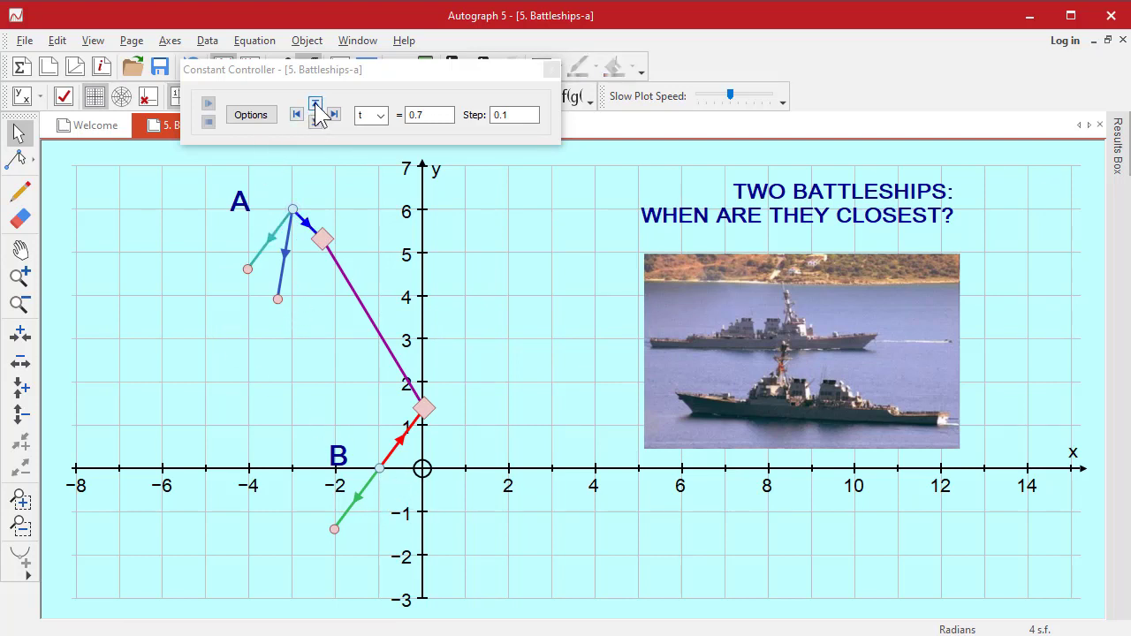
pyautogui.moveTo(315, 107); pyautogui.dragTo(316, 107)
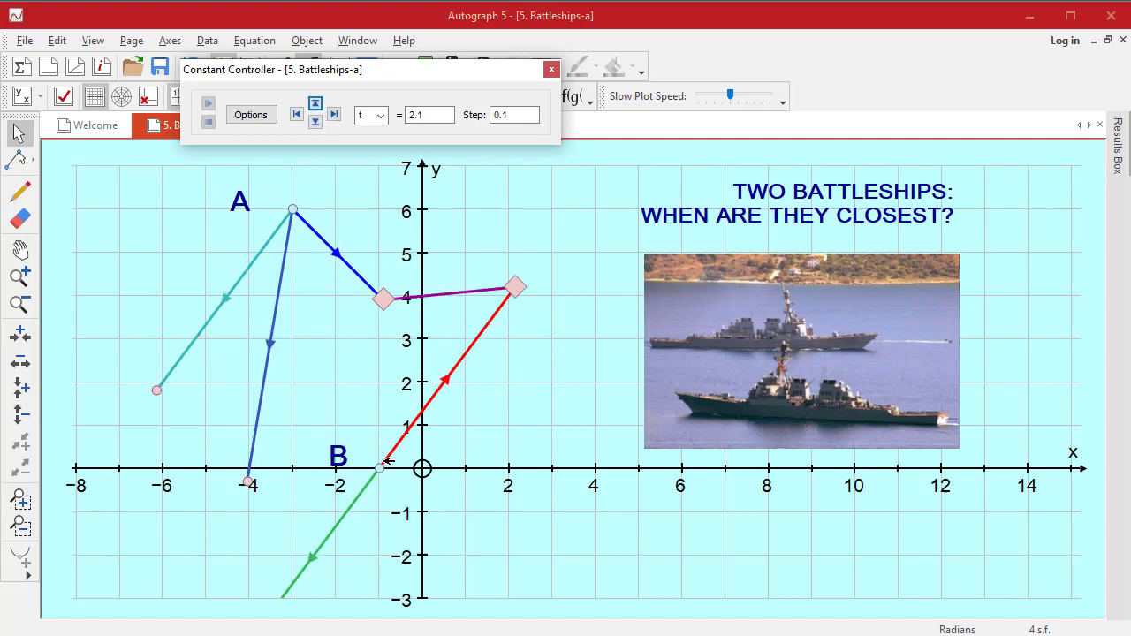
pyautogui.click(386, 499)
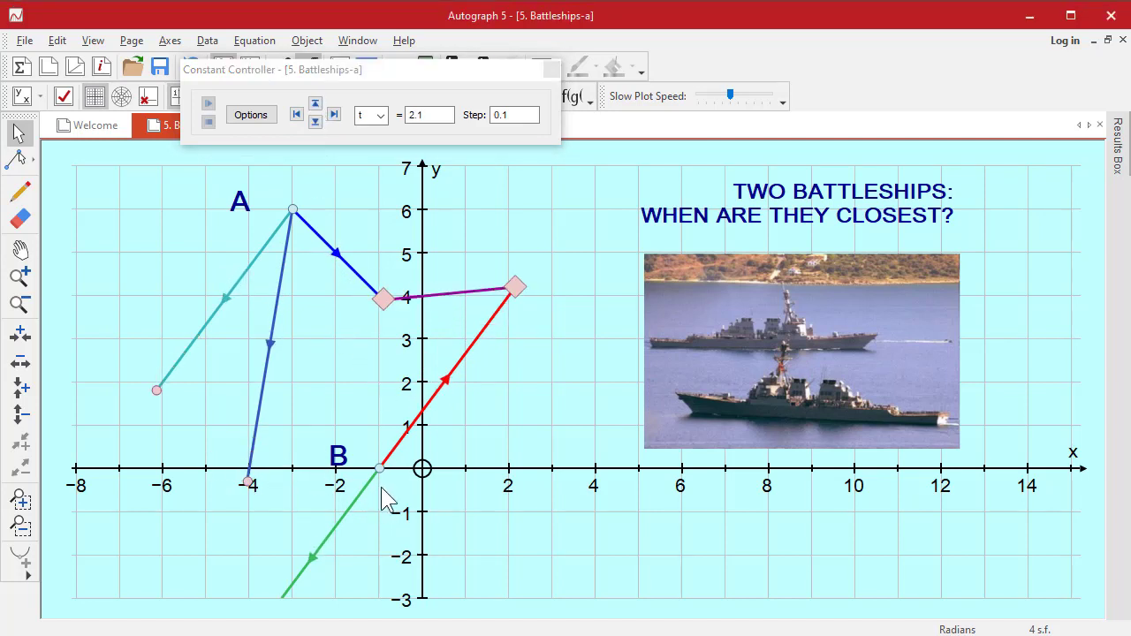
pyautogui.click(379, 470)
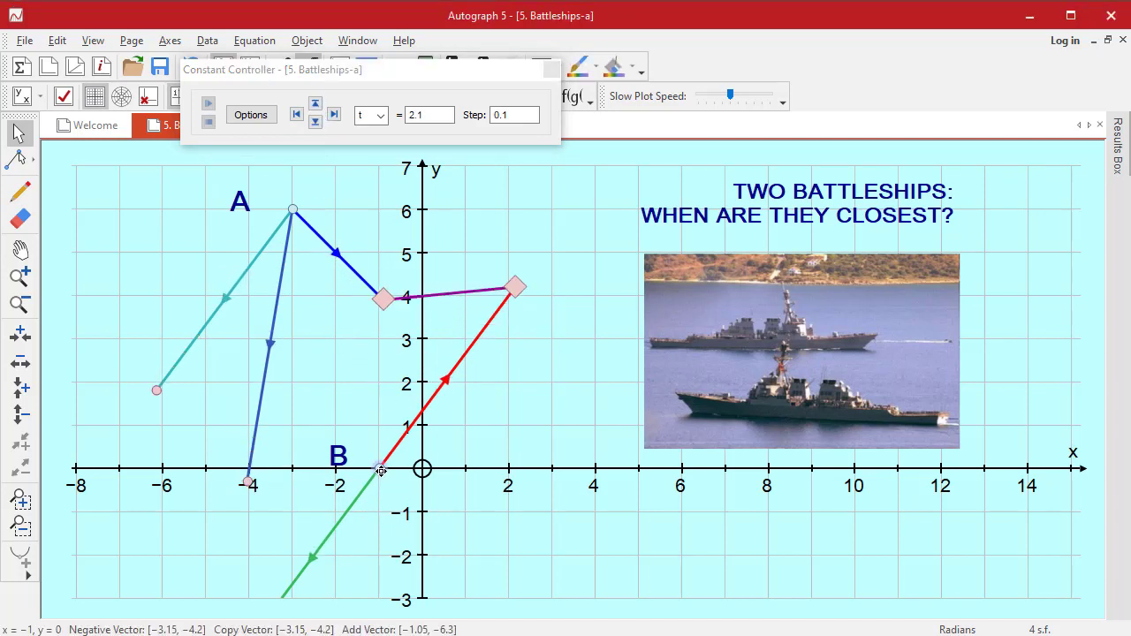
# Step: Mark the closest point to B on the resultant vector, at distance 2.959
pyautogui.keyDown('shift'); pyautogui.click(267, 395); pyautogui.keyUp('shift')
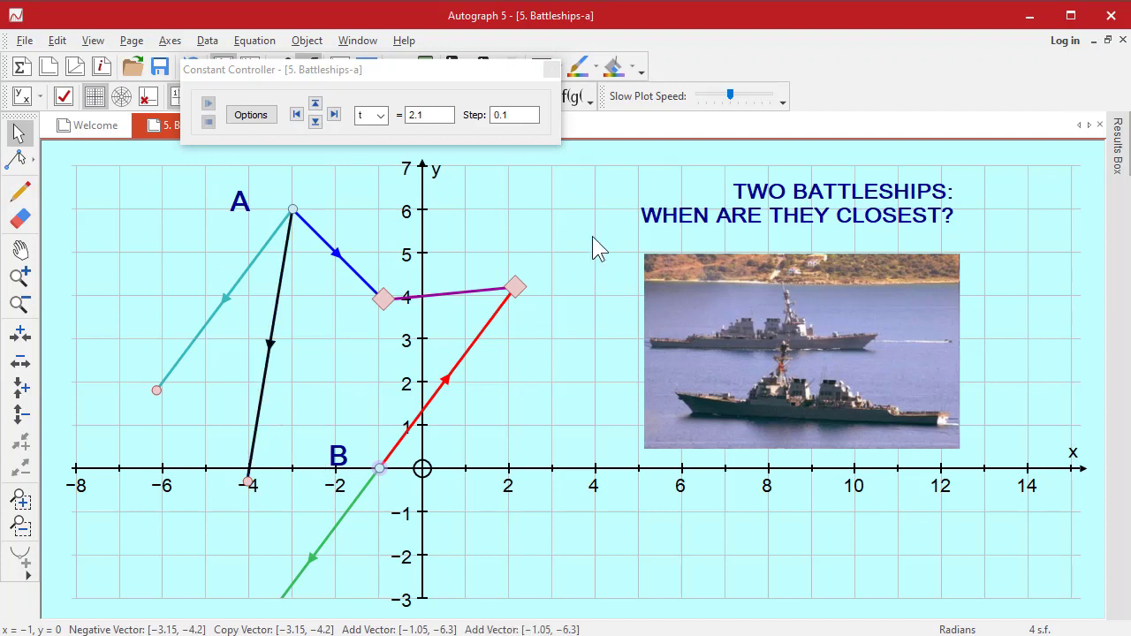
pyautogui.rightClick(564, 205)
pyautogui.moveTo(665, 503)
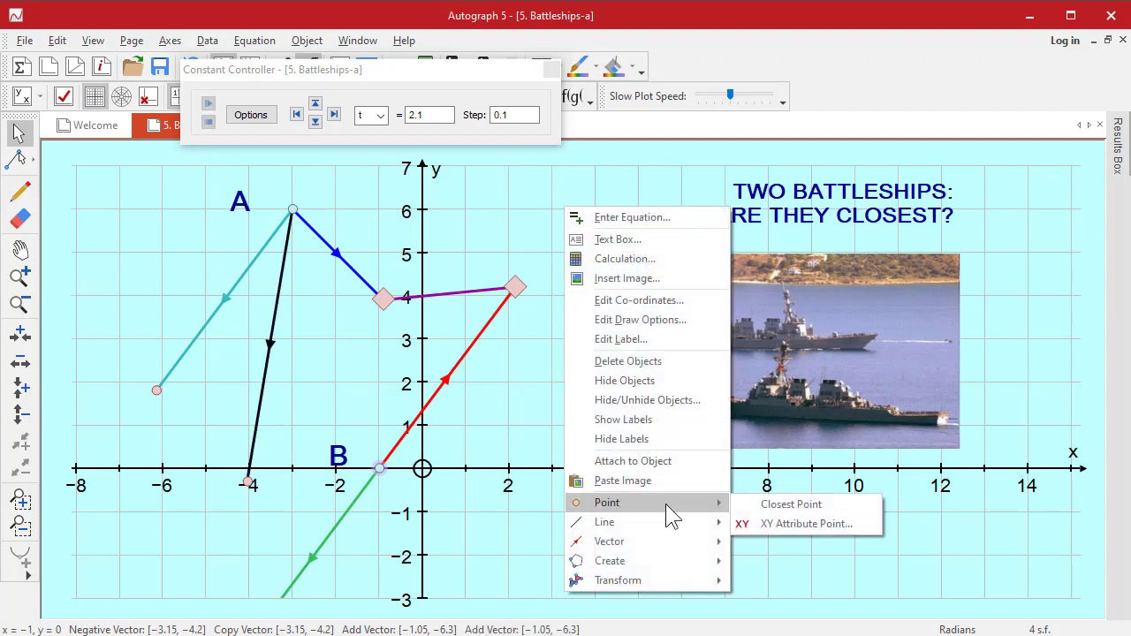
pyautogui.click(788, 505)
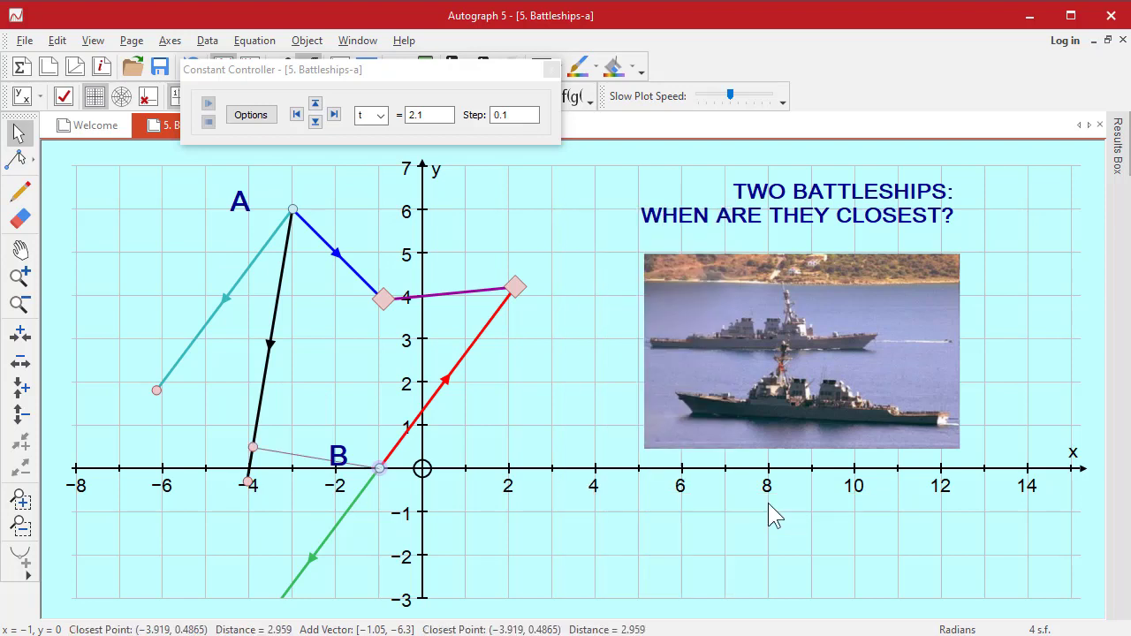
# Step: Zoom in around the closest point near (−3.919, 0.4865)
pyautogui.click(209, 502)
pyautogui.click(19, 277)
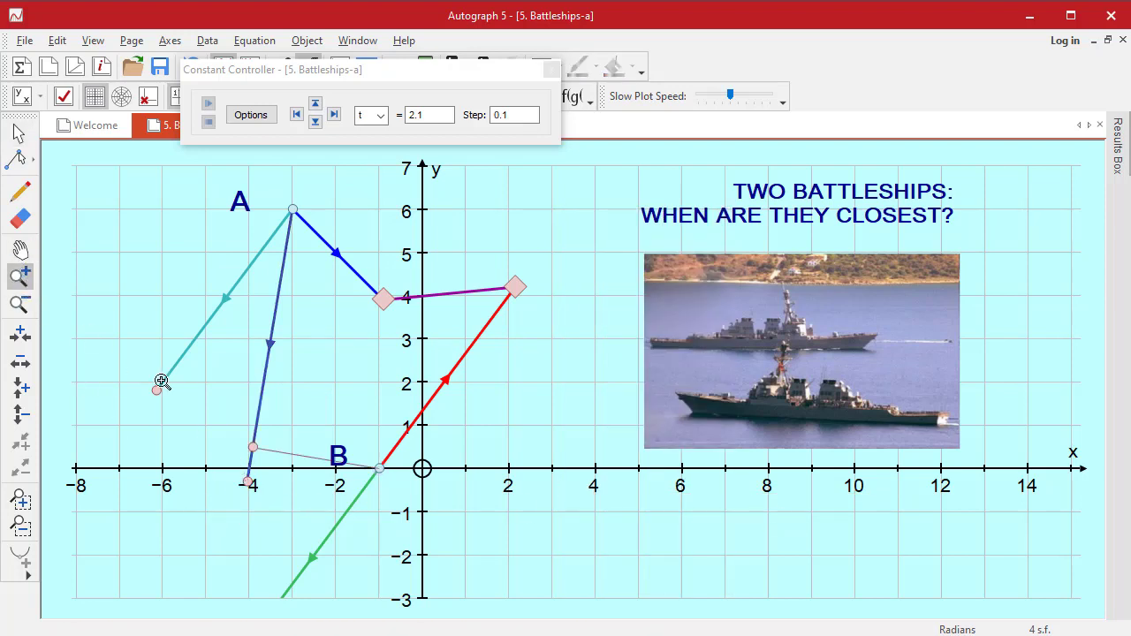
pyautogui.moveTo(229, 429); pyautogui.dragTo(281, 467)
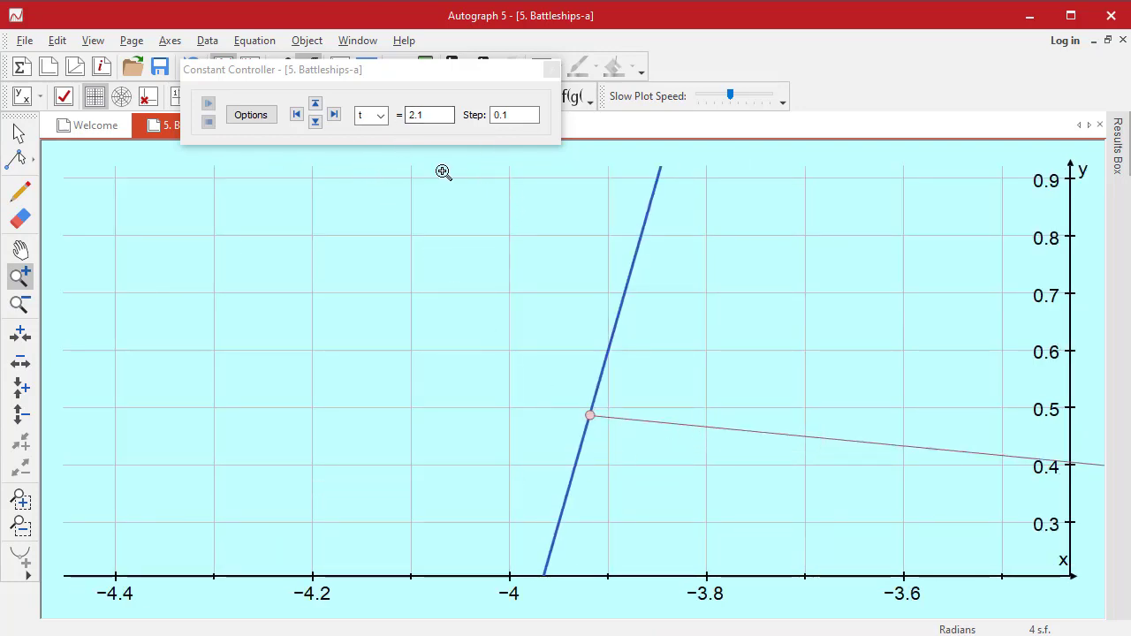
# Step: Fine-tune t using 0.1, then 0.01 and 0.001 steps until t = 1.838
pyautogui.click(315, 104)
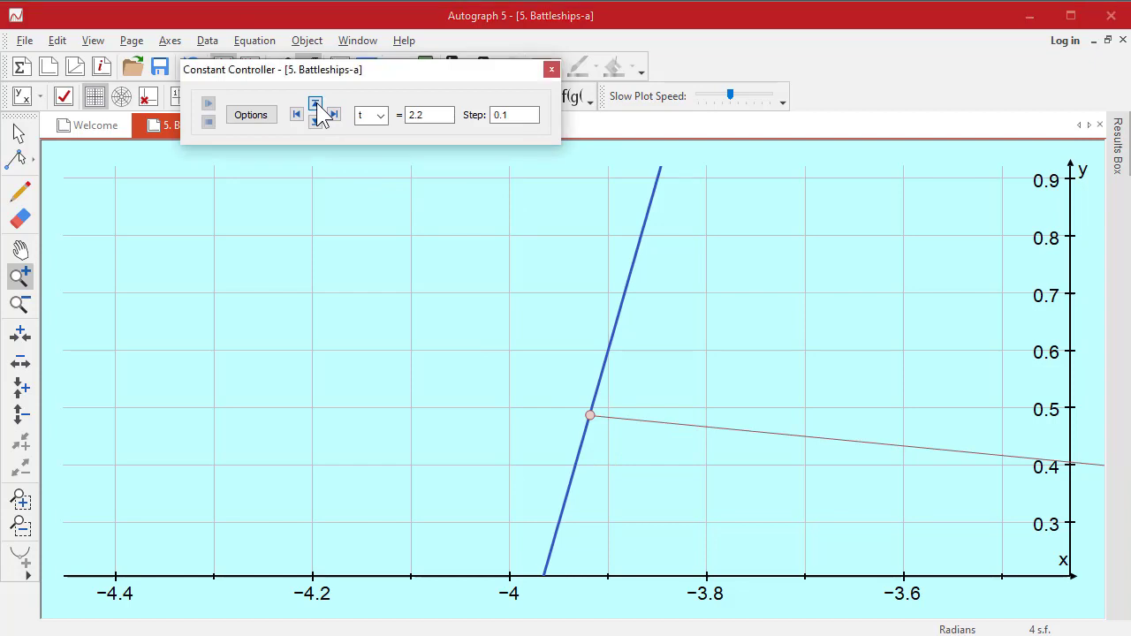
pyautogui.click(316, 103)
pyautogui.click(314, 121)
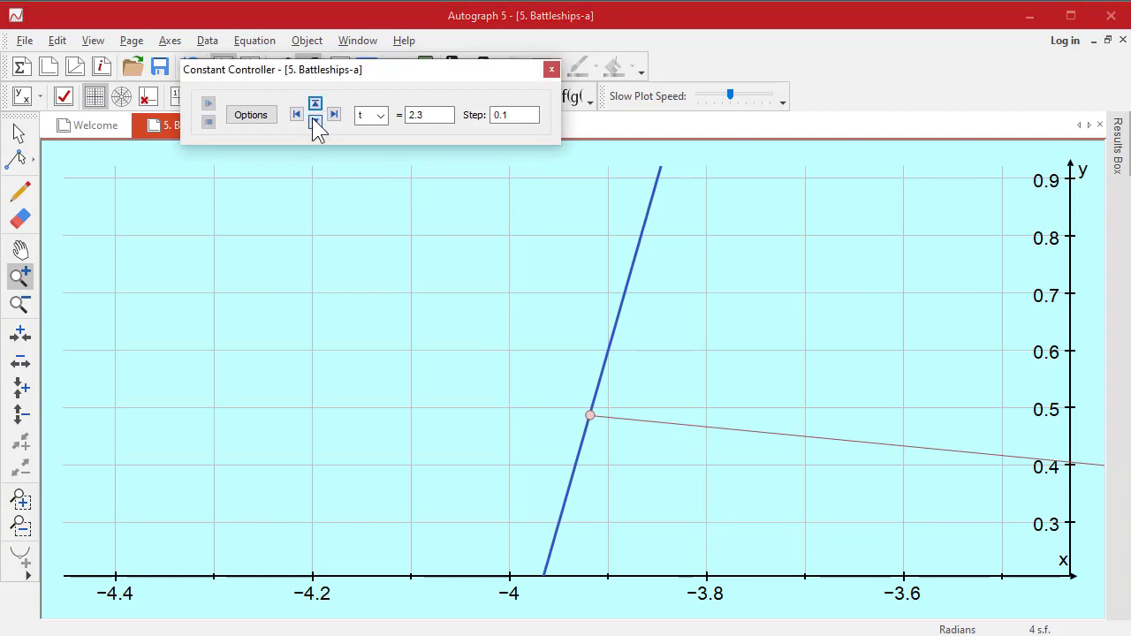
pyautogui.click(314, 121)
pyautogui.click(314, 121)
pyautogui.click(315, 121)
pyautogui.click(314, 121)
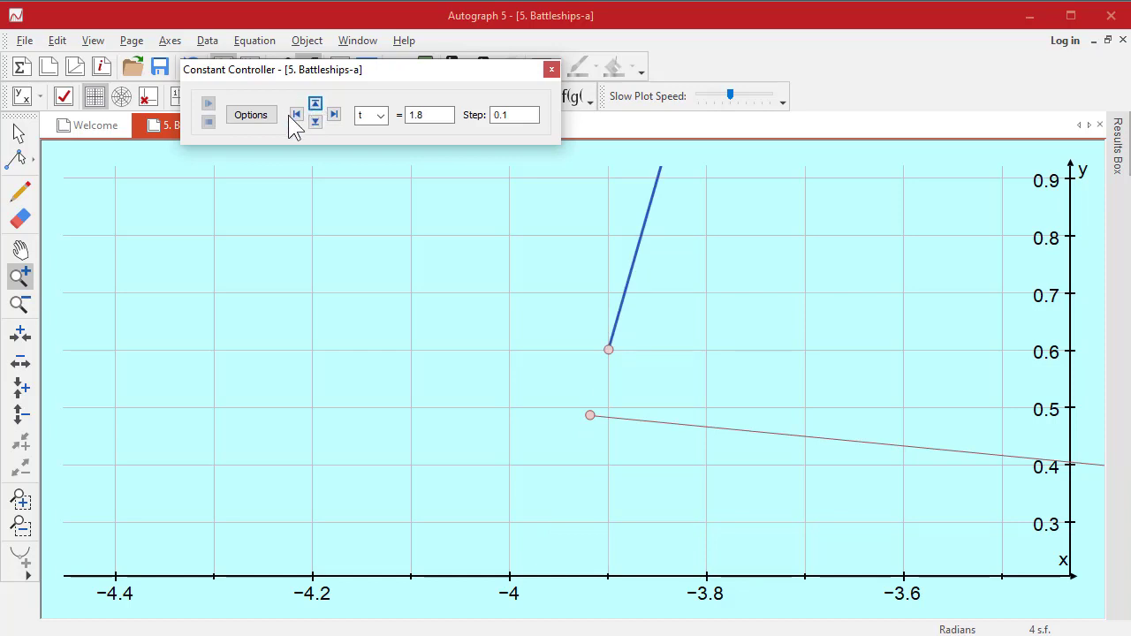
pyautogui.click(296, 114)
pyautogui.click(316, 103)
pyautogui.click(316, 103)
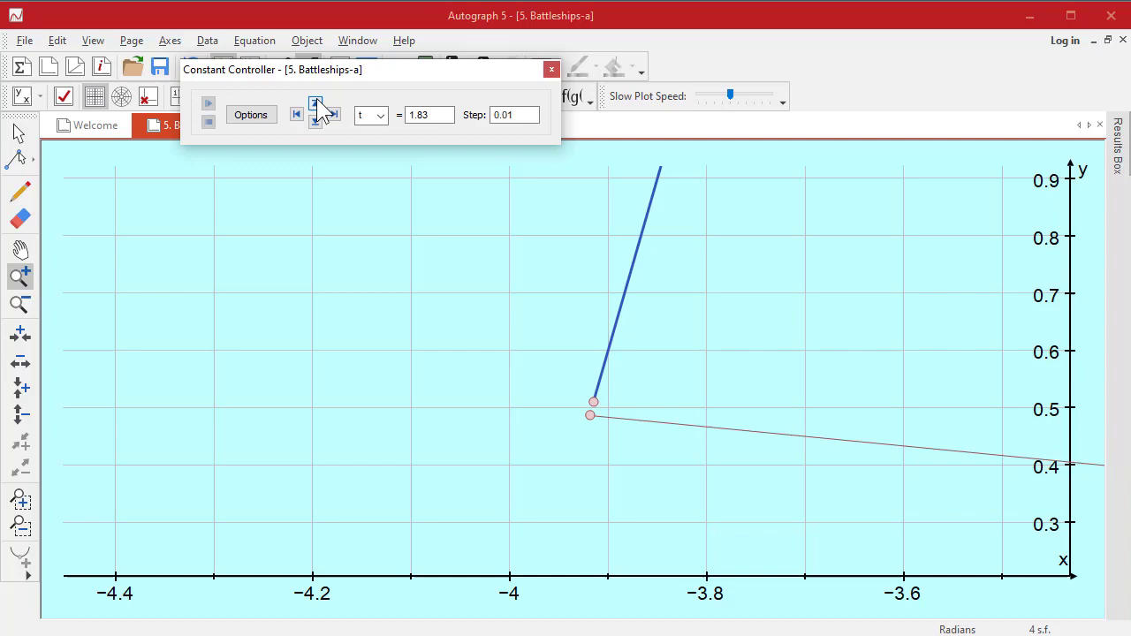
pyautogui.click(297, 114)
pyautogui.click(315, 121)
pyautogui.click(315, 122)
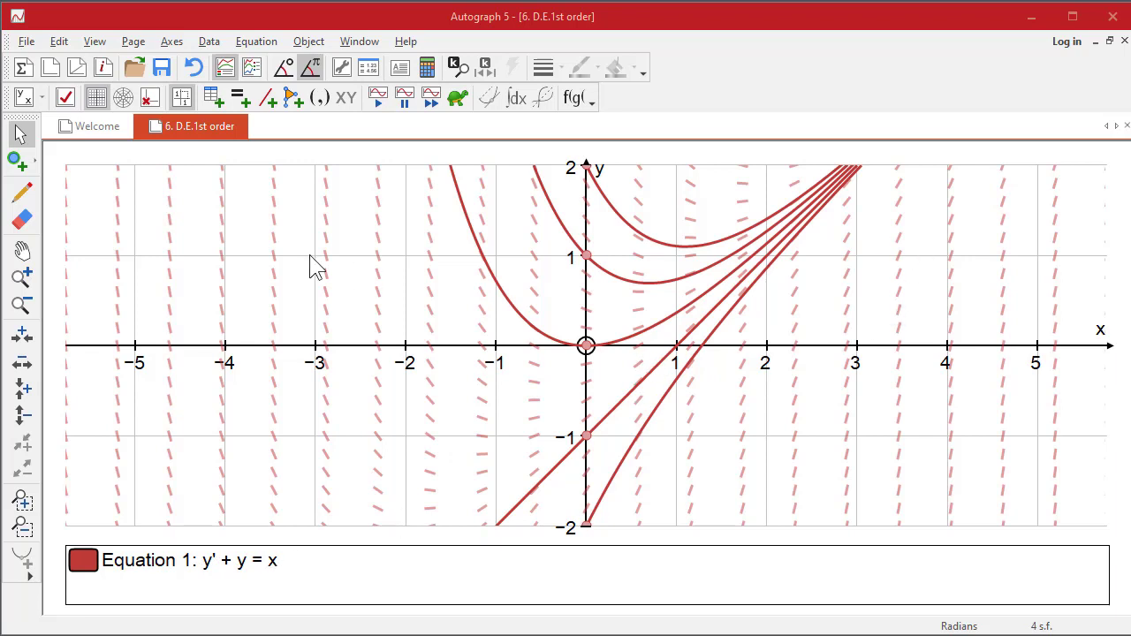
# Step: On a new blank page, enter the differential equation y' = x, fixing its spacing
pyautogui.click(51, 68)
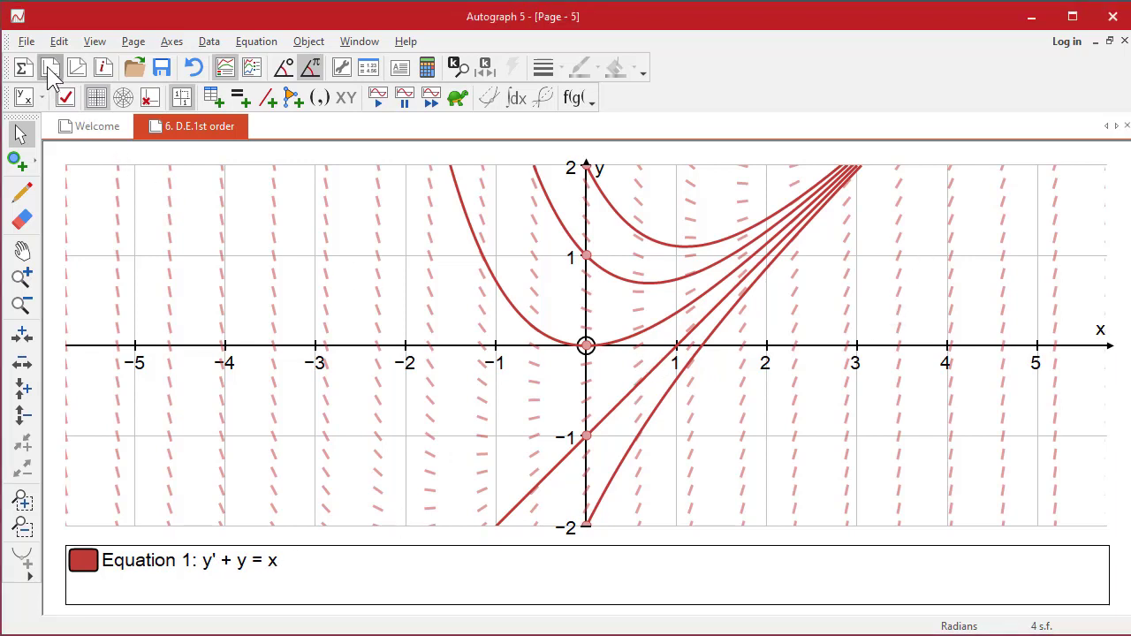
pyautogui.rightClick(354, 253)
pyautogui.click(412, 260)
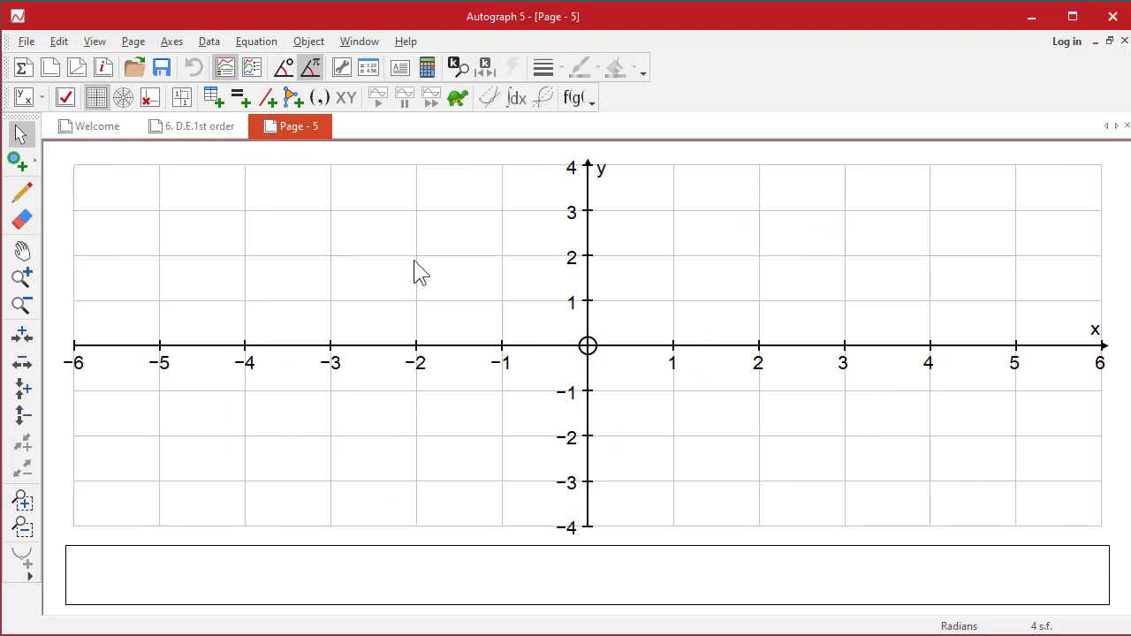
pyautogui.write("y'")
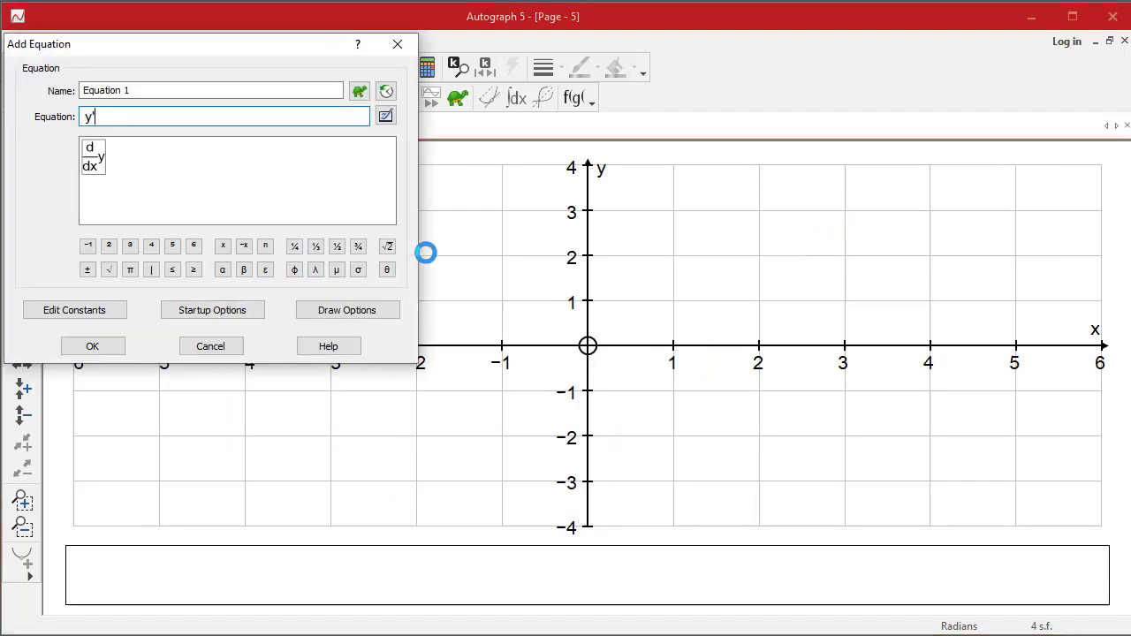
pyautogui.write(' = x')
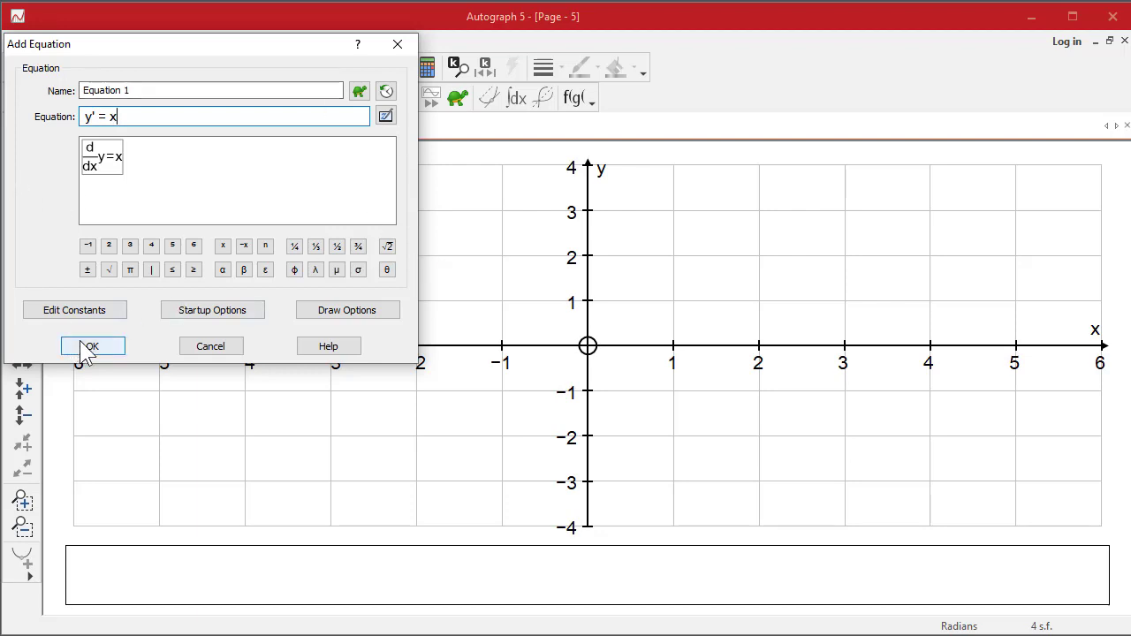
pyautogui.click(108, 118)
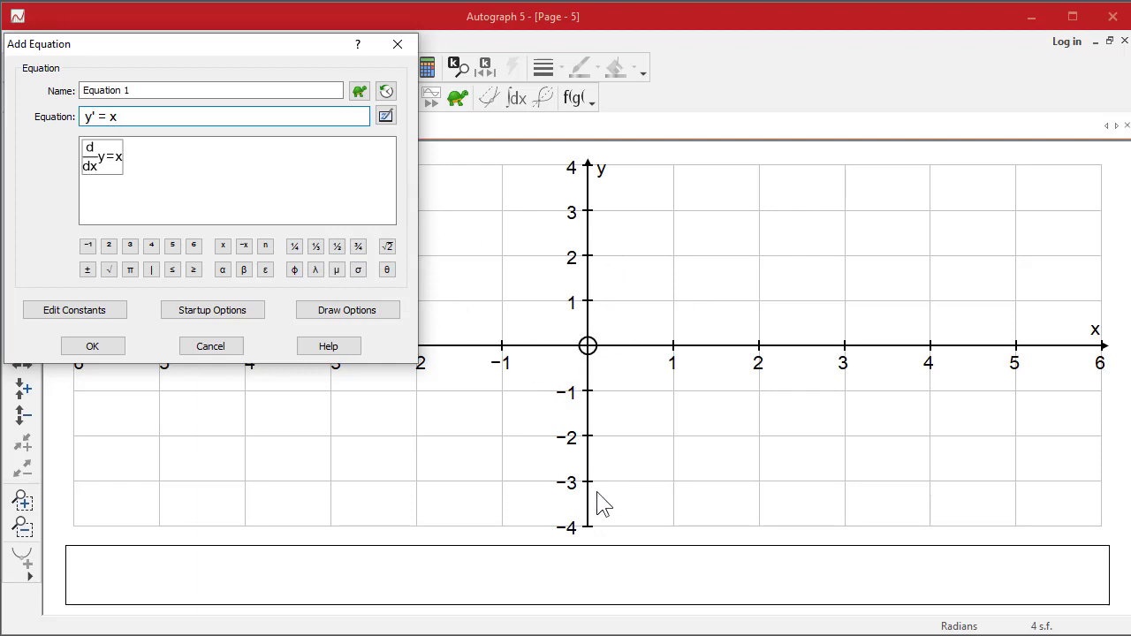
pyautogui.click(100, 353)
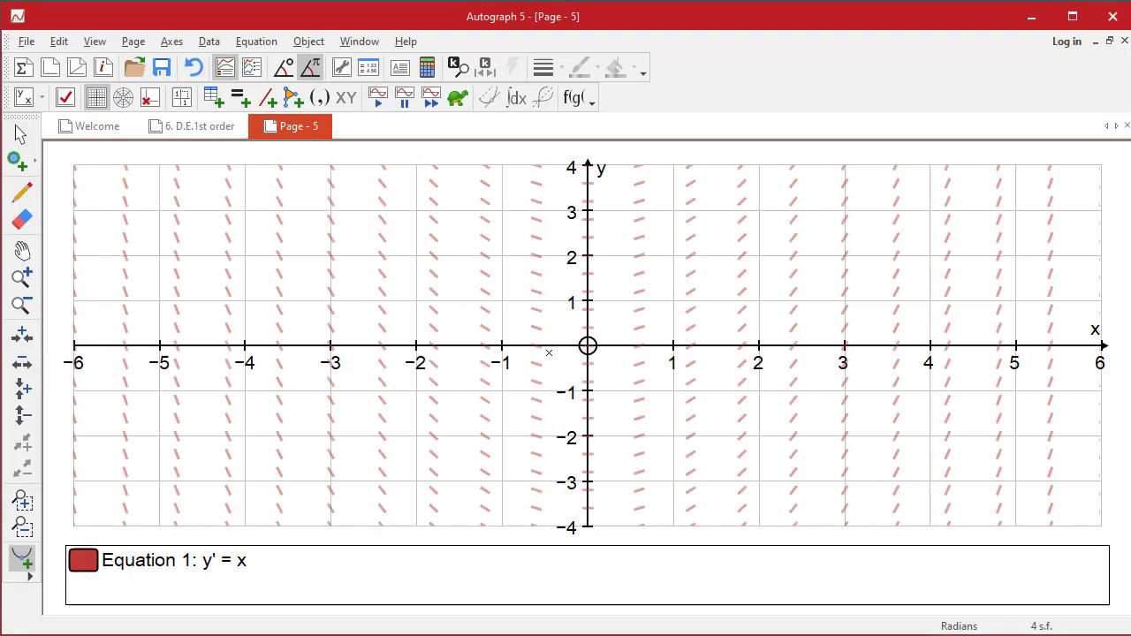
# Step: Plot three solution curves of y' = x through chosen points
pyautogui.click(469, 247)
pyautogui.click(413, 295)
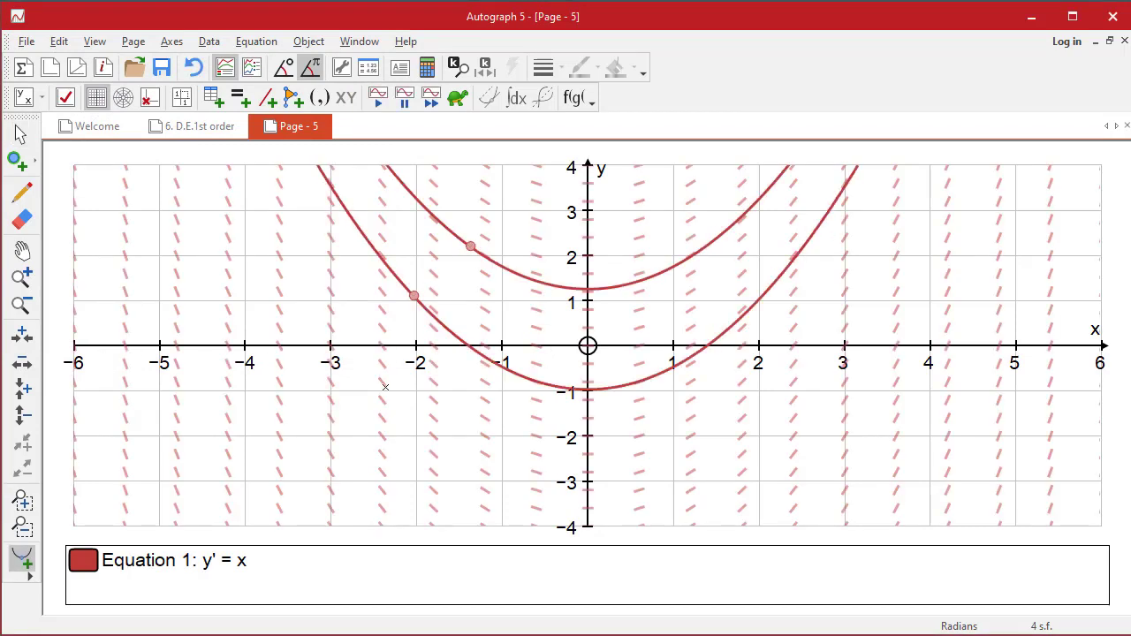
pyautogui.click(386, 387)
# Step: Turn on slow tracing and plot three more solution curves, one below the x-axis
pyautogui.click(458, 97)
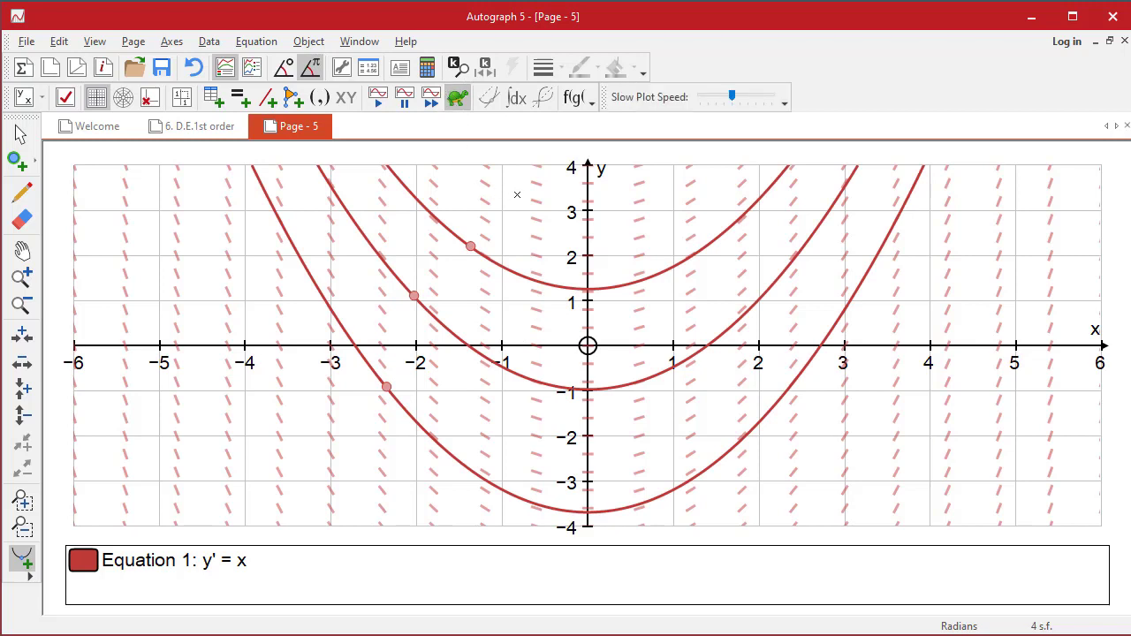
pyautogui.click(518, 195)
pyautogui.click(515, 292)
pyautogui.click(507, 387)
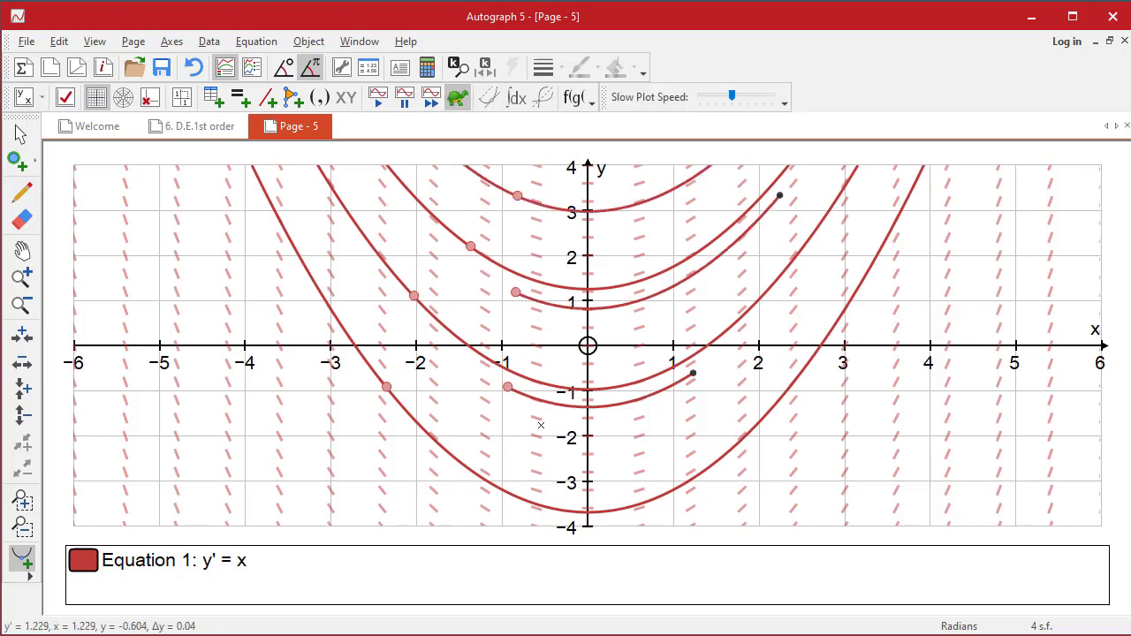
# Step: Give equation 1 a Point Set of start points along the y-axis, from 3 to −4
pyautogui.doubleClick(204, 568)
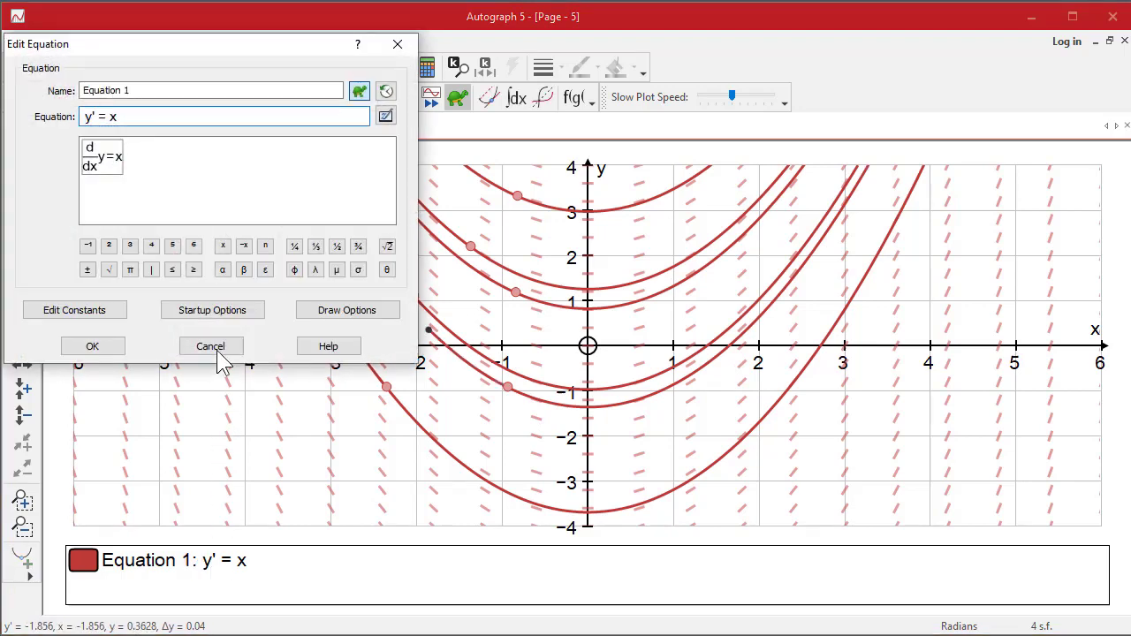
pyautogui.click(211, 309)
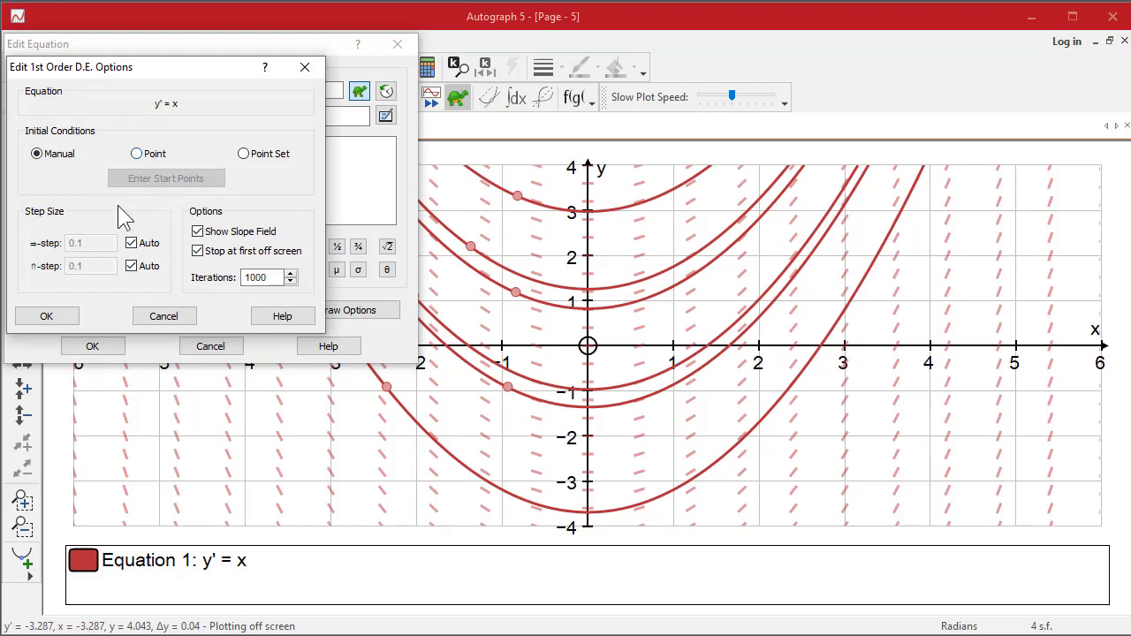
pyautogui.click(244, 154)
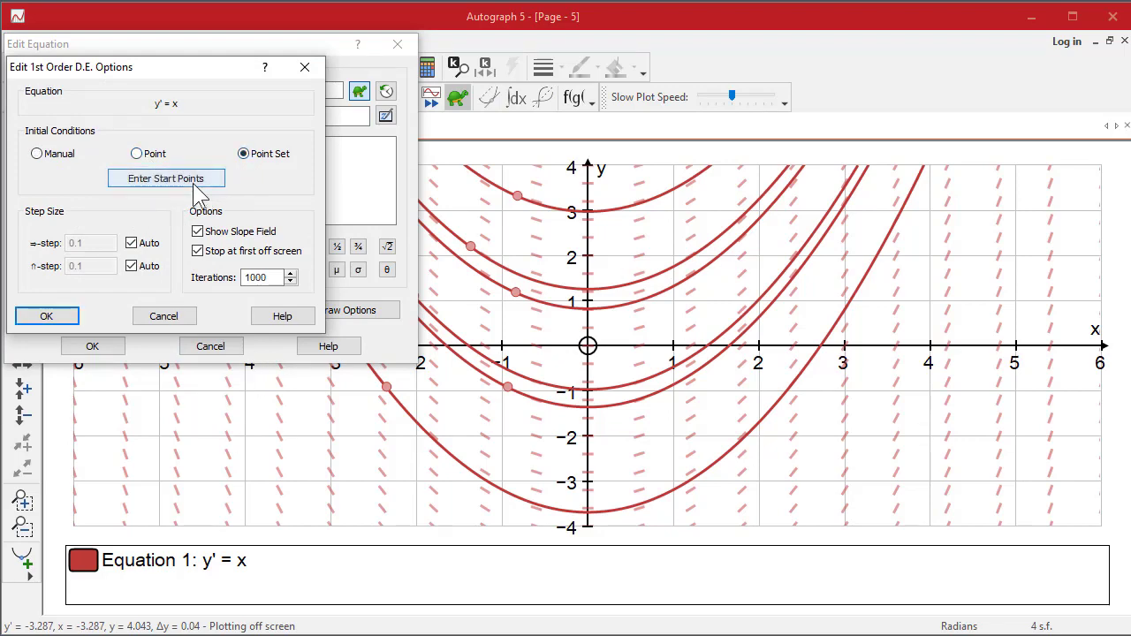
pyautogui.click(192, 181)
pyautogui.click(113, 265)
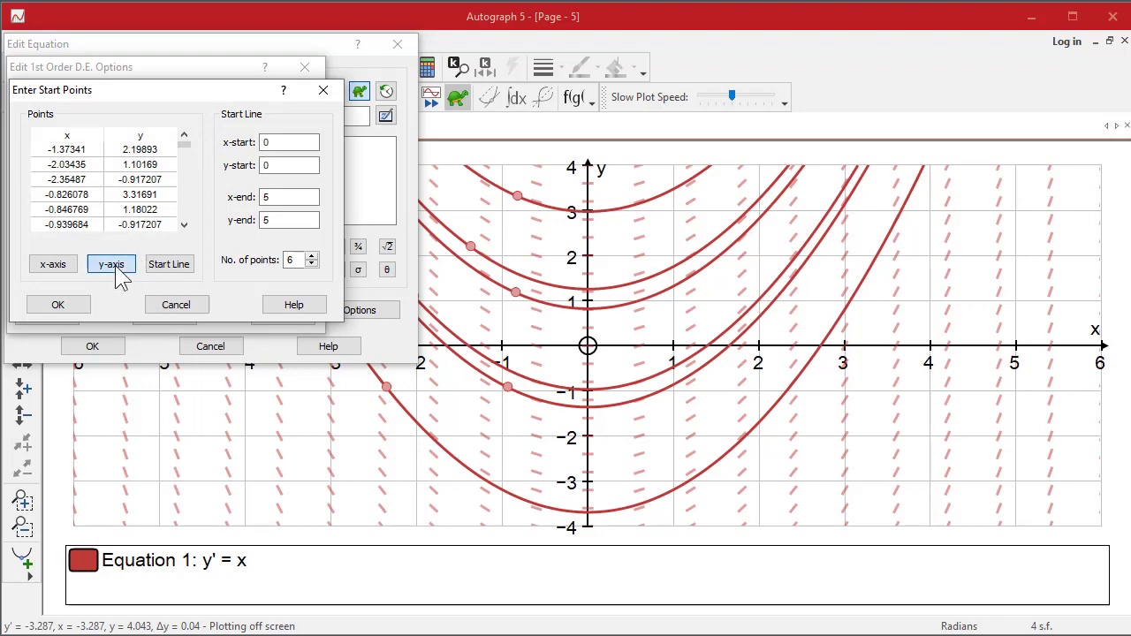
pyautogui.click(74, 305)
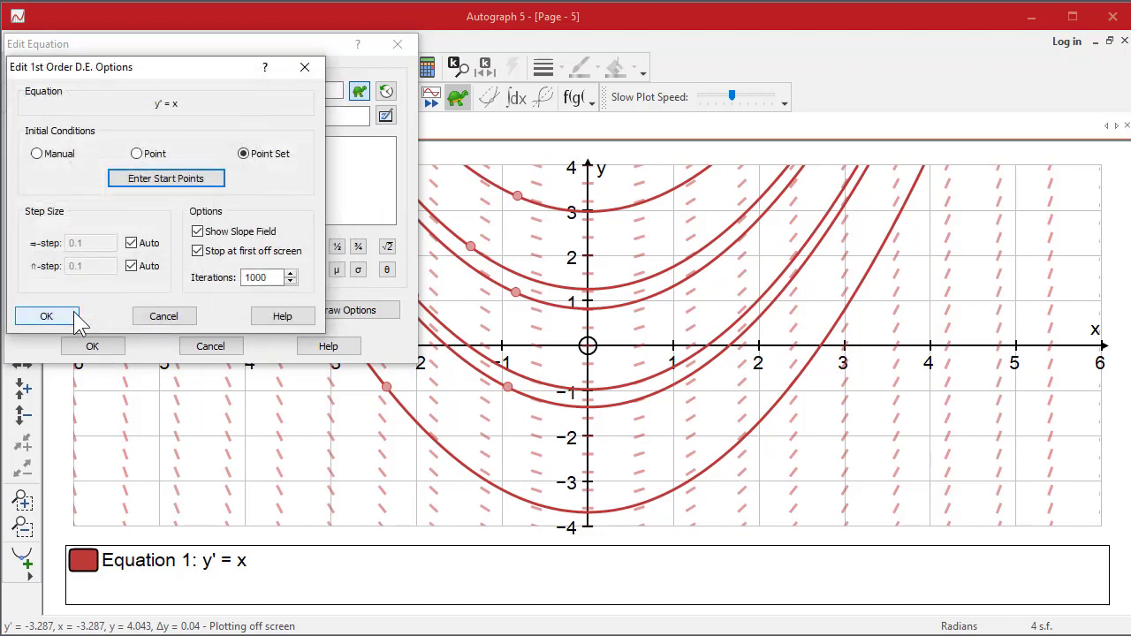
pyautogui.click(69, 318)
pyautogui.click(93, 346)
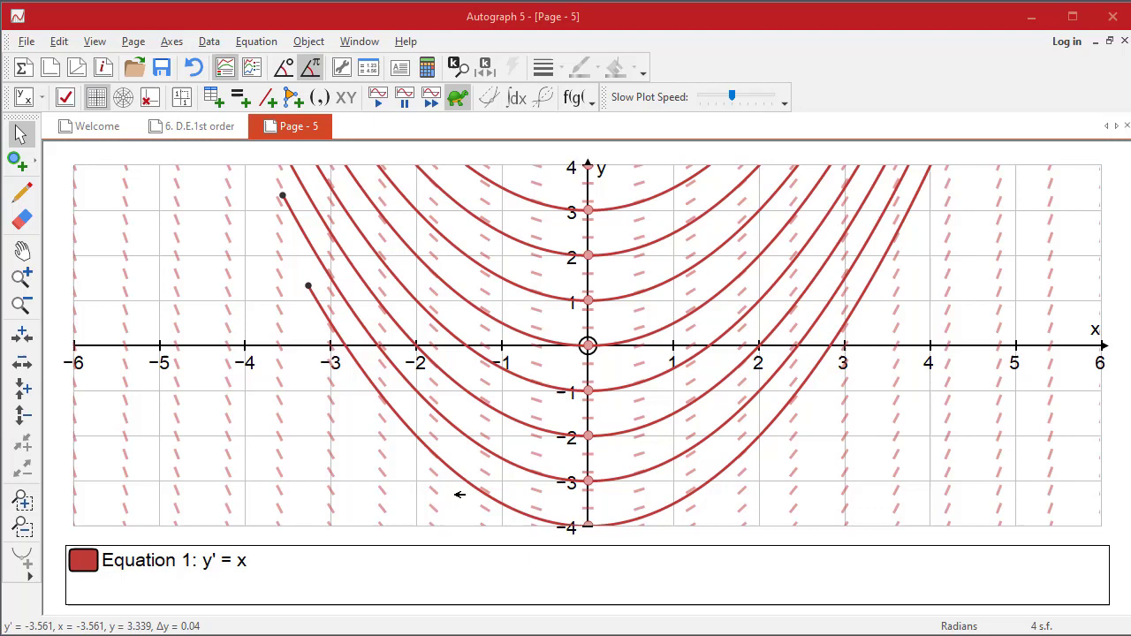
# Step: Edit equation 1 to y' = y, then reopen its Edit Equation dialog
pyautogui.doubleClick(235, 564)
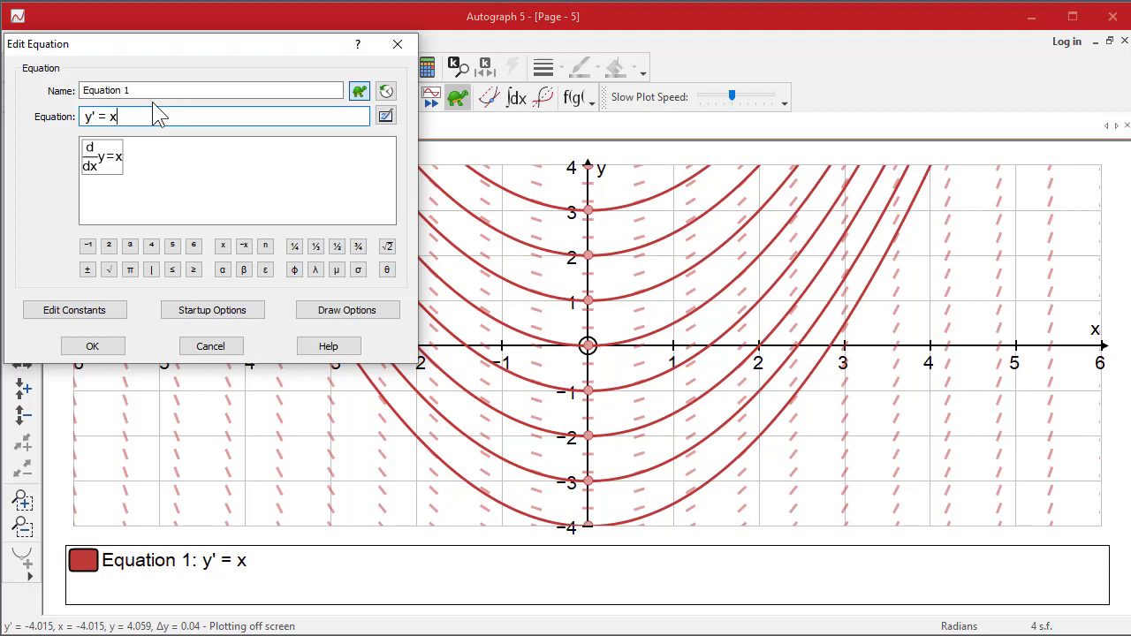
pyautogui.press('BackSpace')
pyautogui.write('y')
pyautogui.press('Return')
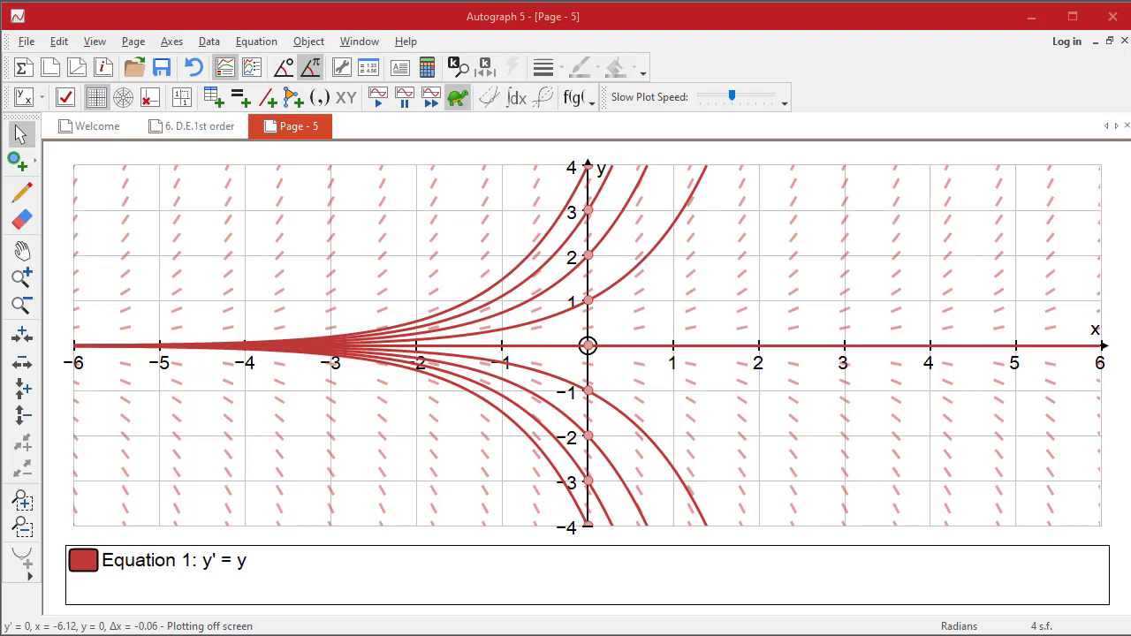
pyautogui.click(206, 562)
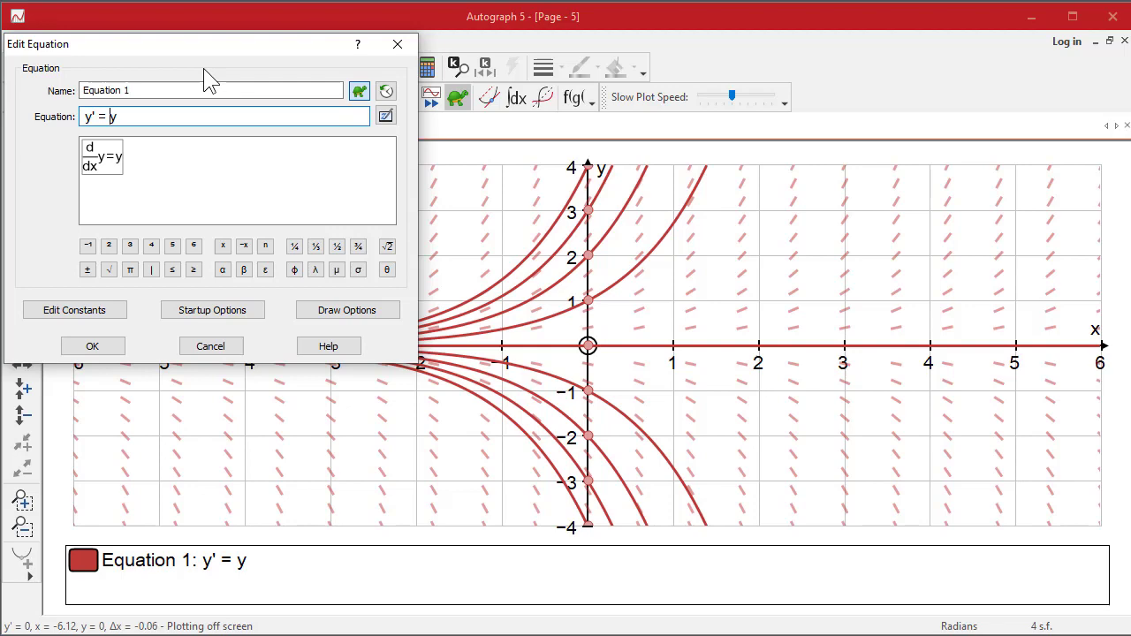
# Step: Edit Equation 1 to y' = −y, then rewrite it as y' + y = 0, giving decaying curves
pyautogui.write('-')
pyautogui.press('Return')
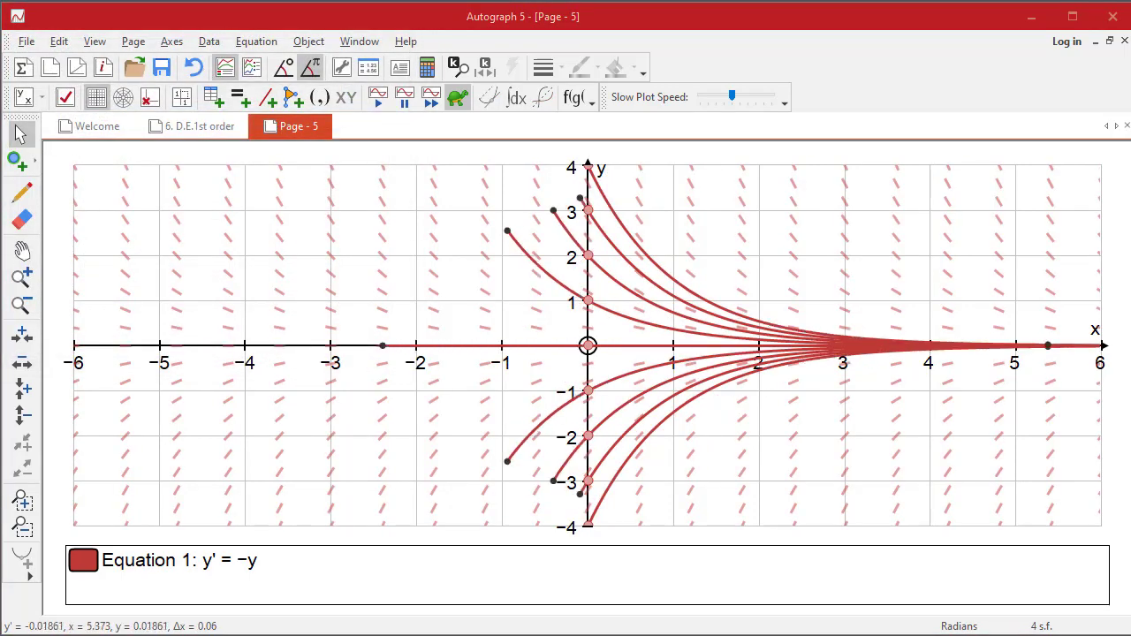
pyautogui.doubleClick(231, 559)
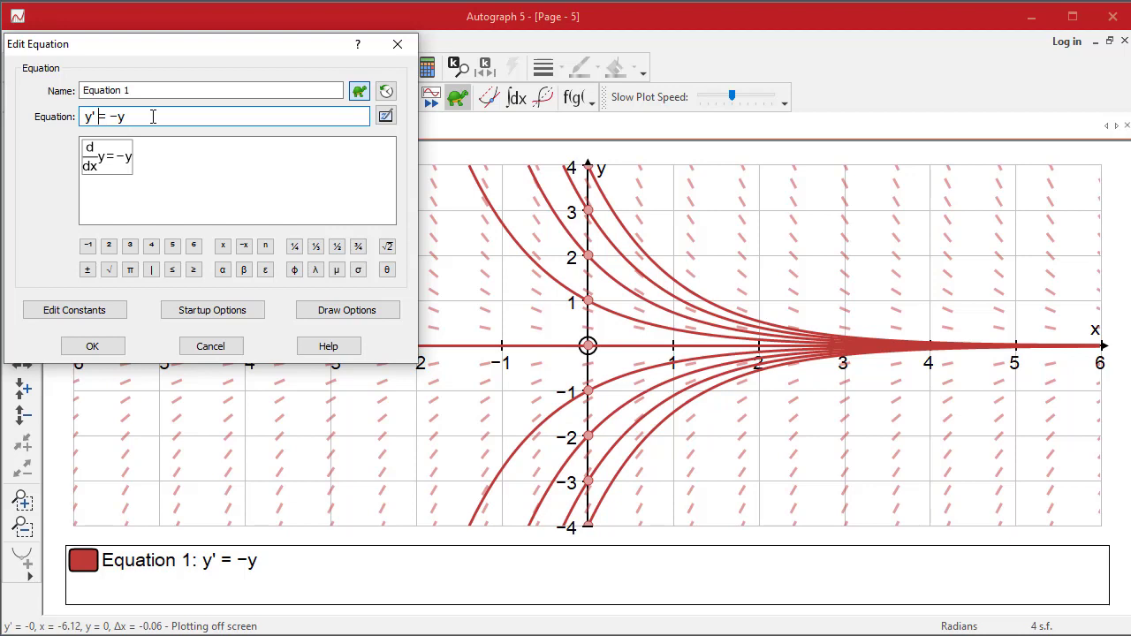
pyautogui.write('+')
pyautogui.press('Delete')
pyautogui.press('Delete')
pyautogui.press('Delete')
pyautogui.write('= 0')
pyautogui.click(85, 348)
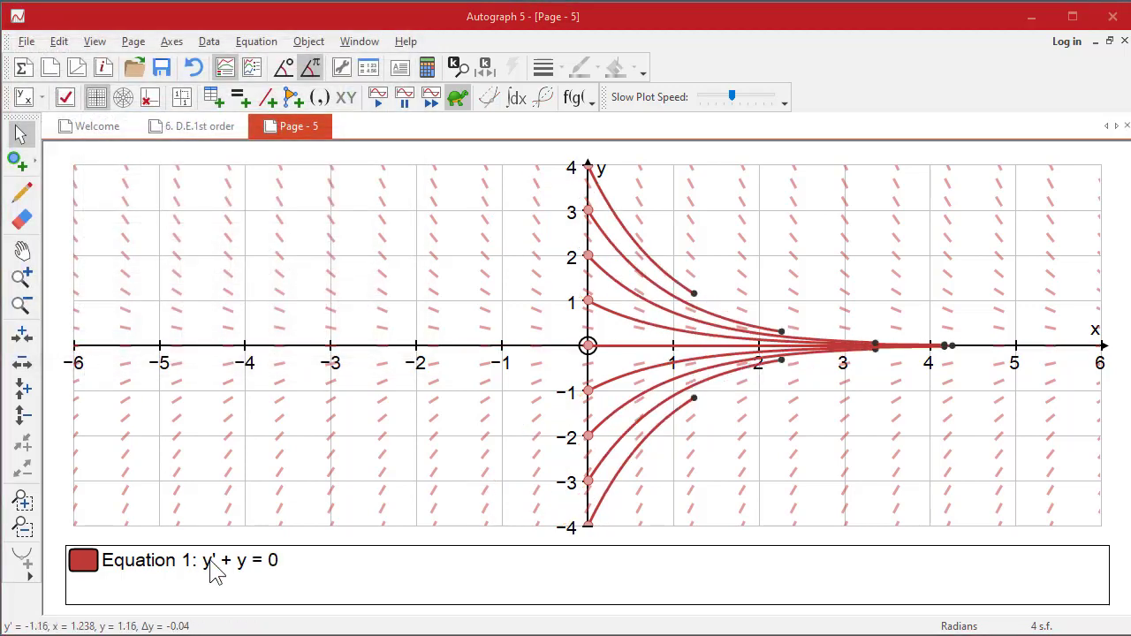
# Step: Change the equation's right-hand side from 0 to 1, then from 1 to x, replotting solutions
pyautogui.doubleClick(158, 191)
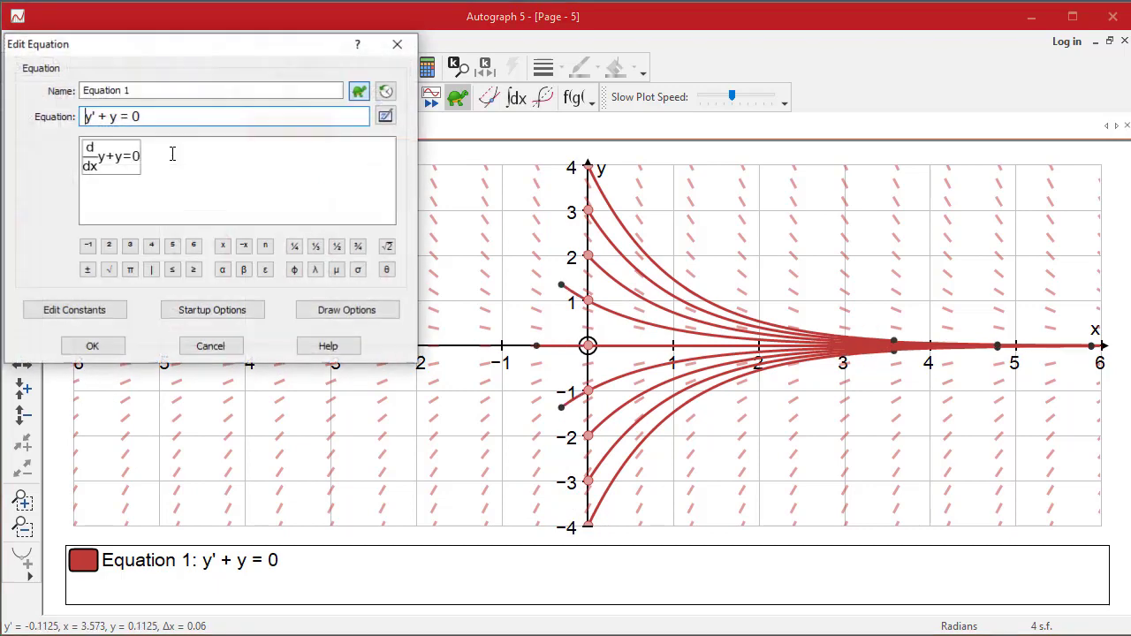
pyautogui.press('BackSpace')
pyautogui.write('1')
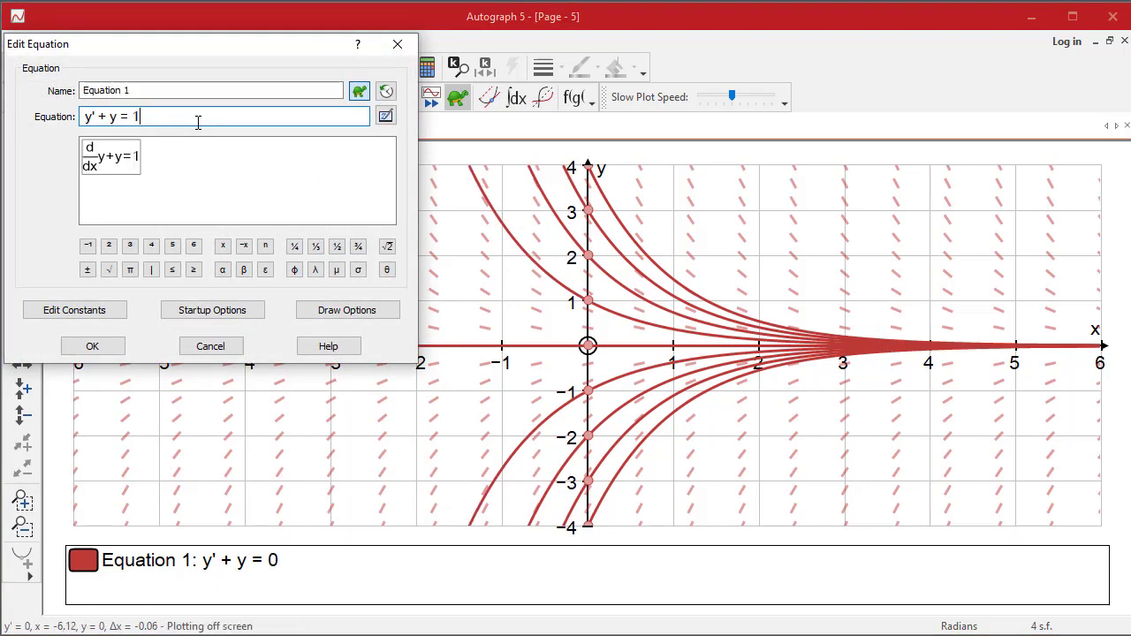
pyautogui.press('Return')
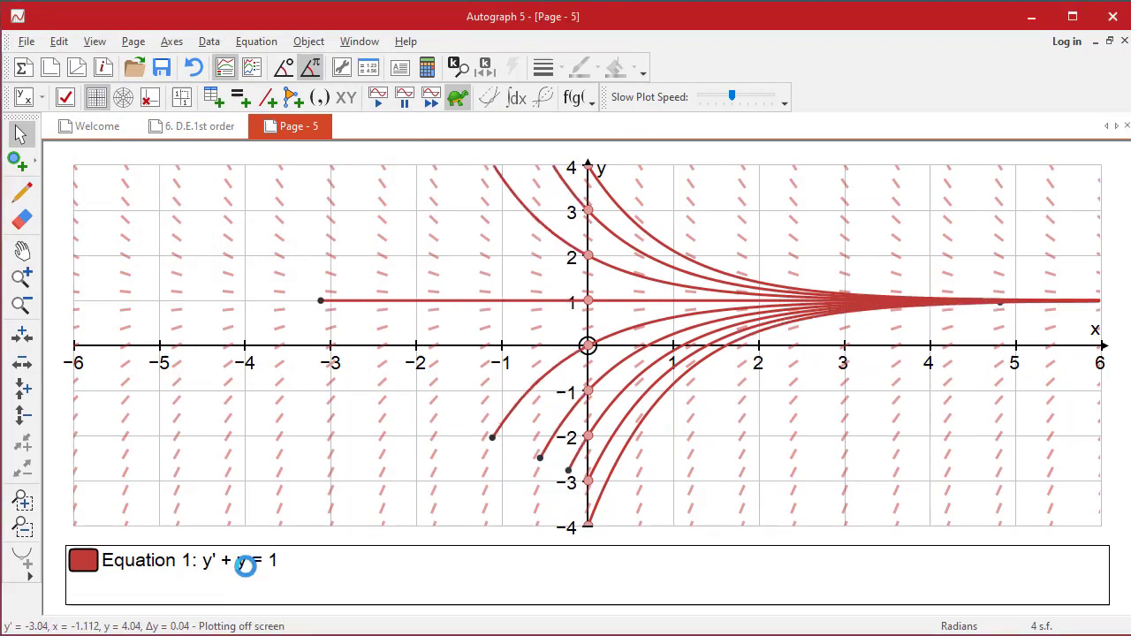
pyautogui.doubleClick(159, 307)
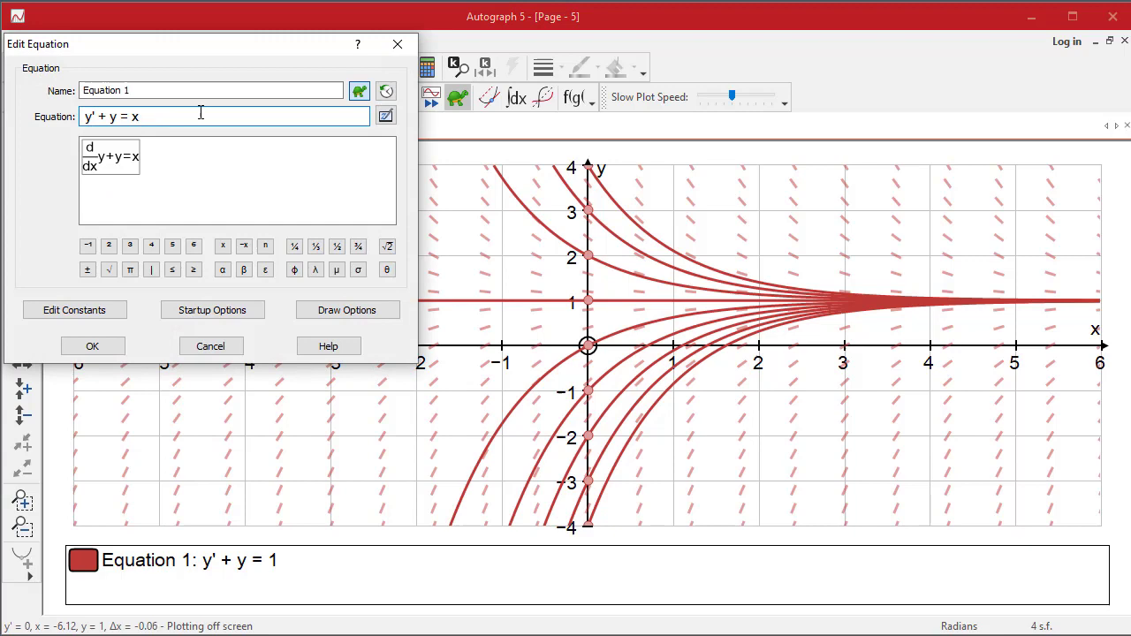
pyautogui.press('Return')
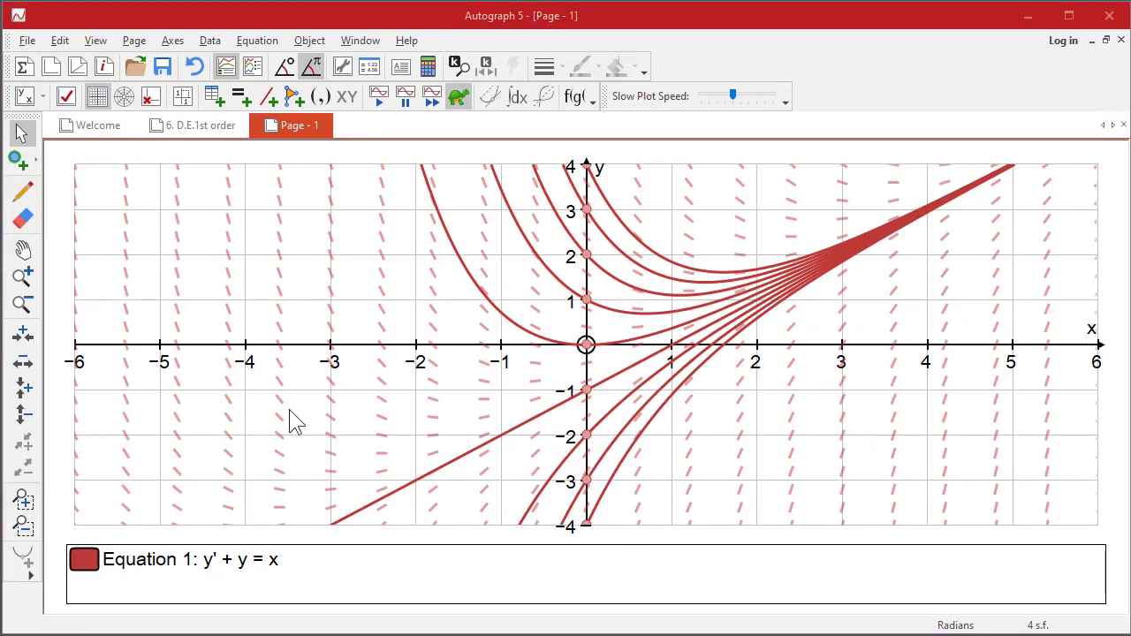
# Step: On a new 2D graph page, plot the slope field of y' = y/x
pyautogui.click(50, 66)
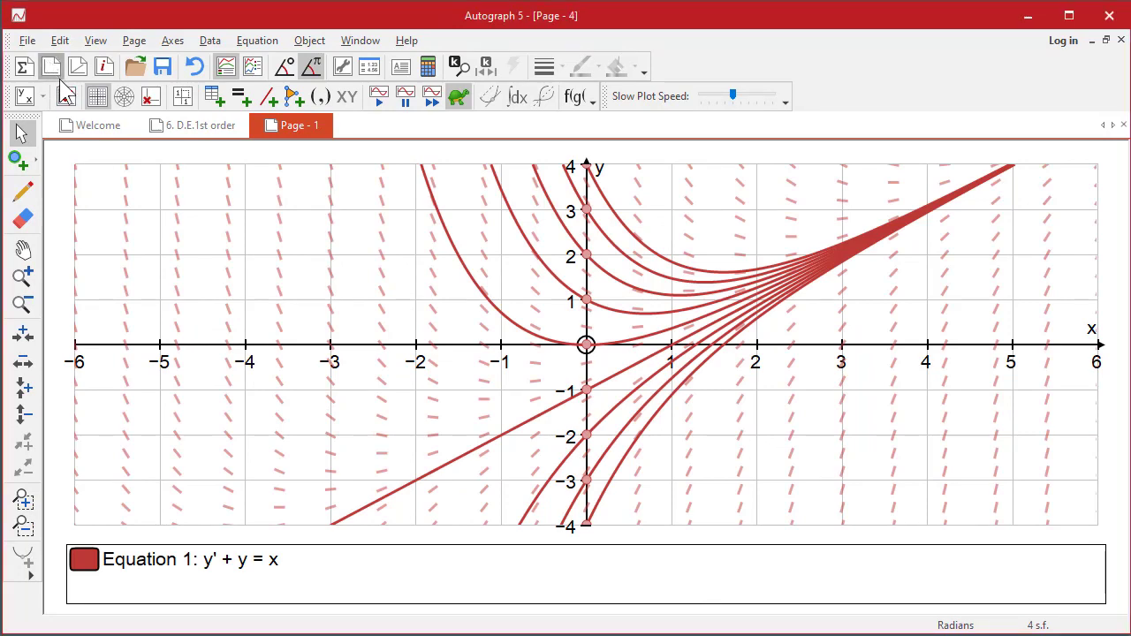
pyautogui.rightClick(369, 277)
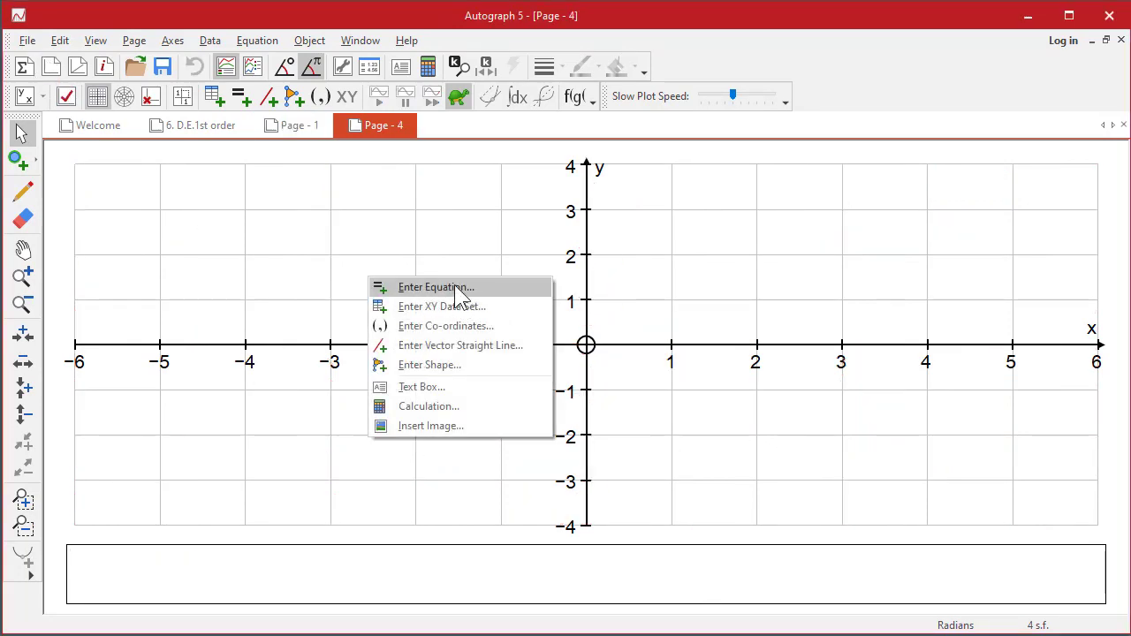
pyautogui.click(454, 285)
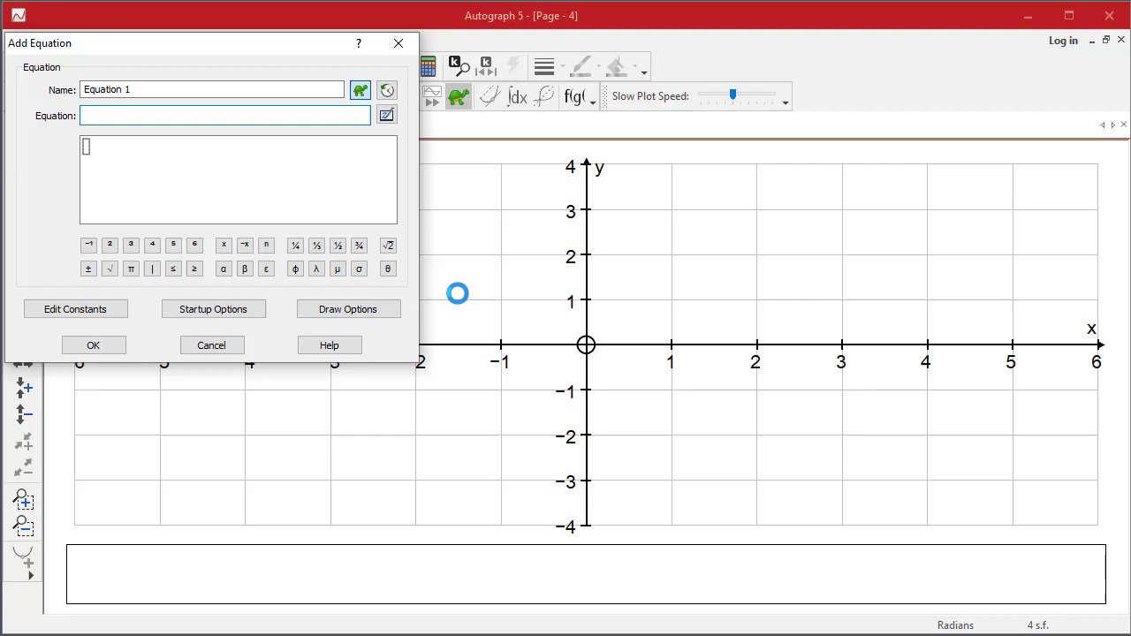
pyautogui.write("y' = y")
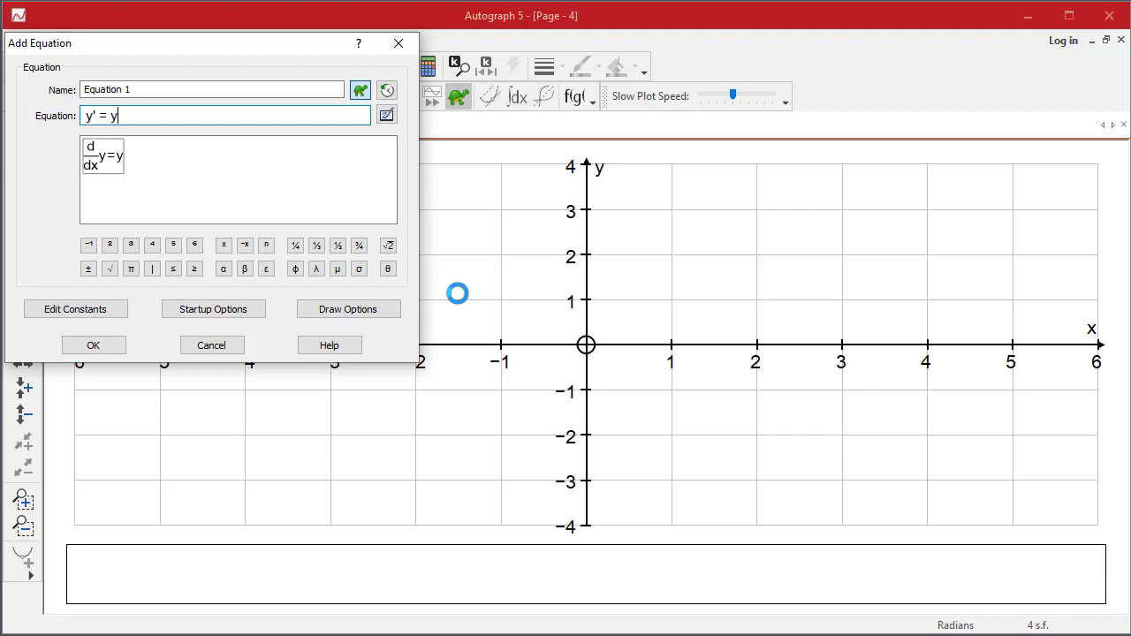
pyautogui.write('/x')
pyautogui.click(93, 345)
# Step: Add six solution curves for y' = y/x, straight lines radiating from the origin
pyautogui.click(517, 236)
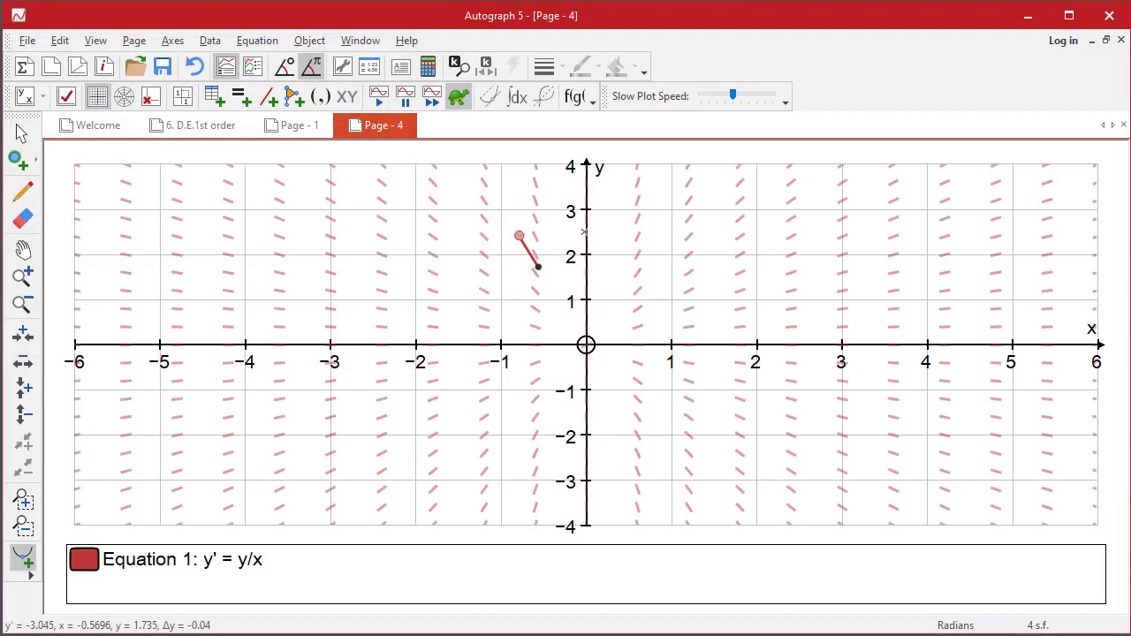
pyautogui.click(646, 228)
pyautogui.click(695, 303)
pyautogui.click(710, 401)
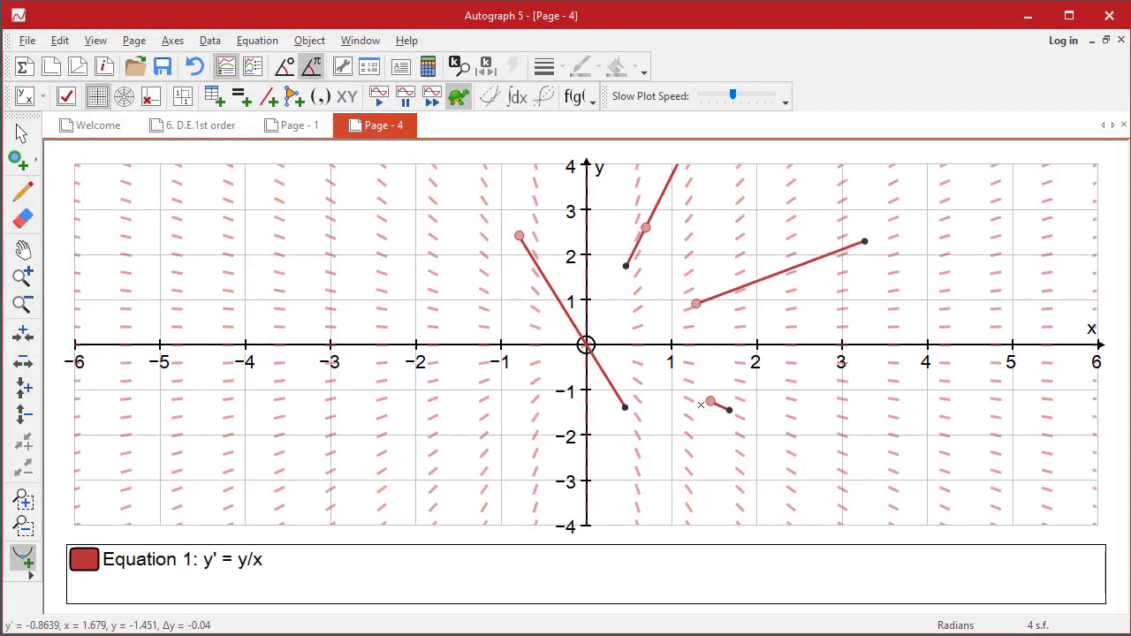
pyautogui.click(469, 428)
pyautogui.click(440, 292)
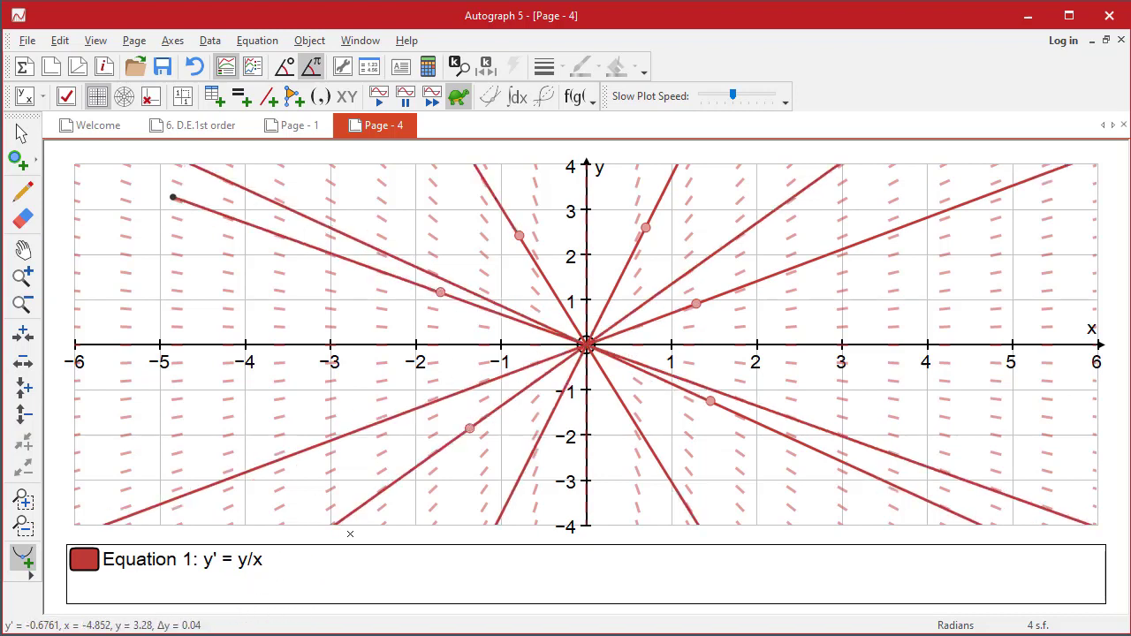
pyautogui.click(241, 560)
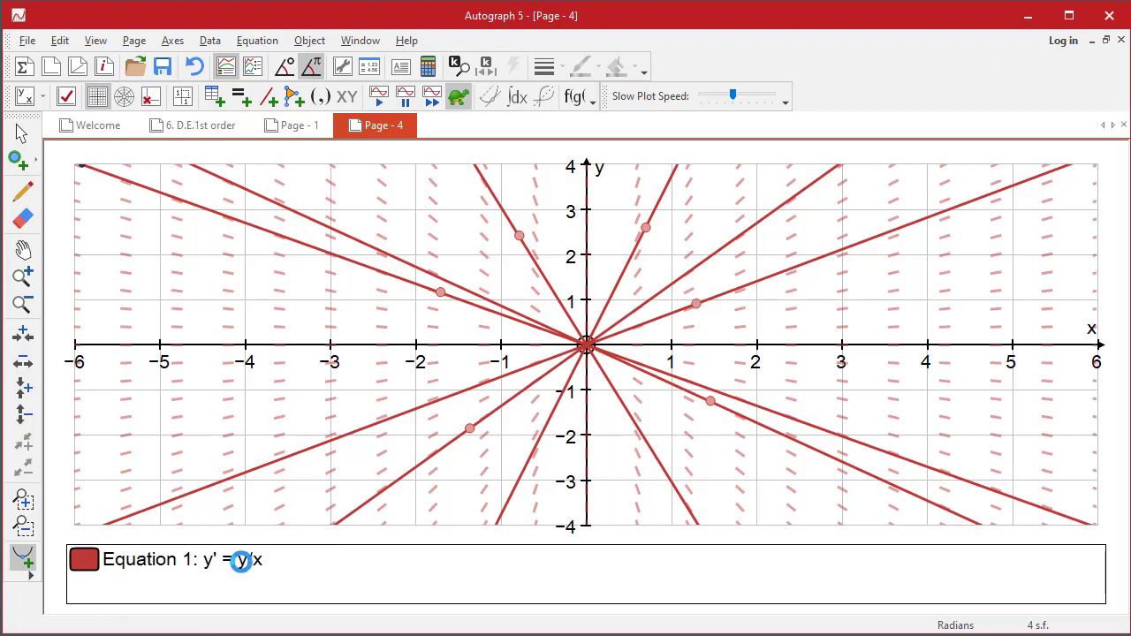
pyautogui.doubleClick(241, 560)
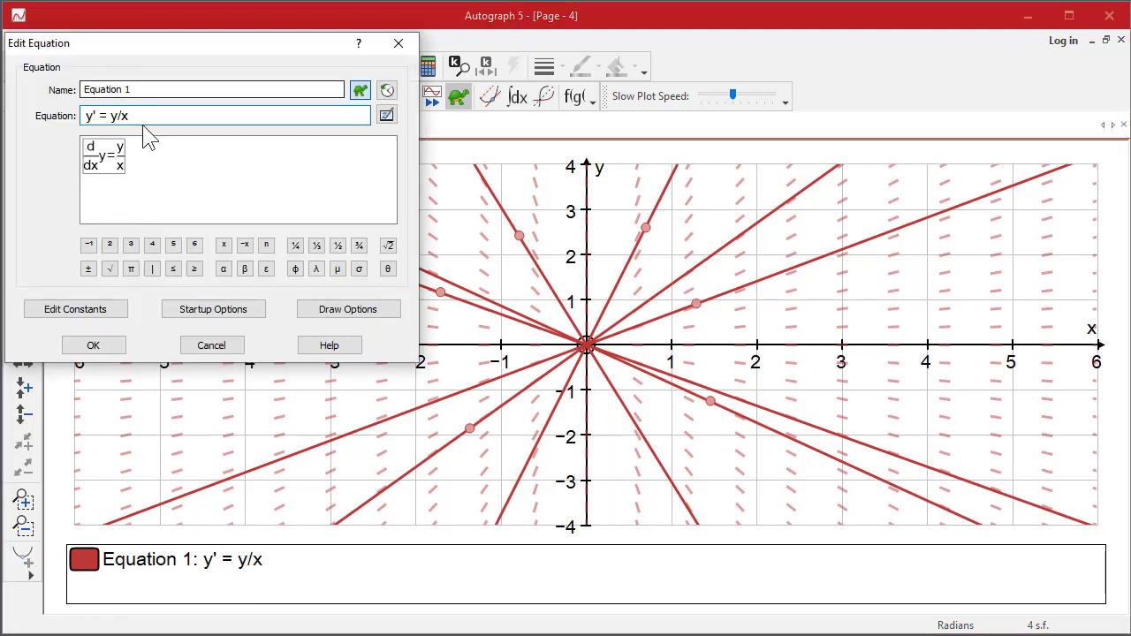
# Step: Change the equation to y' = −x/y, equalise the axis scales, and draw a circular solution curve
pyautogui.press('BackSpace')
pyautogui.press('BackSpace')
pyautogui.press('BackSpace')
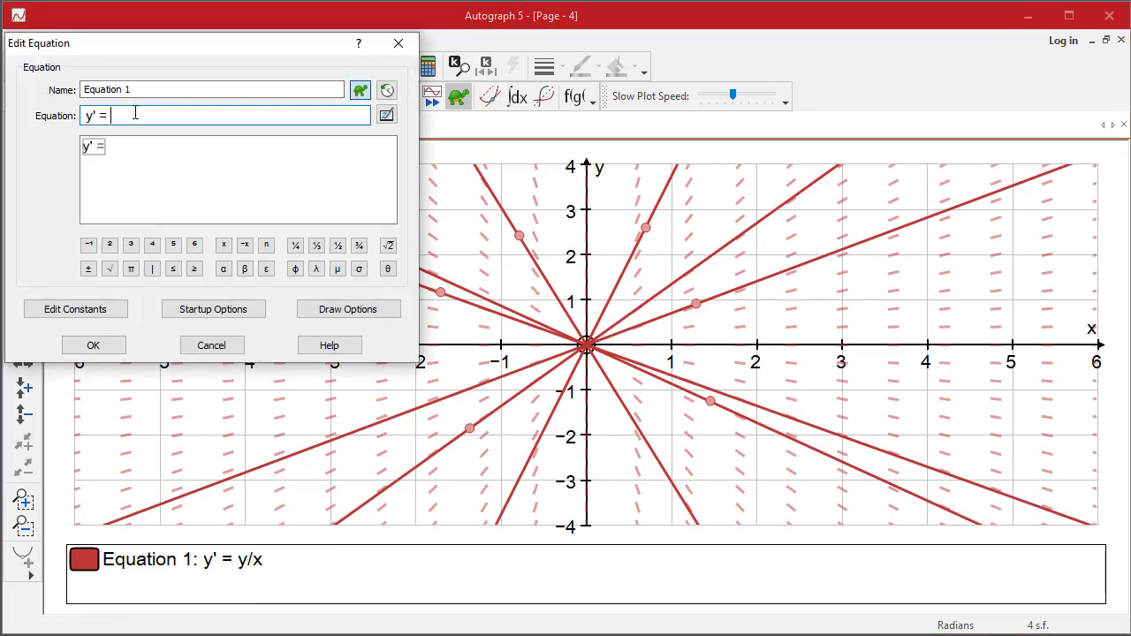
pyautogui.write('-x/y')
pyautogui.press('Return')
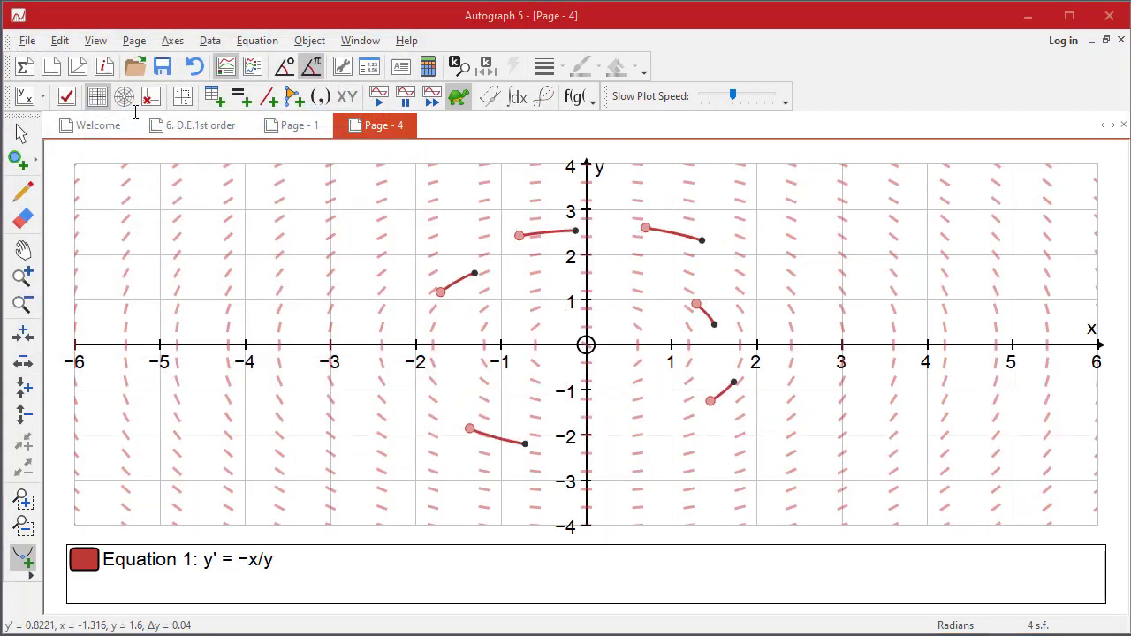
pyautogui.click(183, 97)
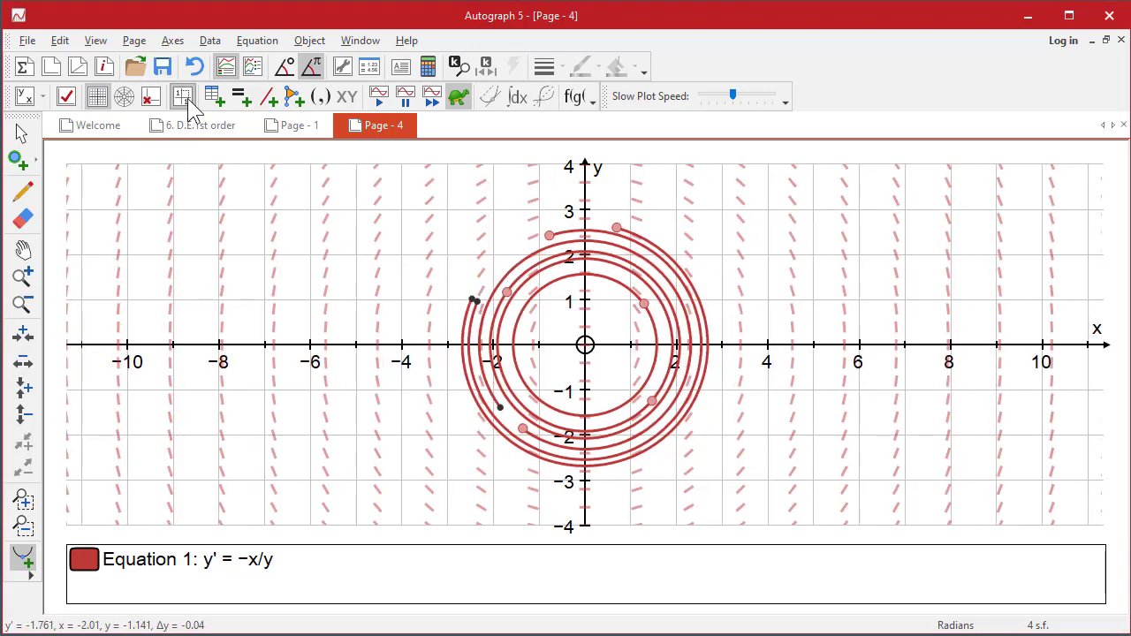
pyautogui.moveTo(664, 206)
pyautogui.mouseDown()
pyautogui.moveTo(724, 268)
pyautogui.moveTo(742, 313)
pyautogui.moveTo(743, 367)
pyautogui.moveTo(732, 411)
pyautogui.moveTo(689, 464)
pyautogui.moveTo(598, 518)
pyautogui.moveTo(478, 463)
pyautogui.moveTo(434, 419)
pyautogui.moveTo(424, 369)
pyautogui.moveTo(201, 380)
pyautogui.moveTo(314, 365)
pyautogui.mouseUp()
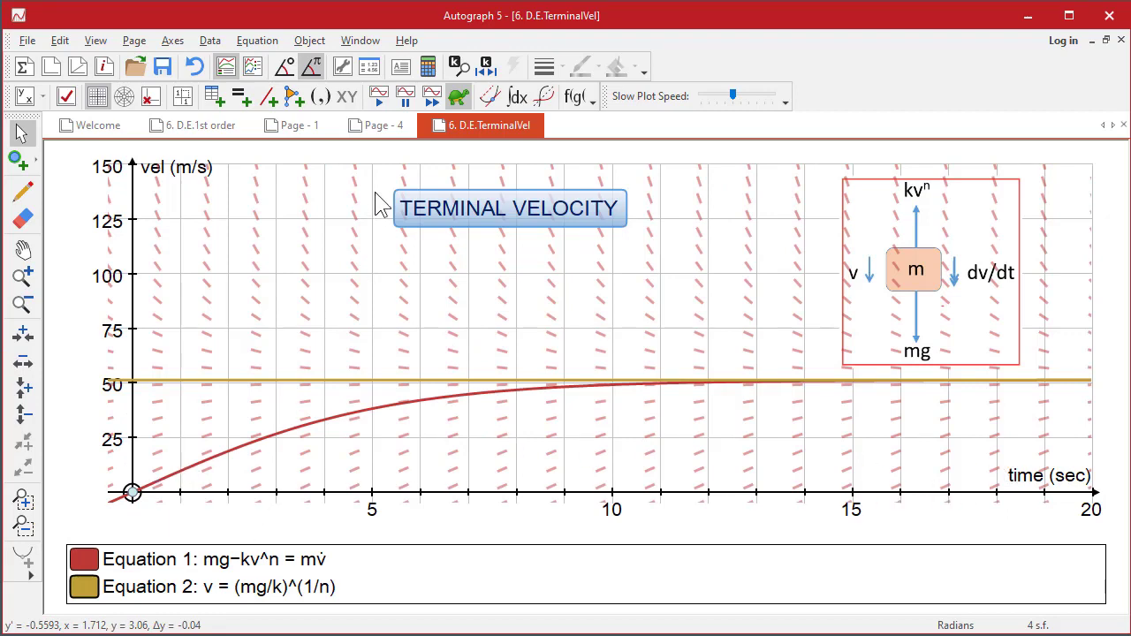
pyautogui.doubleClick(141, 250)
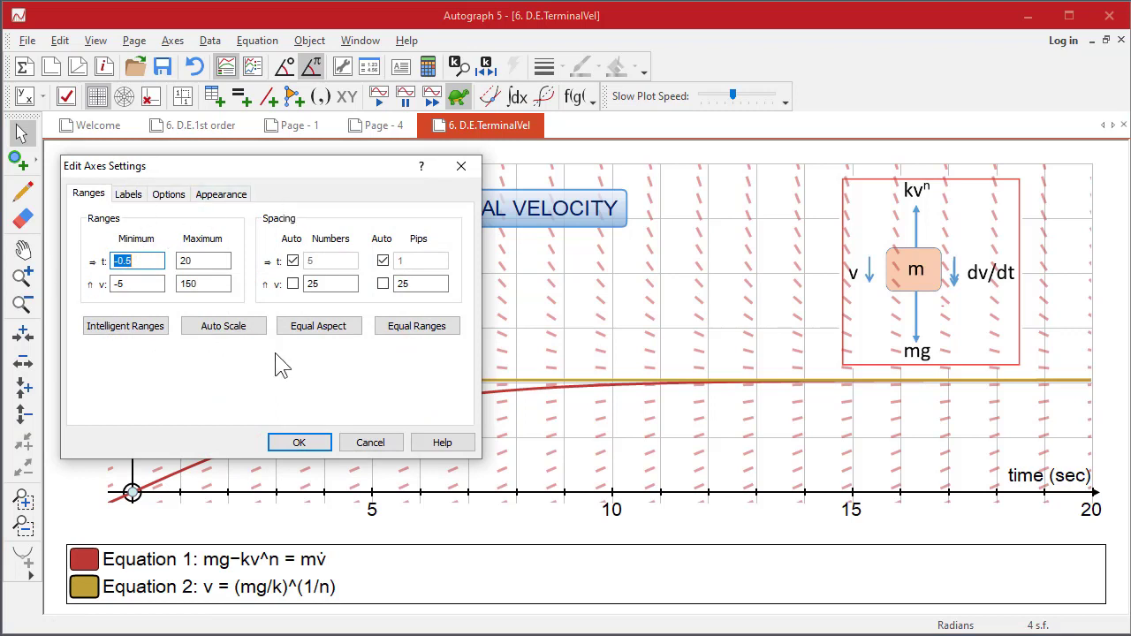
pyautogui.click(129, 195)
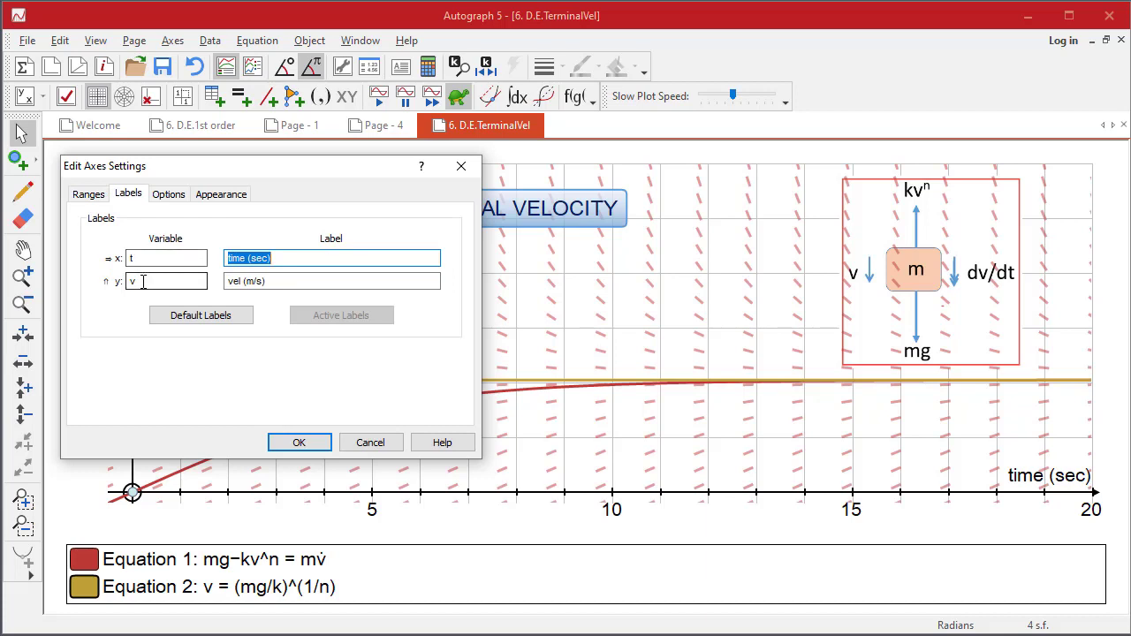
pyautogui.click(272, 258)
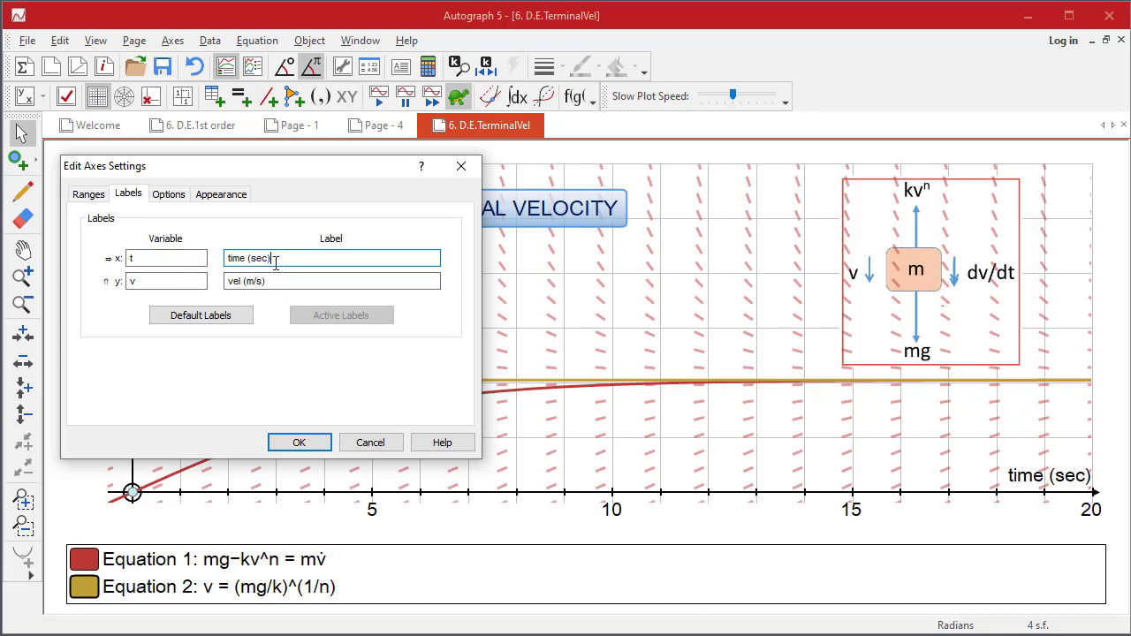
pyautogui.click(298, 444)
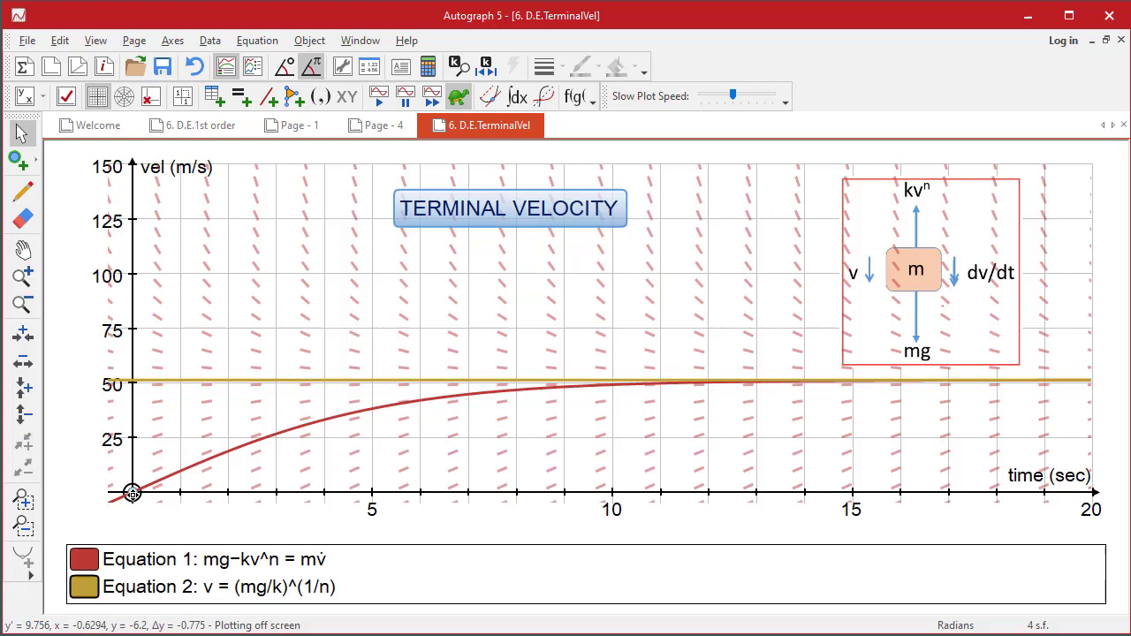
# Step: Review Equation 1's constants (g 9.9, k 0.3, m 80, n 2), then open the Pred-Prey file
pyautogui.click(229, 560)
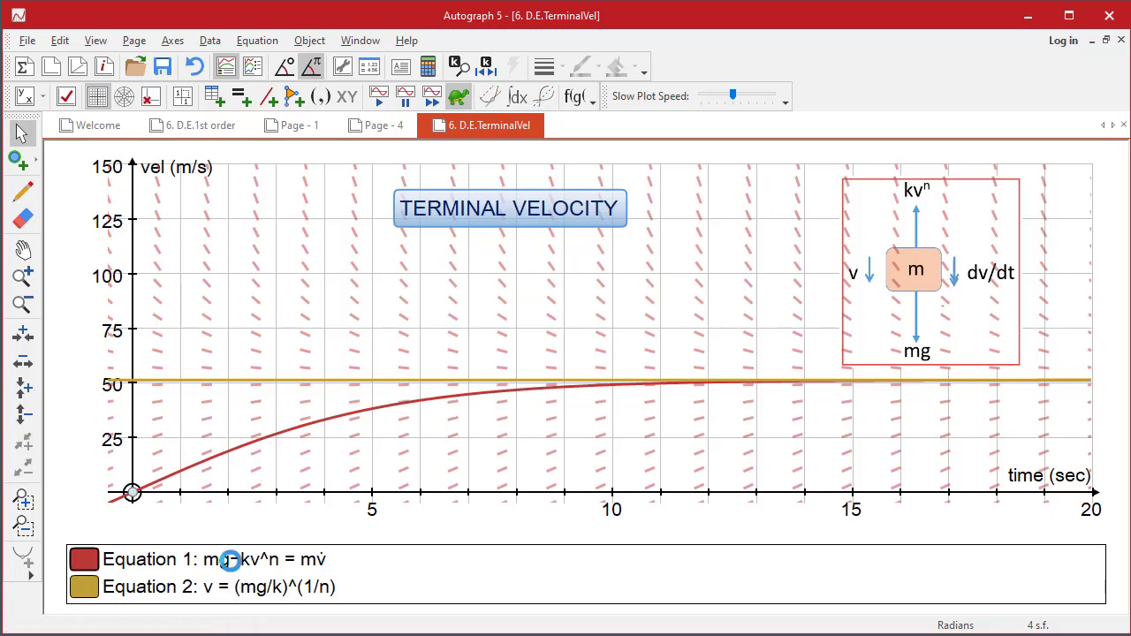
pyautogui.doubleClick(174, 374)
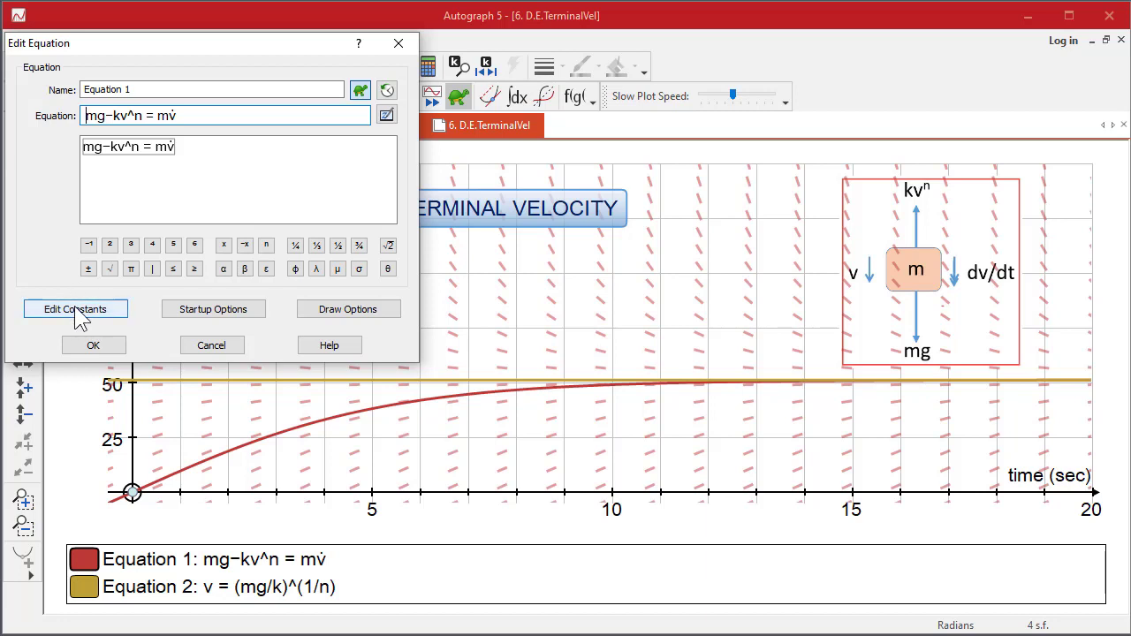
pyautogui.click(76, 309)
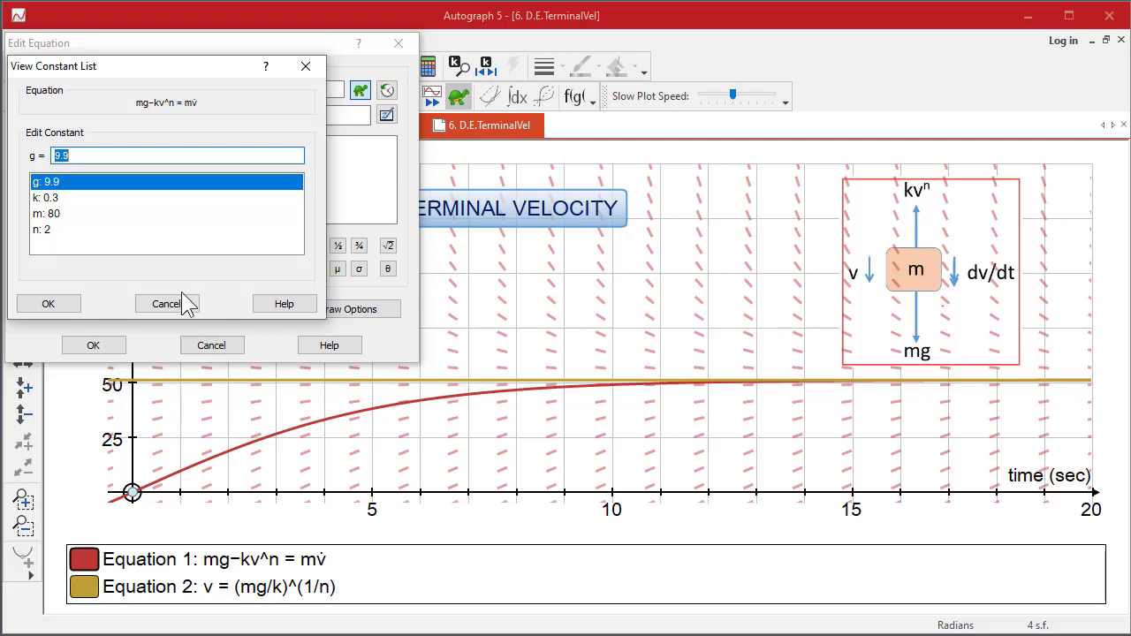
pyautogui.click(48, 303)
pyautogui.click(95, 345)
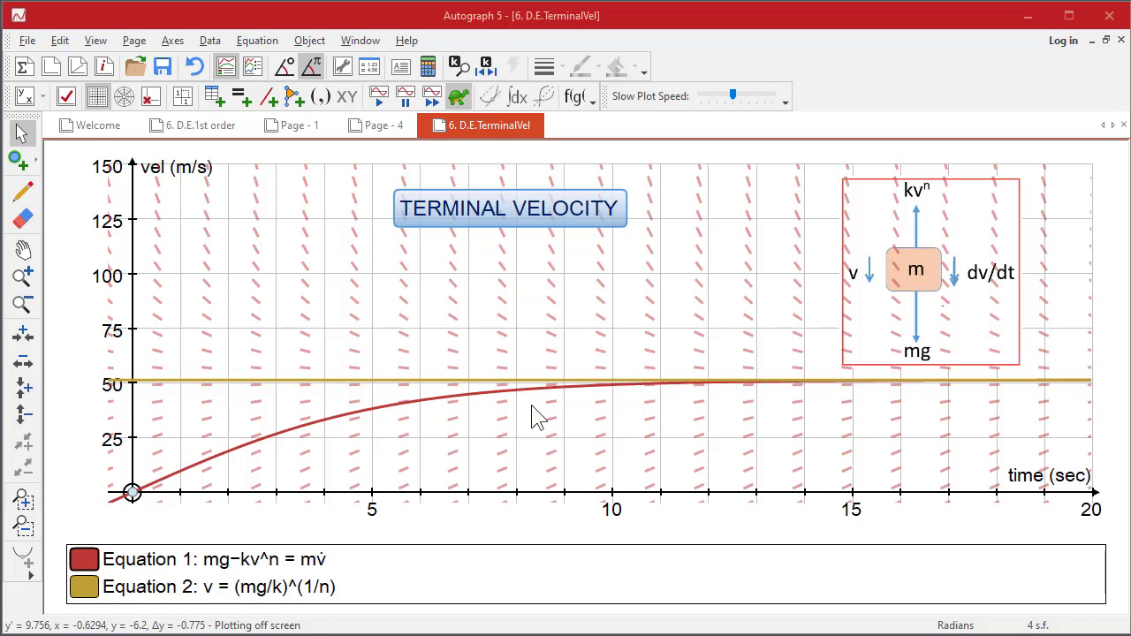
pyautogui.moveTo(2, 397); pyautogui.dragTo(360, 334)
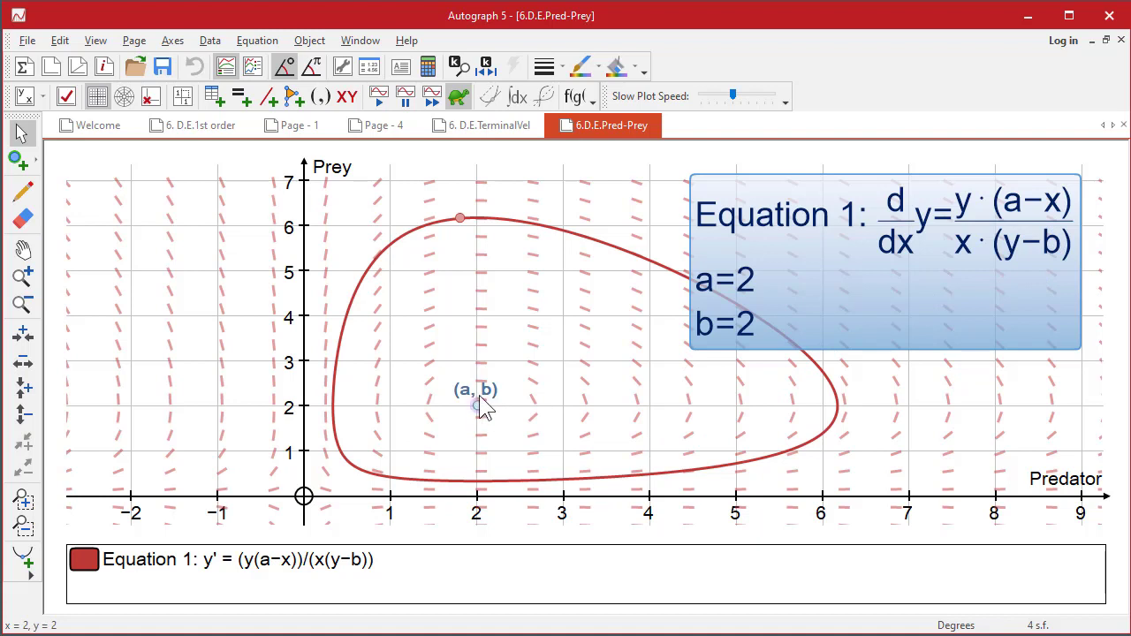
# Step: Add a second predator-prey orbit near (2.3, 4.5) and step constant a from 2 to 3
pyautogui.press('s')
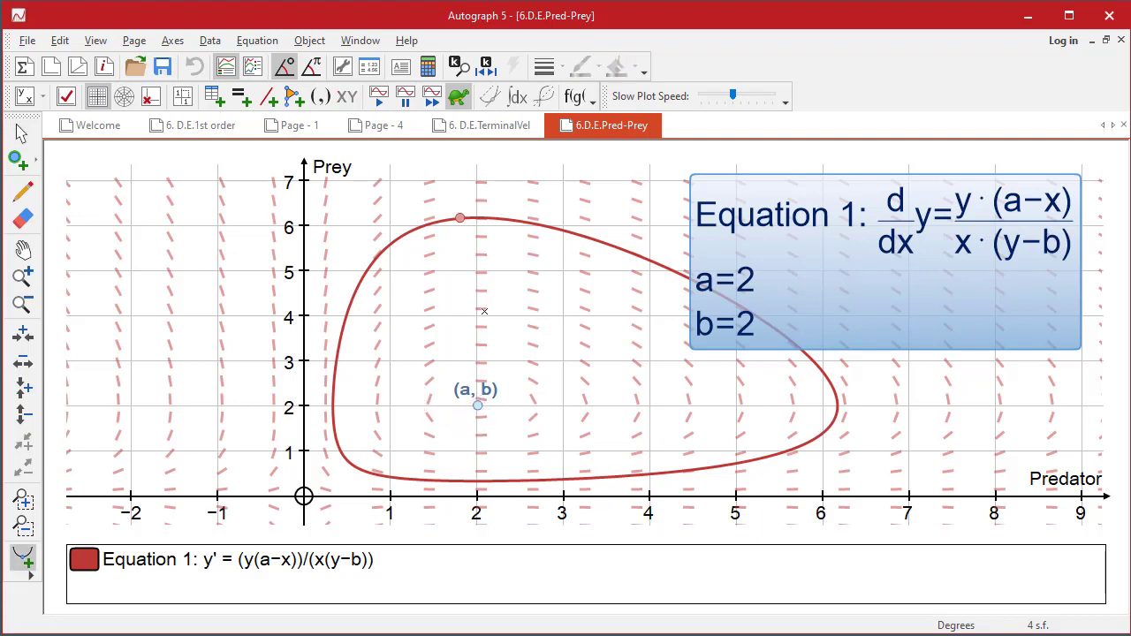
pyautogui.click(502, 295)
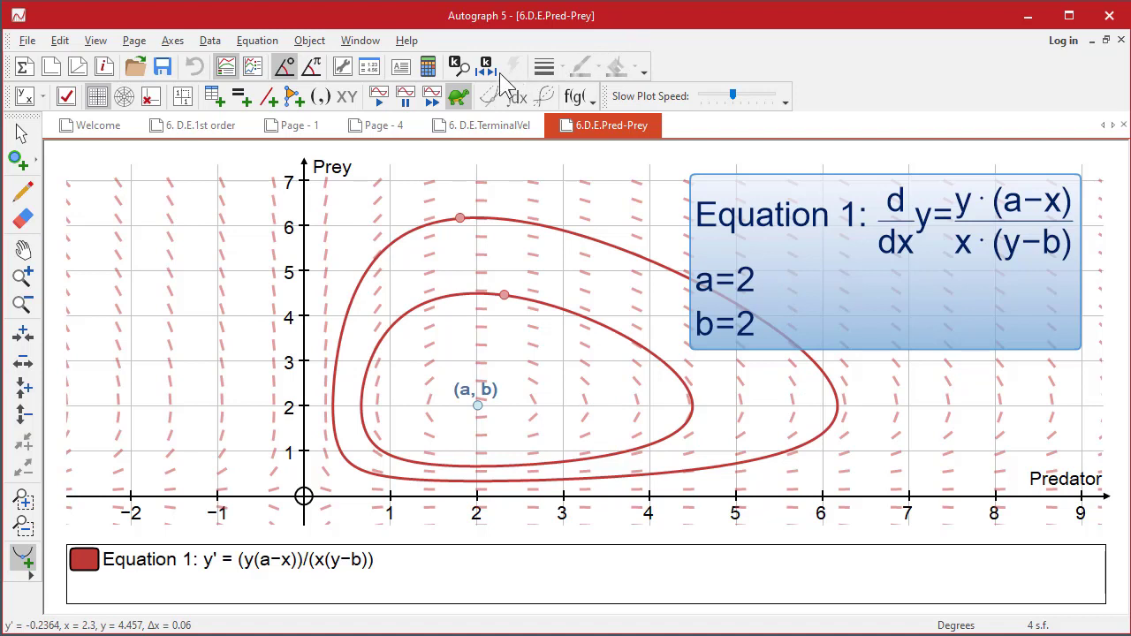
pyautogui.moveTo(358, 155); pyautogui.dragTo(481, 88)
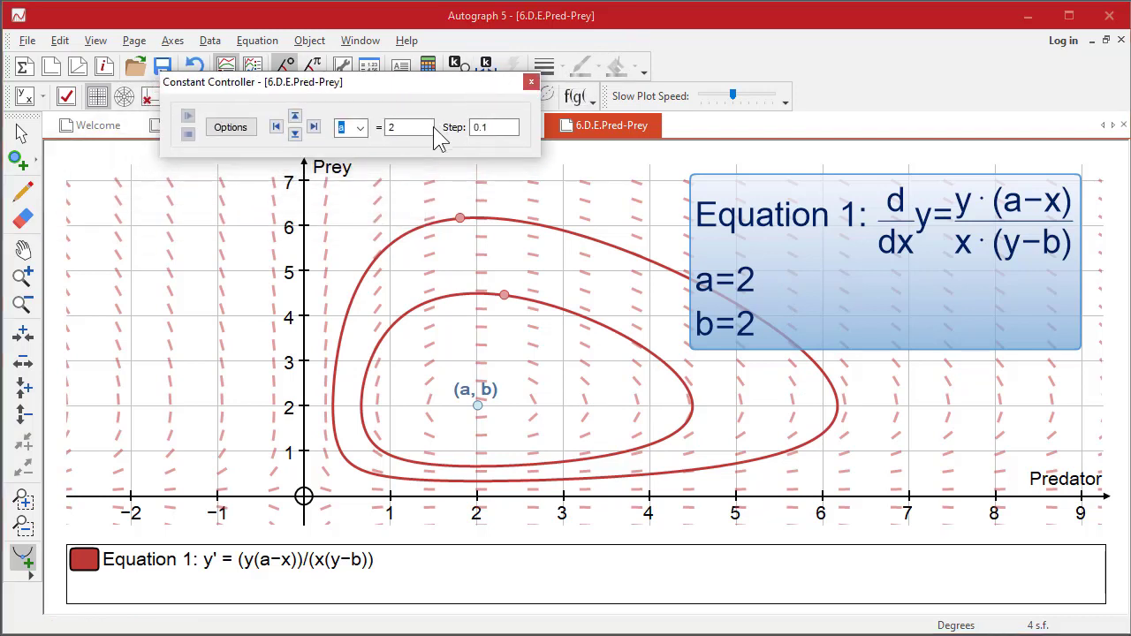
pyautogui.press('Up')
pyautogui.press('Up')
pyautogui.press('Up')
pyautogui.press('Up')
pyautogui.press('Up')
pyautogui.press('Up')
pyautogui.press('Up')
pyautogui.press('Up')
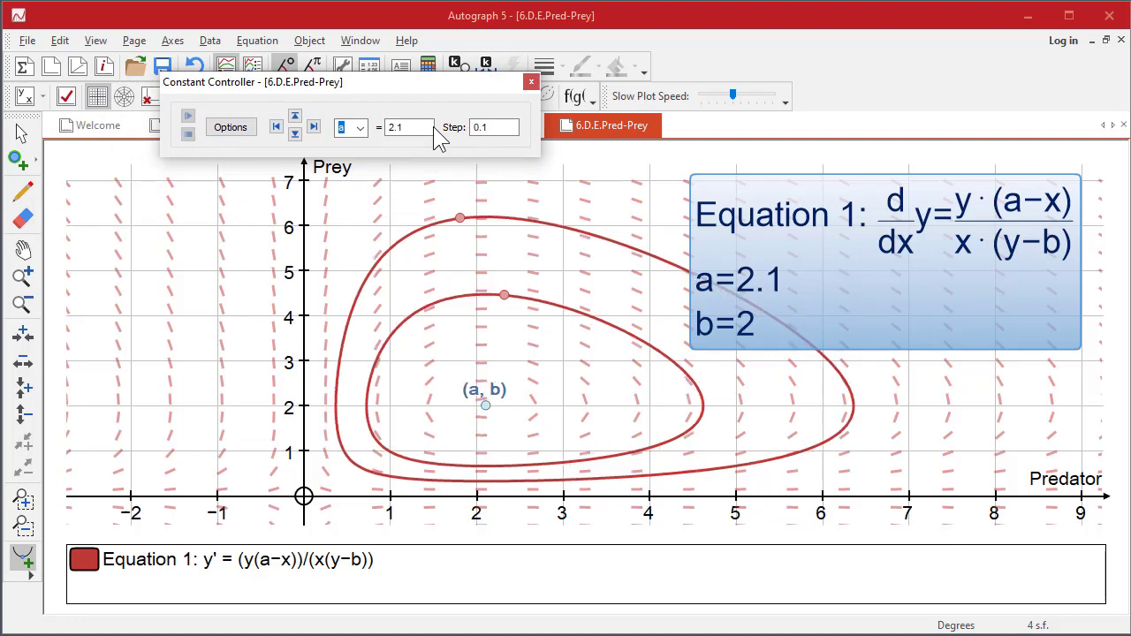
pyautogui.press('Up')
pyautogui.press('Up')
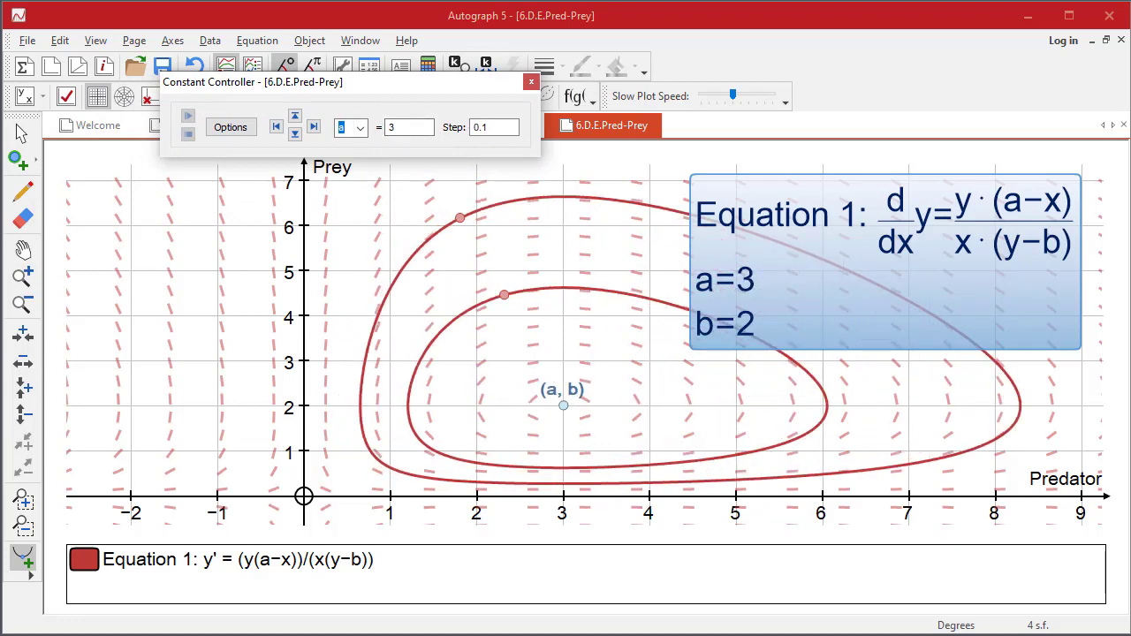
pyautogui.press('Escape')
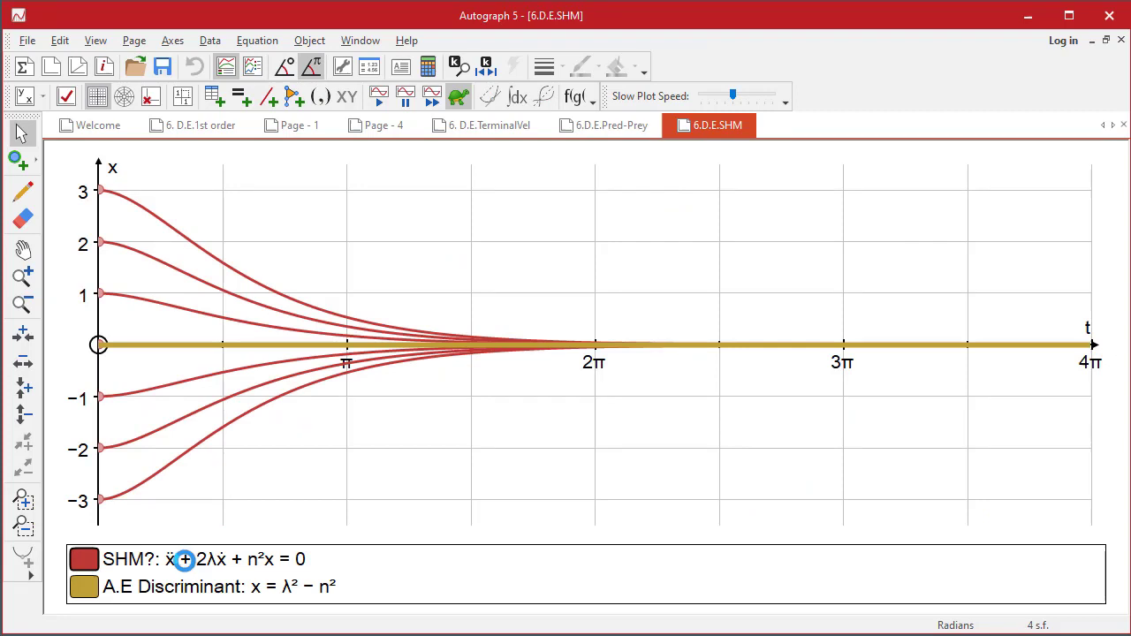
pyautogui.doubleClick(184, 559)
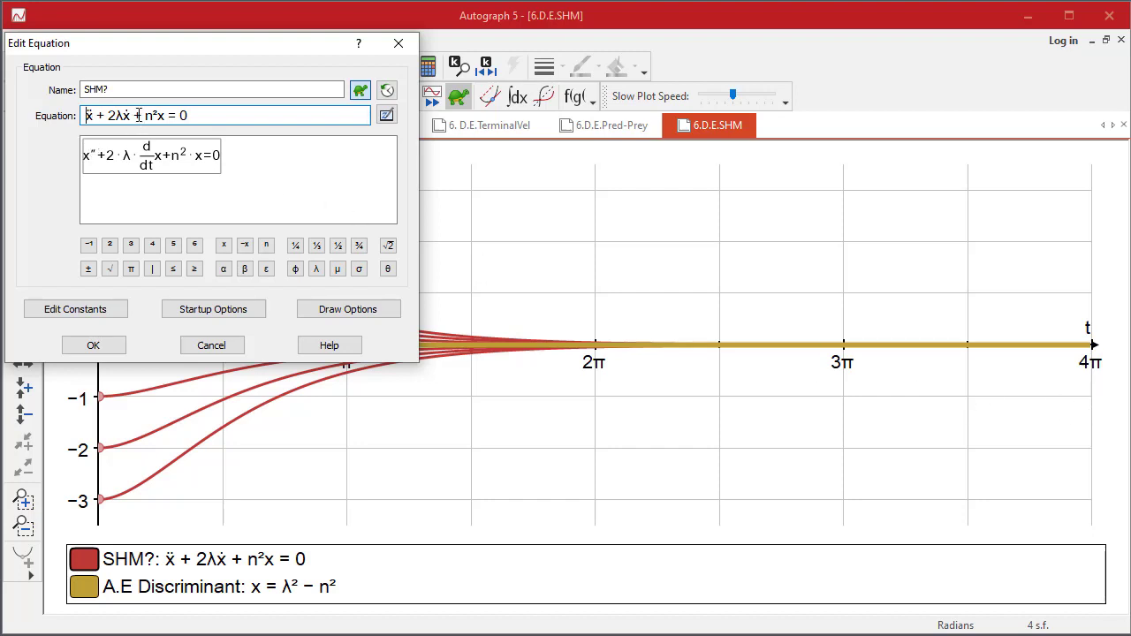
pyautogui.click(80, 351)
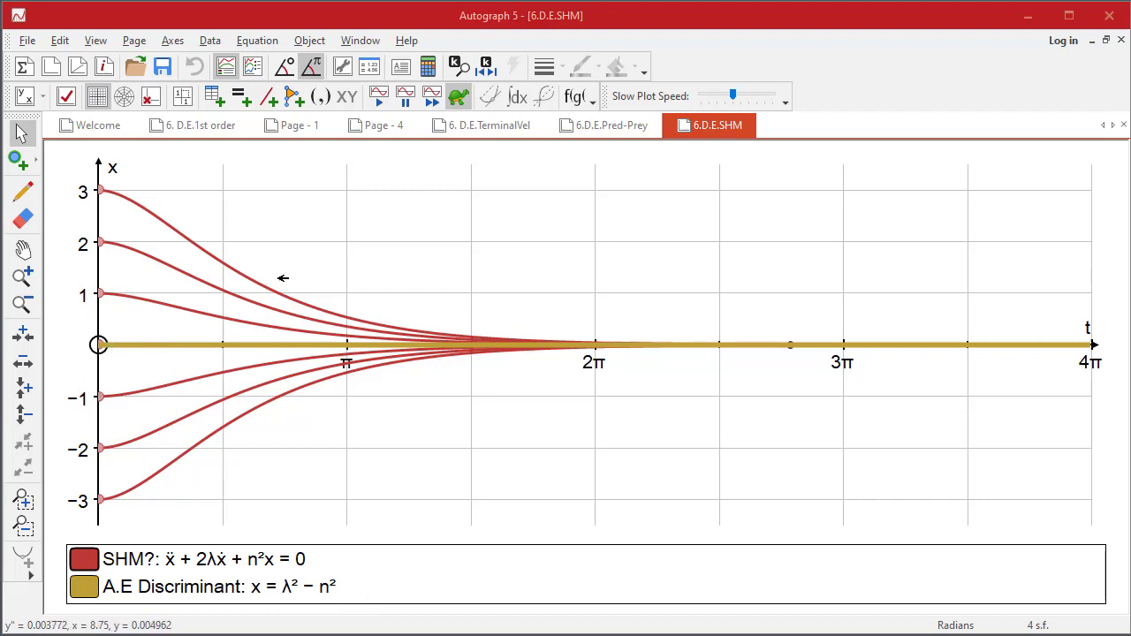
# Step: Open the λ constant controller and raise λ from 1 to 1.7
pyautogui.click(485, 67)
pyautogui.moveTo(303, 156); pyautogui.dragTo(472, 171)
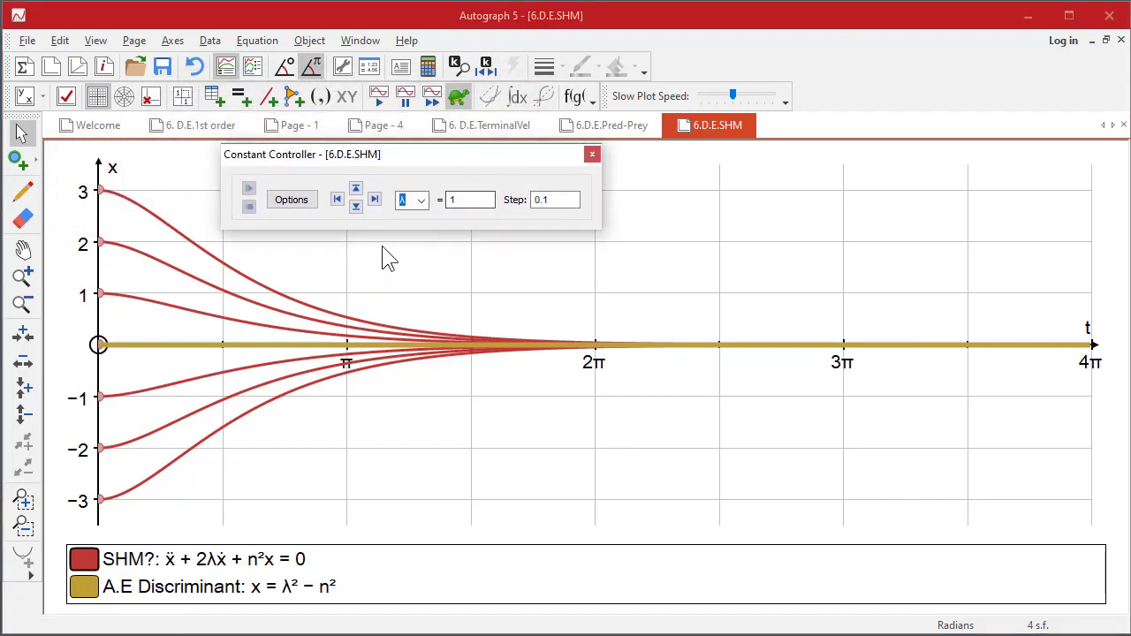
pyautogui.click(355, 188)
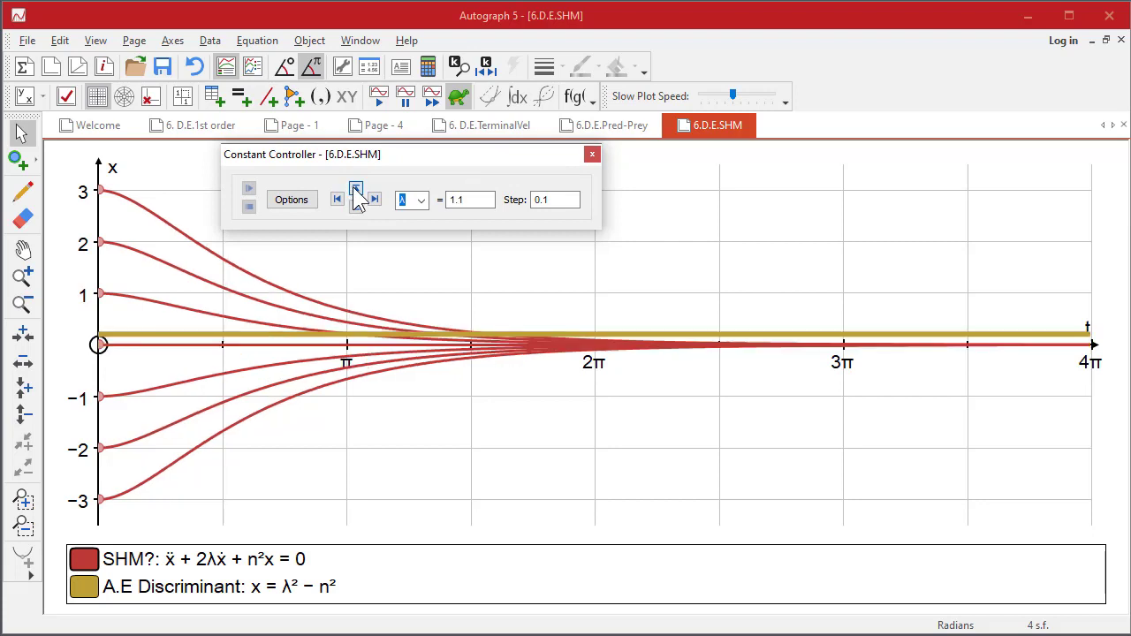
pyautogui.moveTo(355, 188); pyautogui.dragTo(355, 188)
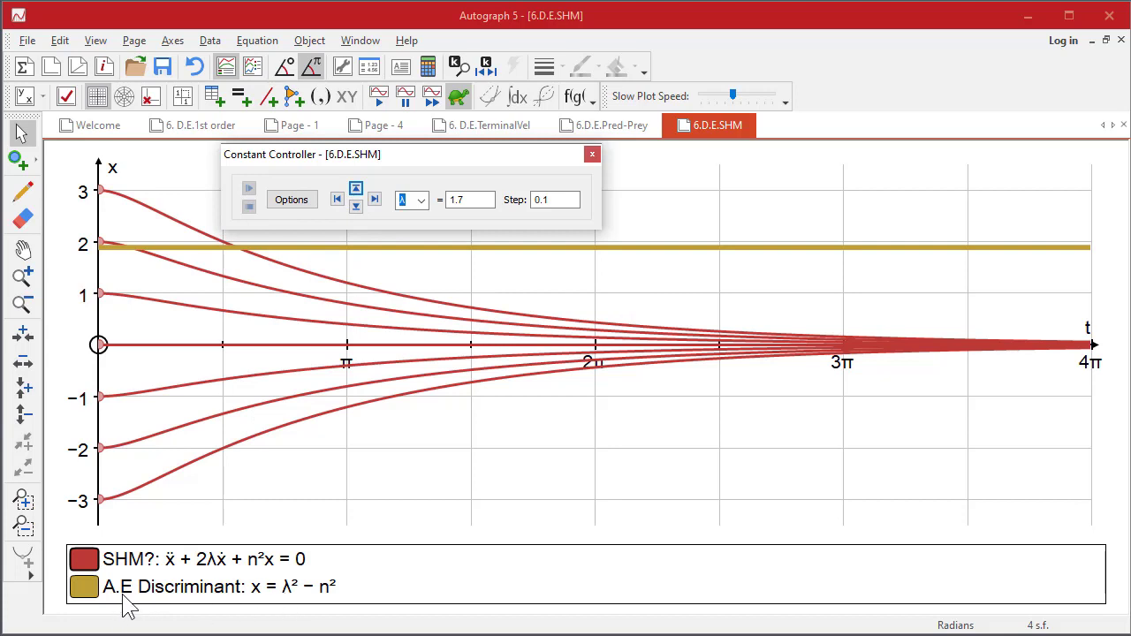
# Step: Step λ down from 1.7 to 0 so the SHM curves become undamped
pyautogui.click(355, 205)
pyautogui.click(355, 206)
pyautogui.click(355, 206)
pyautogui.click(355, 206)
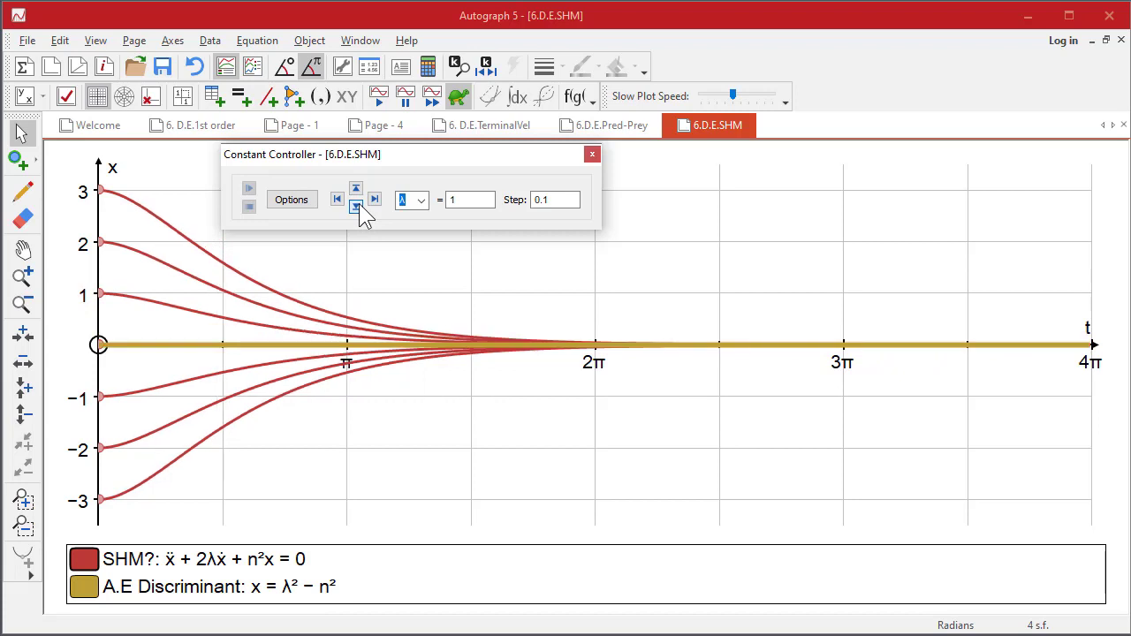
pyautogui.click(355, 206)
pyautogui.click(356, 206)
pyautogui.click(355, 206)
pyautogui.click(355, 206)
pyautogui.click(355, 206)
pyautogui.click(355, 206)
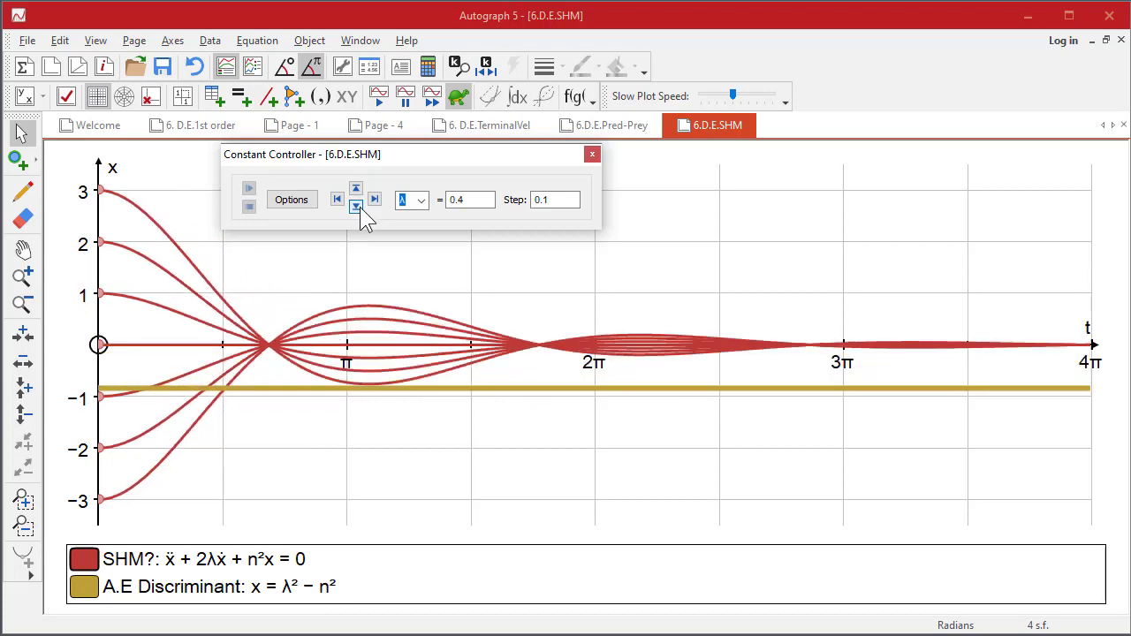
pyautogui.click(355, 206)
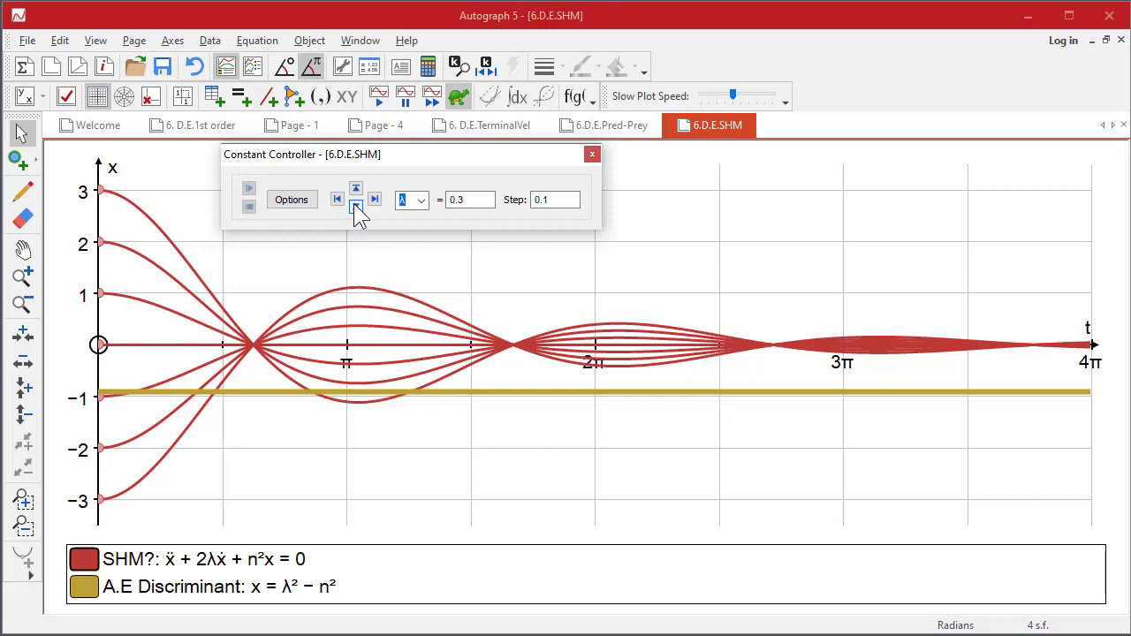
pyautogui.click(355, 206)
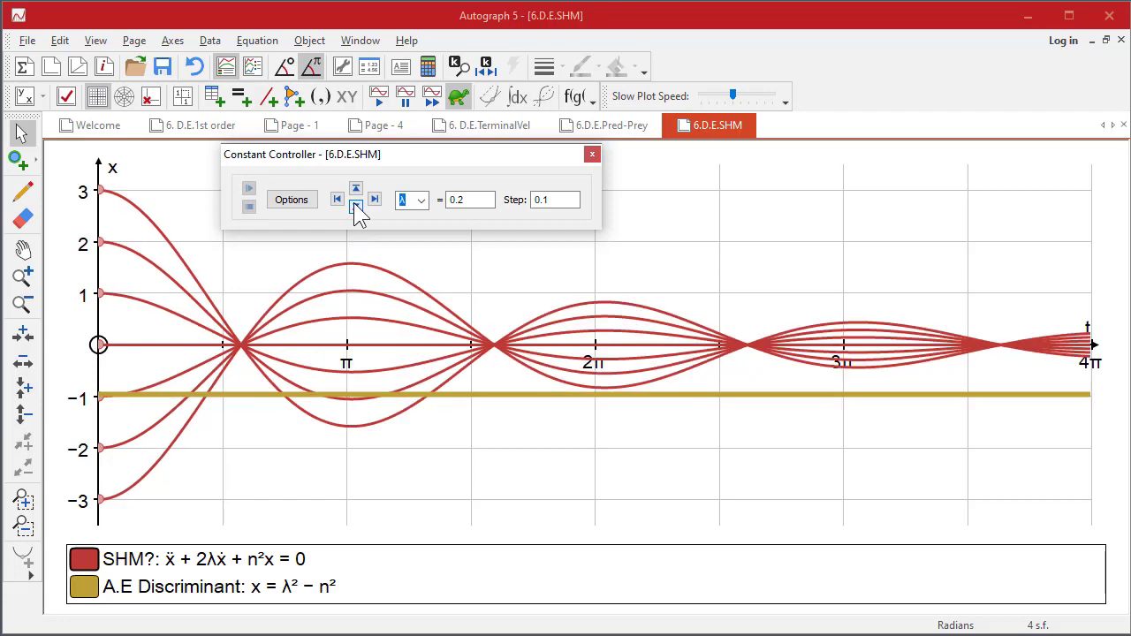
pyautogui.click(355, 206)
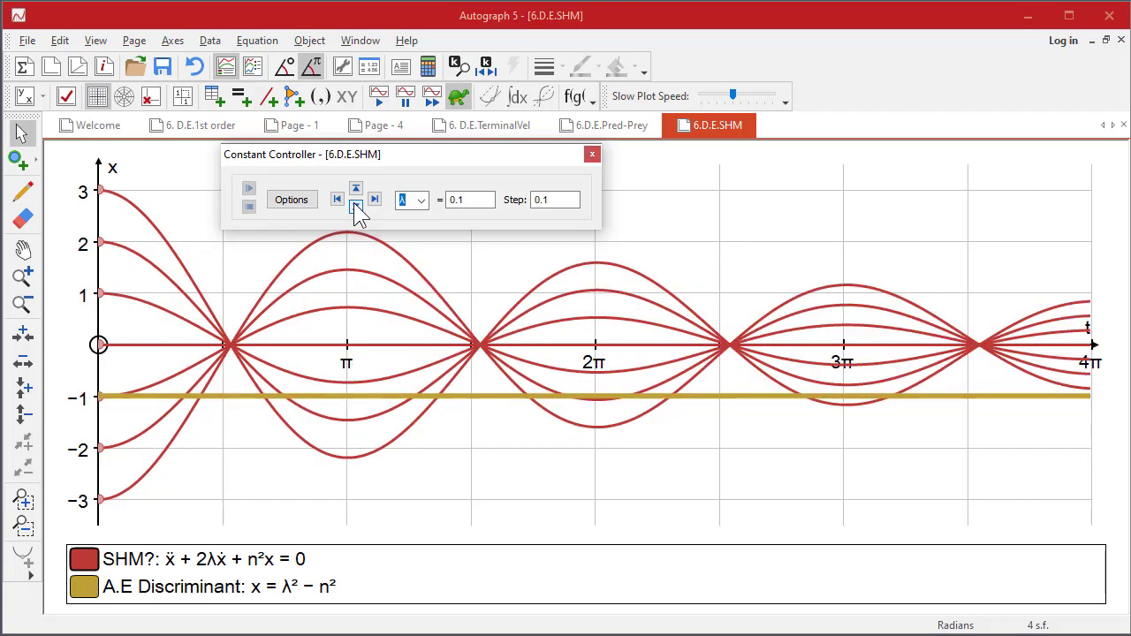
pyautogui.click(356, 206)
pyautogui.moveTo(380, 159); pyautogui.dragTo(369, 80)
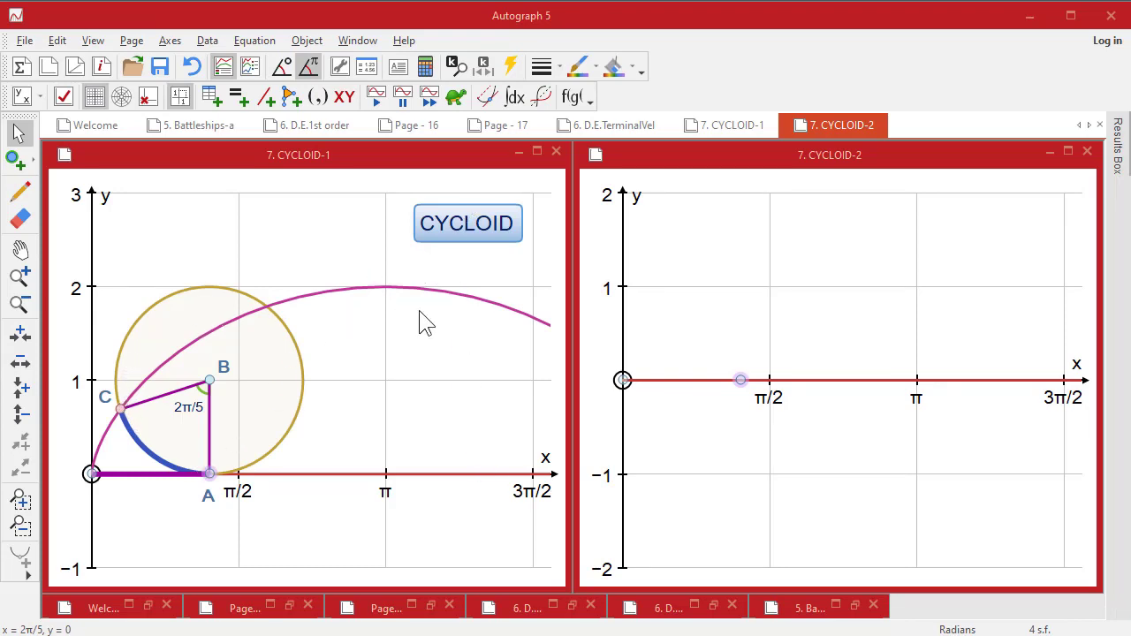
# Step: Slide point A on CYCLOID-1, then test-move the x-axis point on CYCLOID-2
pyautogui.moveTo(211, 474)
pyautogui.mouseDown()
pyautogui.moveTo(283, 474)
pyautogui.moveTo(210, 465)
pyautogui.mouseUp()
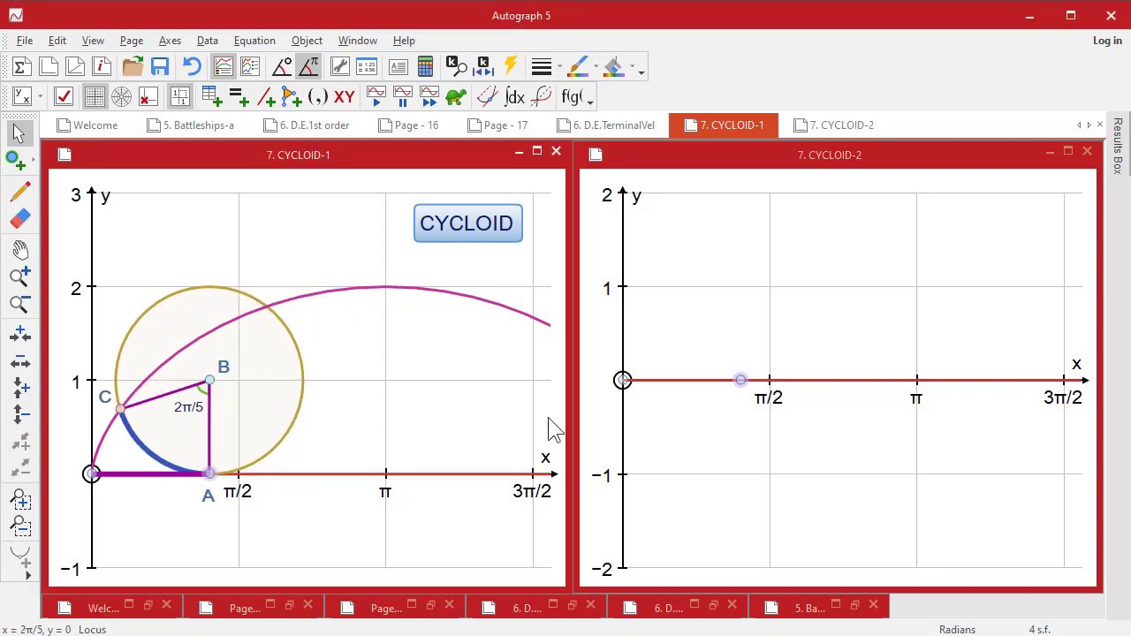
pyautogui.click(709, 418)
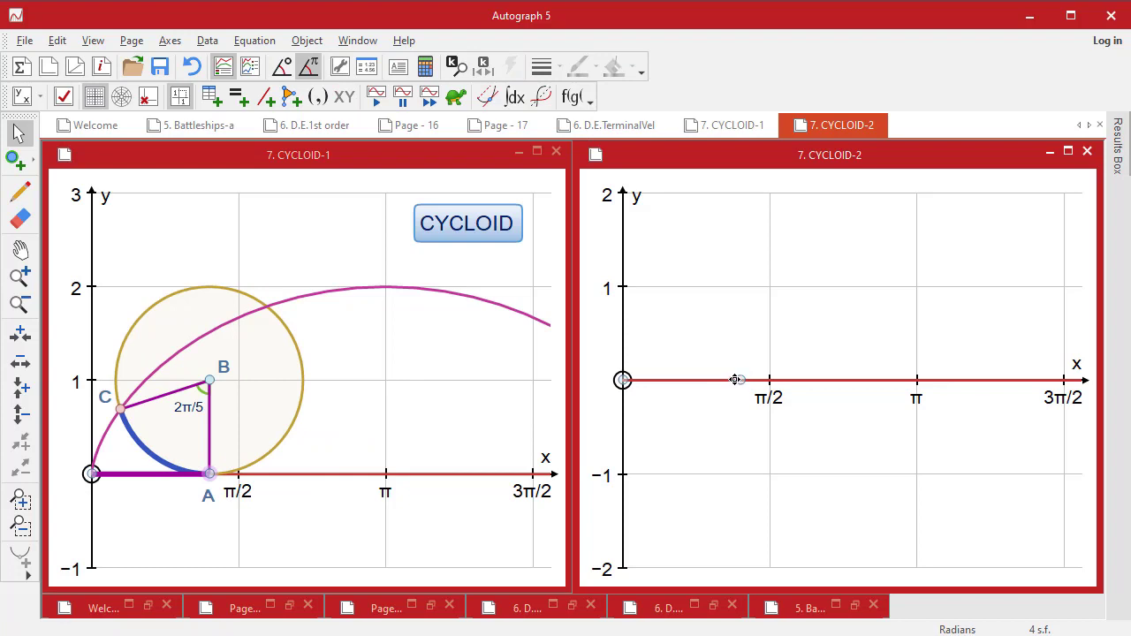
pyautogui.moveTo(734, 380)
pyautogui.mouseDown()
pyautogui.moveTo(706, 380)
pyautogui.moveTo(734, 380)
pyautogui.mouseUp()
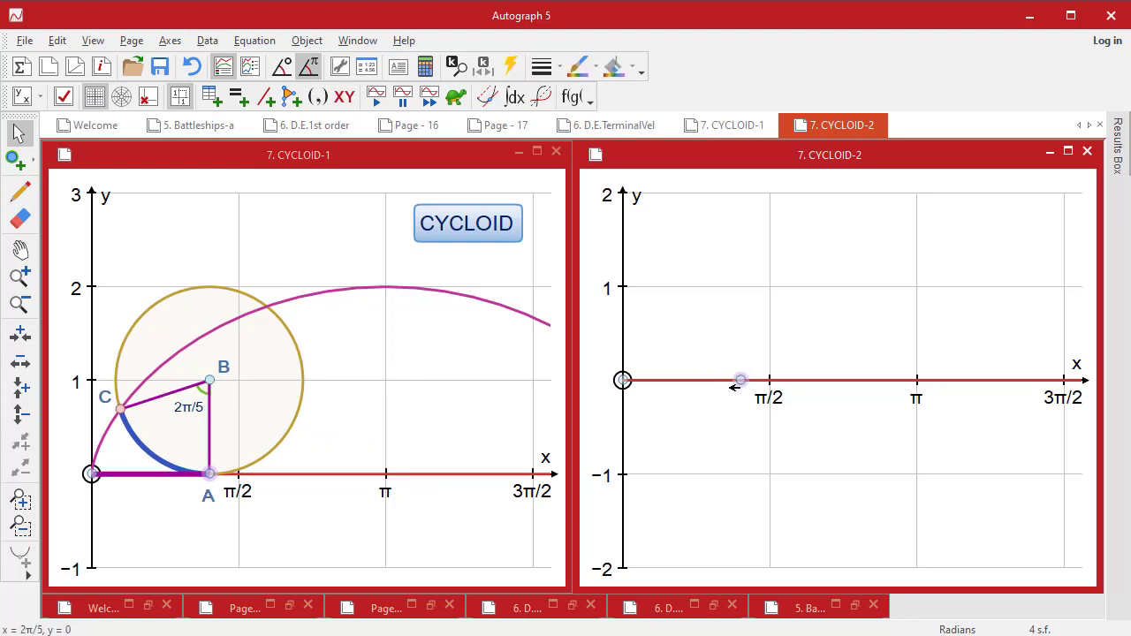
# Step: Define attribute constant φ equal to the axis point's x-coordinate B:x, then slide the point
pyautogui.click(454, 69)
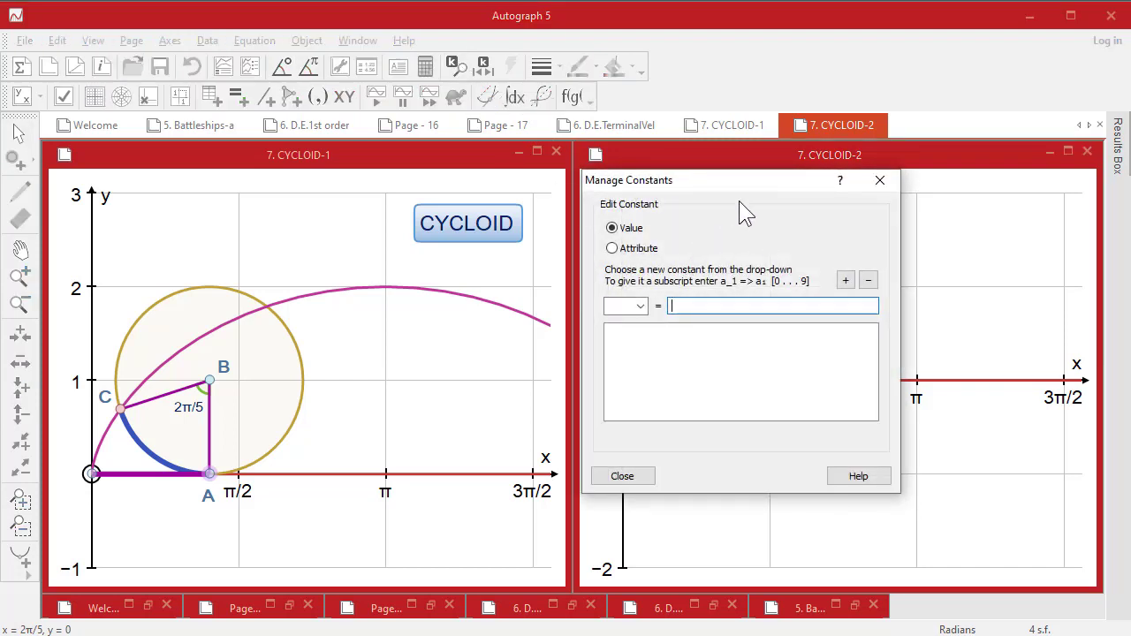
pyautogui.moveTo(743, 186); pyautogui.dragTo(370, 176)
pyautogui.click(267, 297)
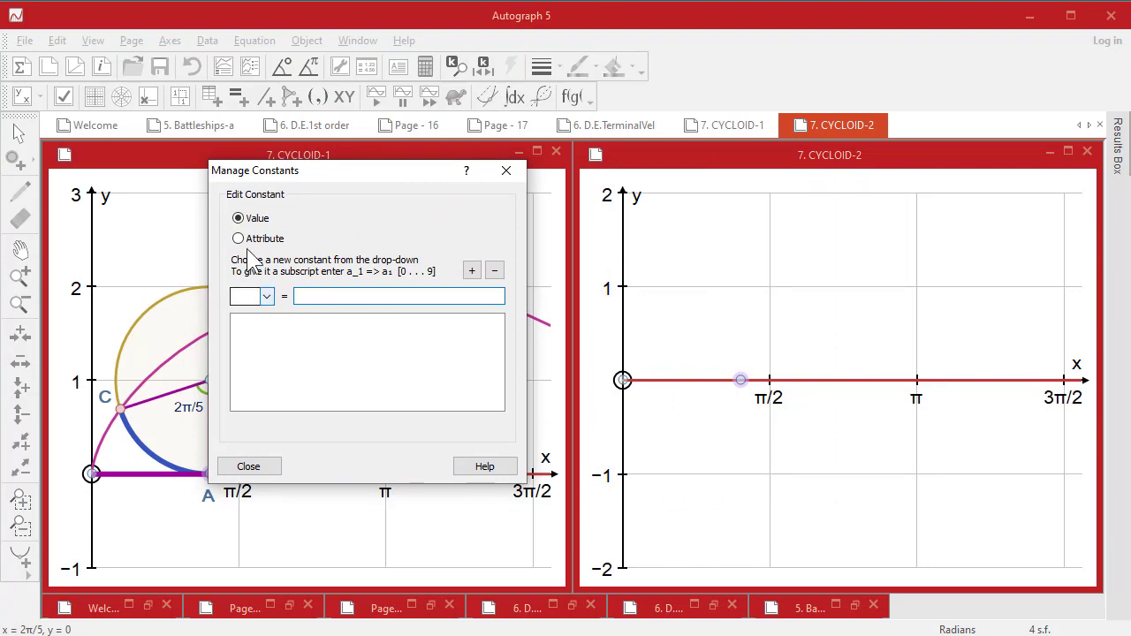
pyautogui.click(239, 240)
pyautogui.click(266, 297)
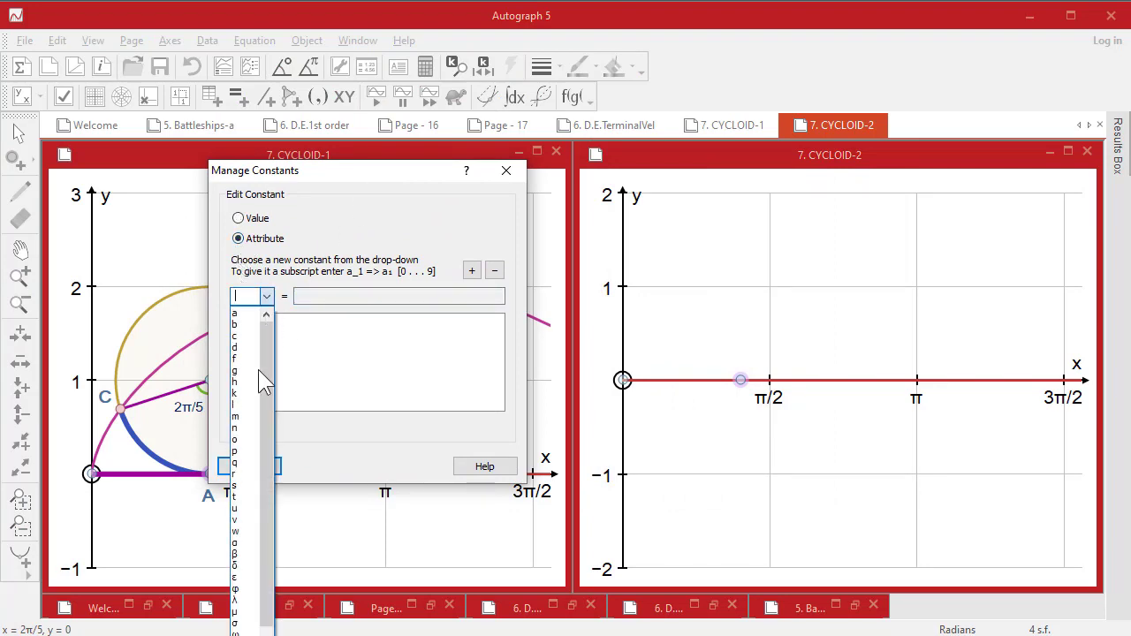
pyautogui.scroll(-2, 270, 598)
pyautogui.click(243, 584)
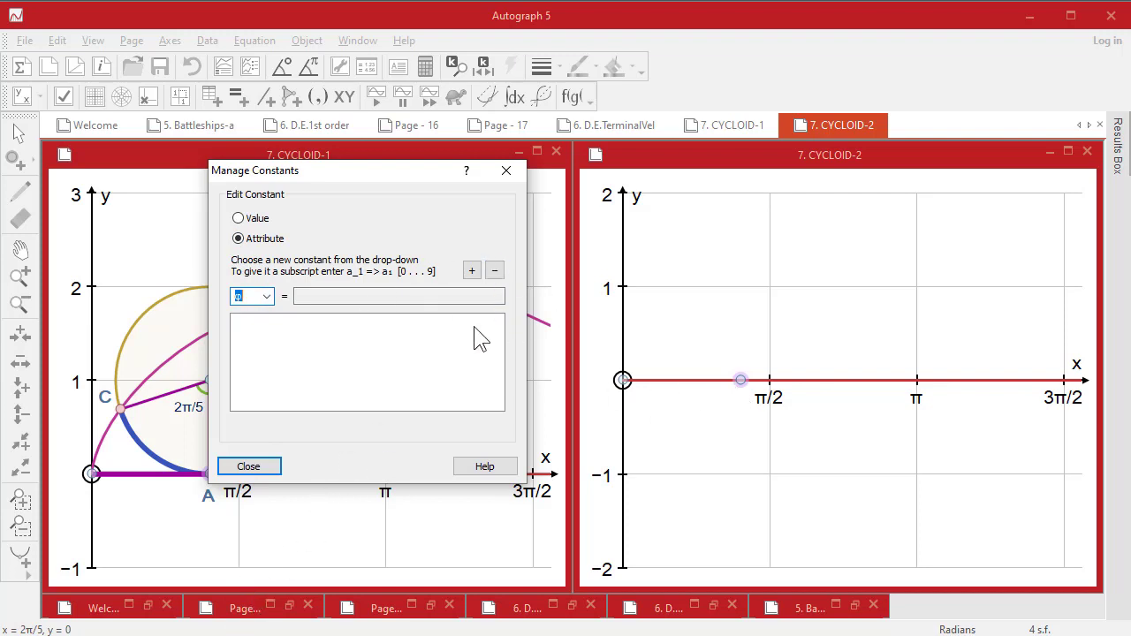
pyautogui.click(742, 381)
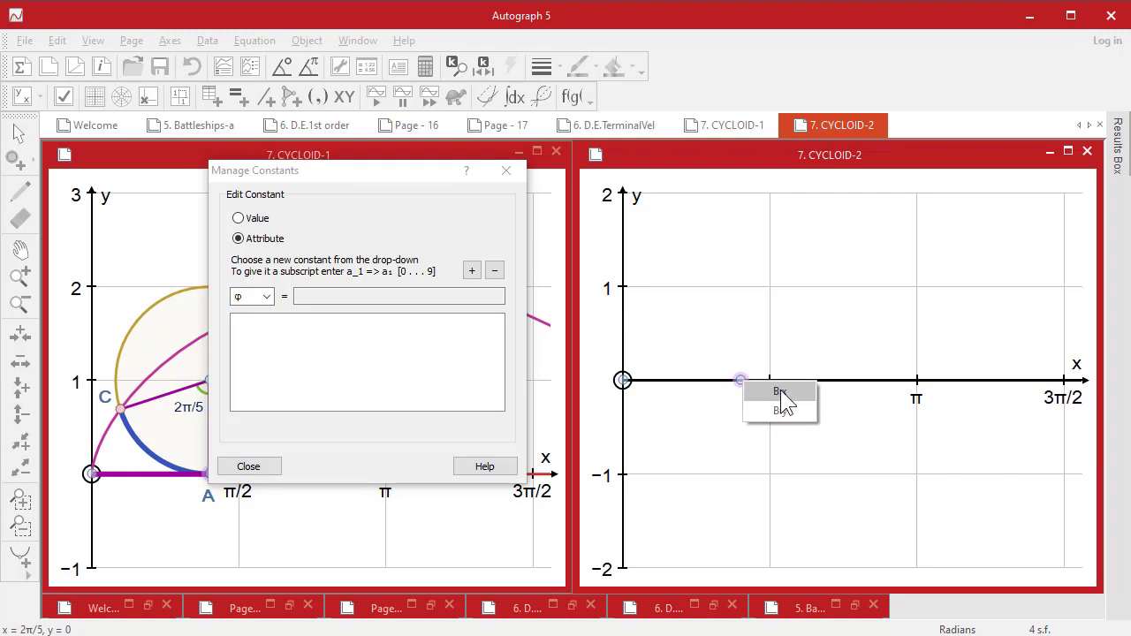
pyautogui.click(780, 390)
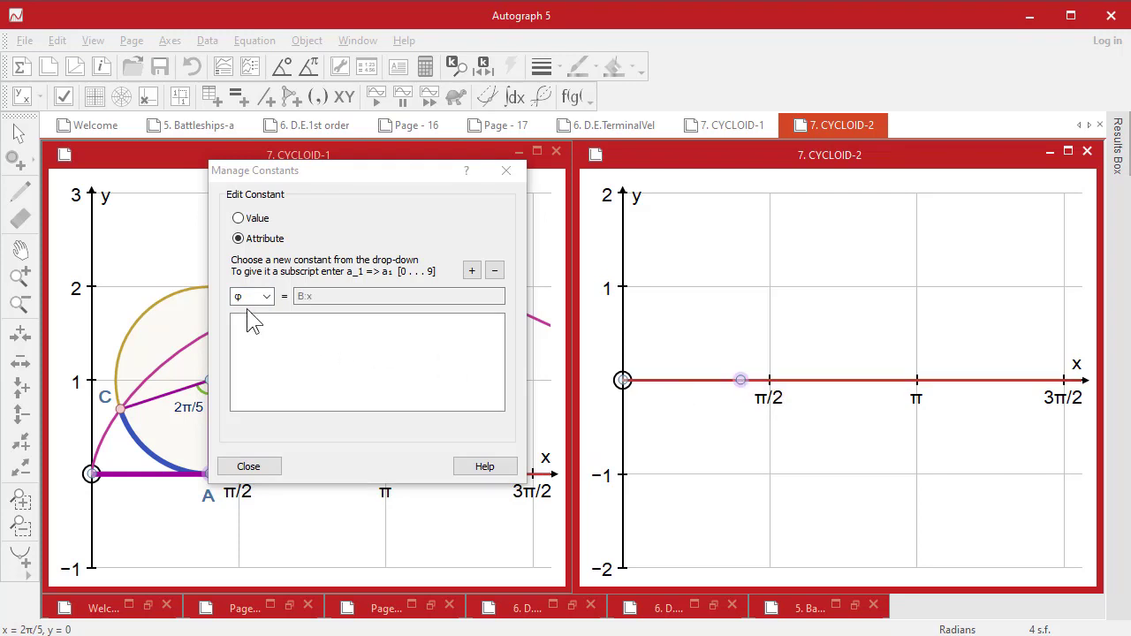
pyautogui.click(471, 271)
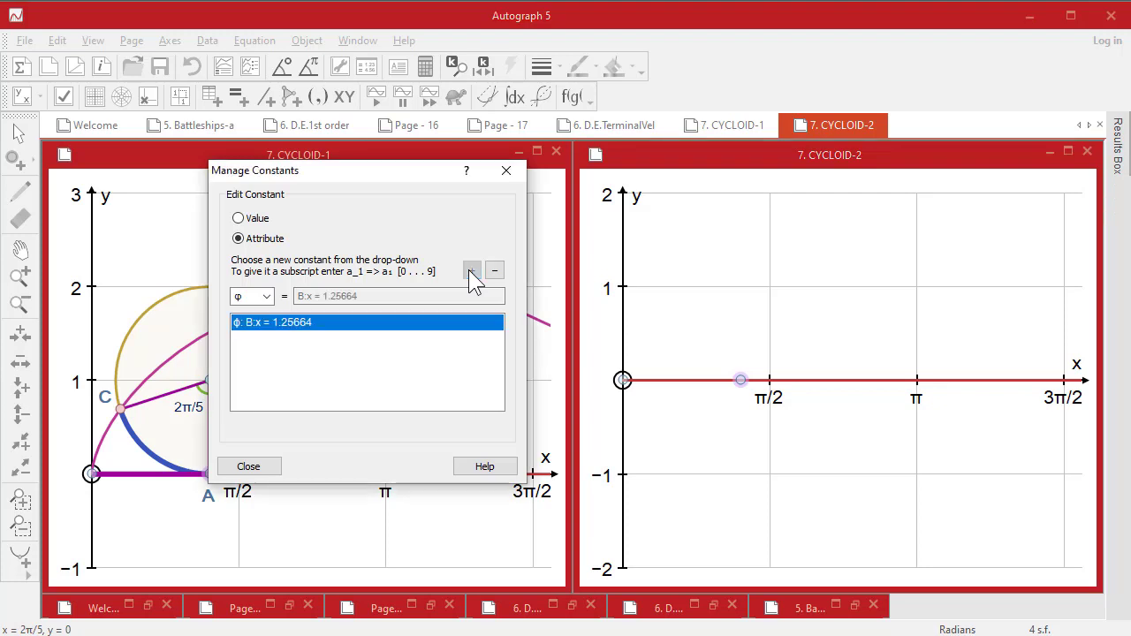
pyautogui.click(252, 468)
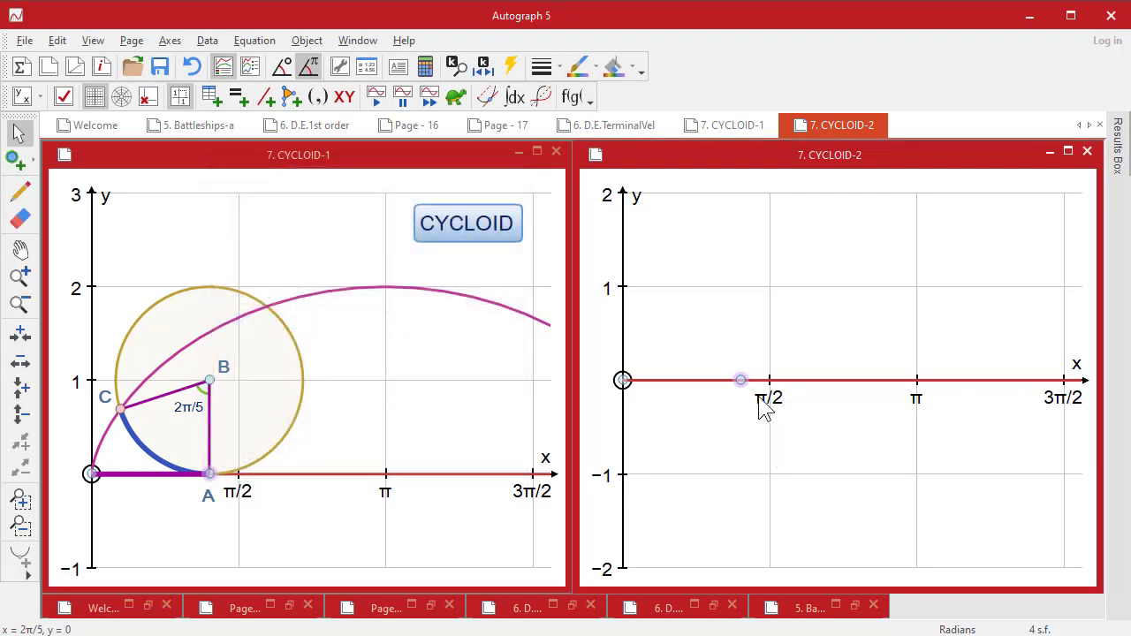
pyautogui.moveTo(741, 379)
pyautogui.mouseDown()
pyautogui.moveTo(873, 372)
pyautogui.moveTo(710, 375)
pyautogui.moveTo(777, 369)
pyautogui.moveTo(735, 381)
pyautogui.mouseUp()
# Step: Start a new point by coordinates from the empty graph area's menu
pyautogui.rightClick(786, 272)
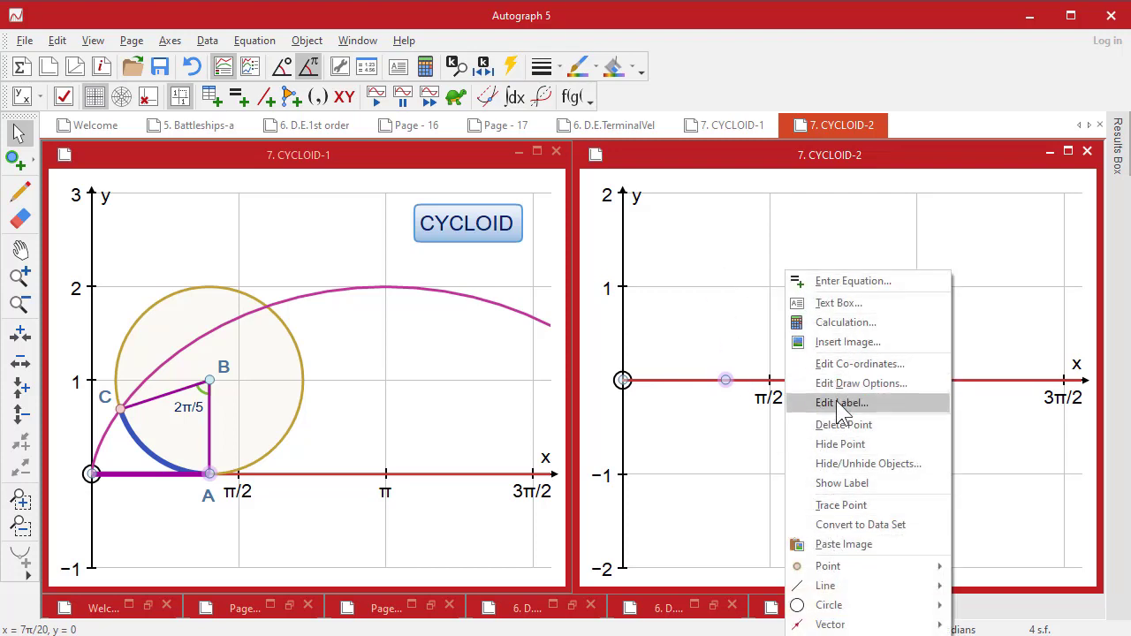
pyautogui.click(713, 405)
pyautogui.rightClick(801, 233)
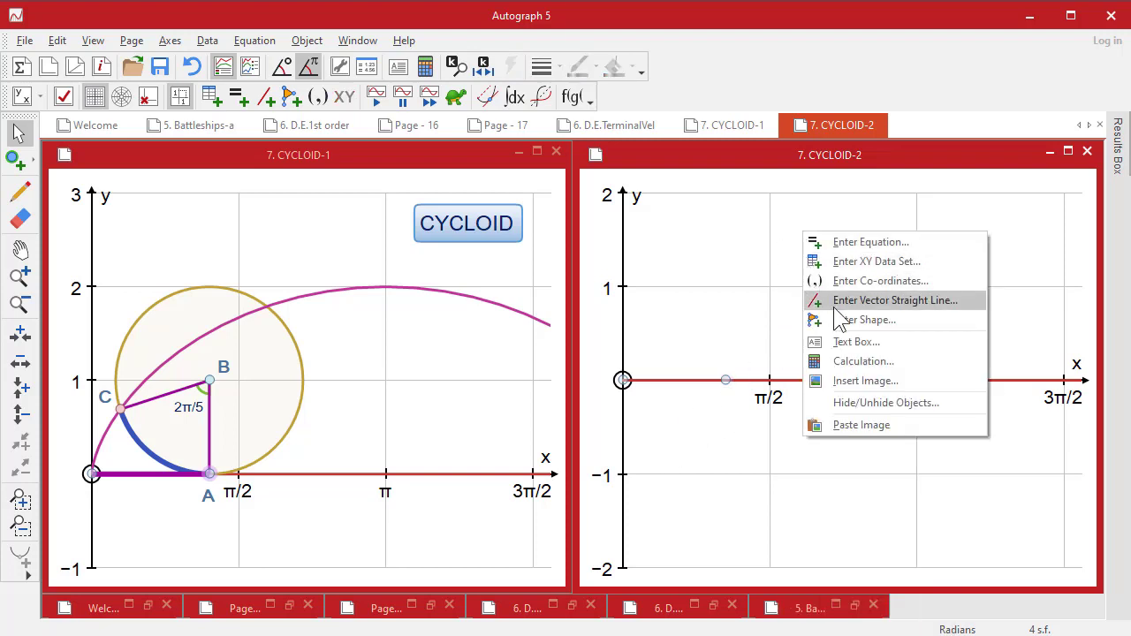
pyautogui.click(853, 283)
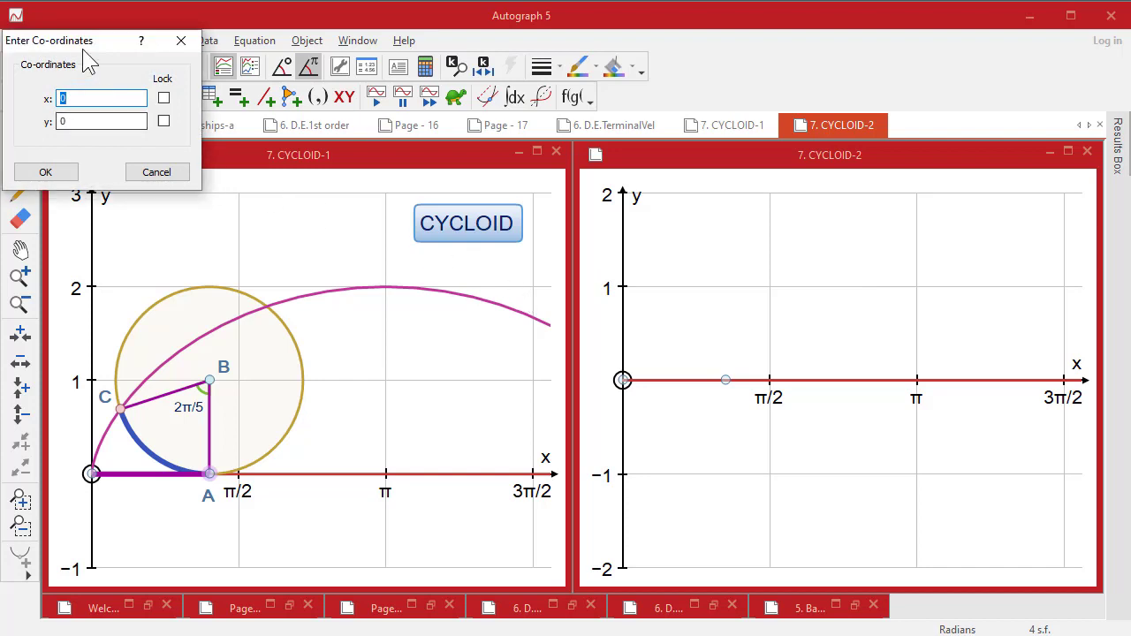
pyautogui.moveTo(89, 42); pyautogui.dragTo(384, 260)
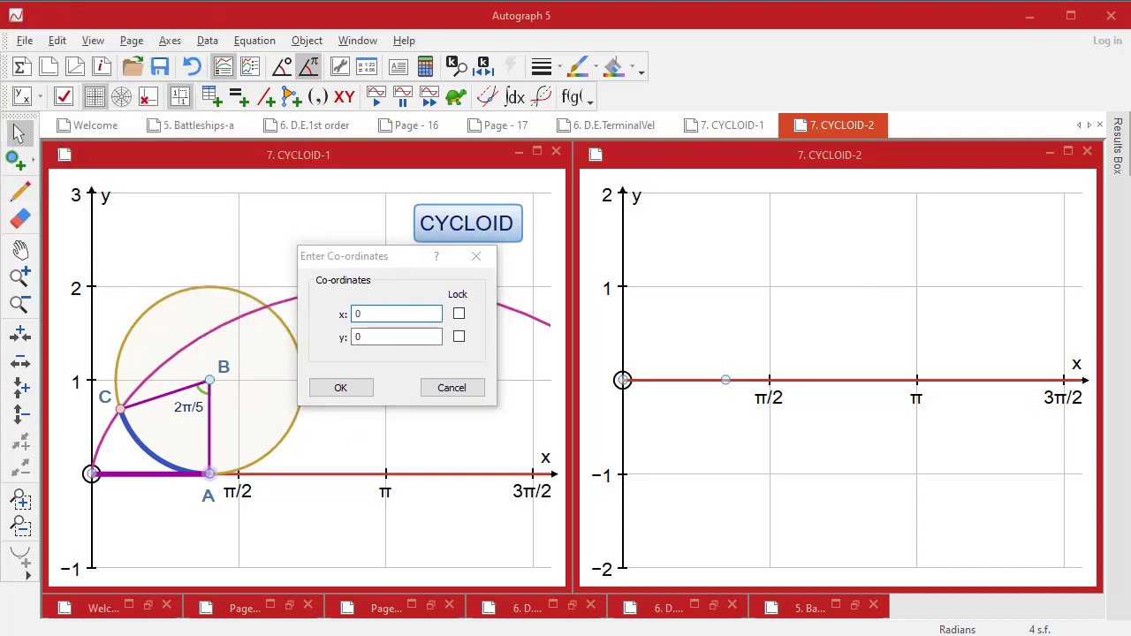
# Step: Enter x = φ from the on-screen Greek keys and y = 1 to create the point
pyautogui.click(964, 172)
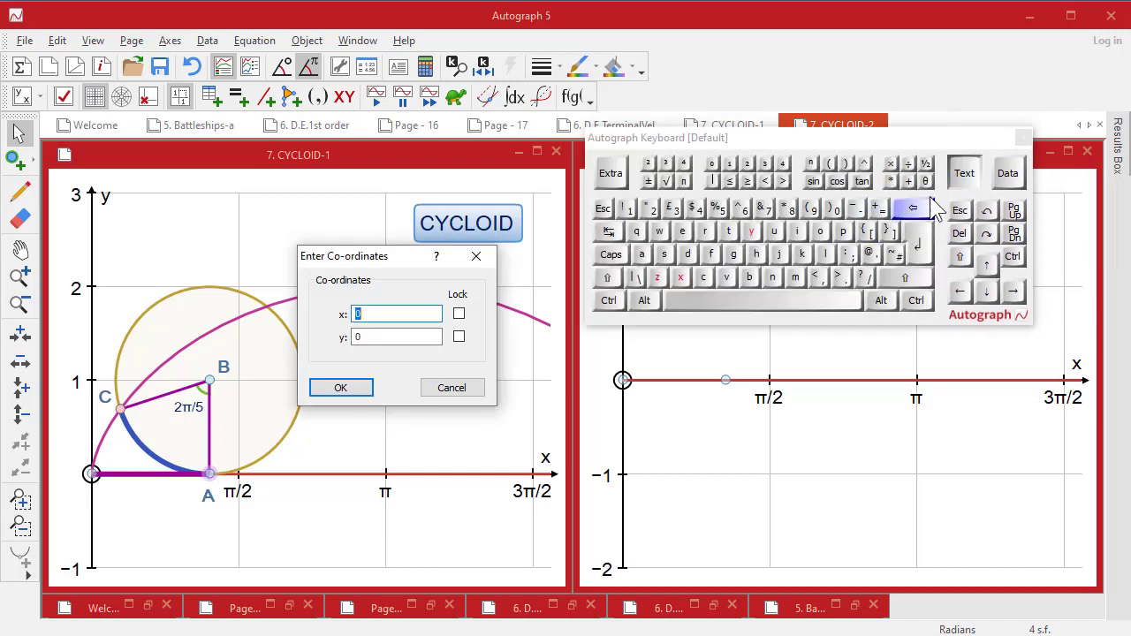
pyautogui.click(611, 174)
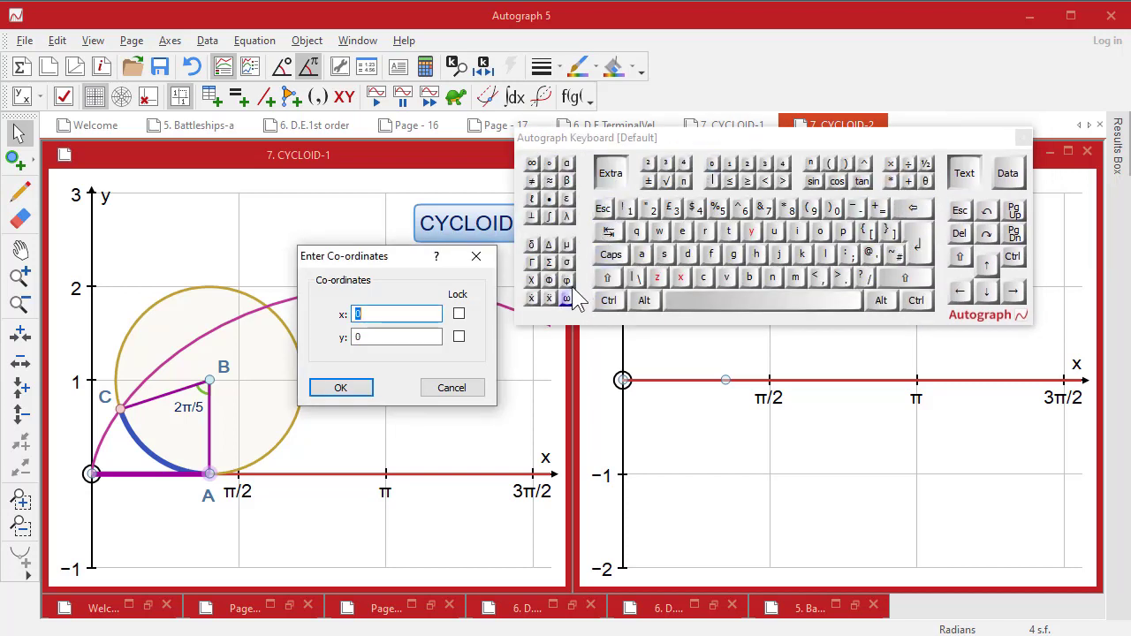
pyautogui.click(566, 279)
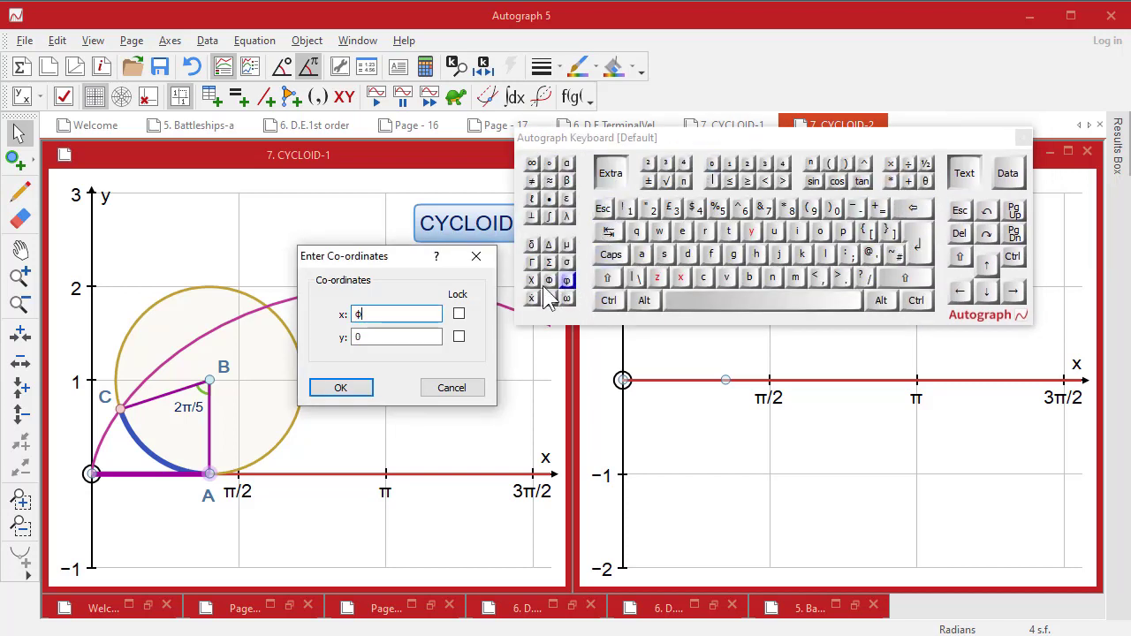
pyautogui.click(964, 174)
pyautogui.click(1016, 139)
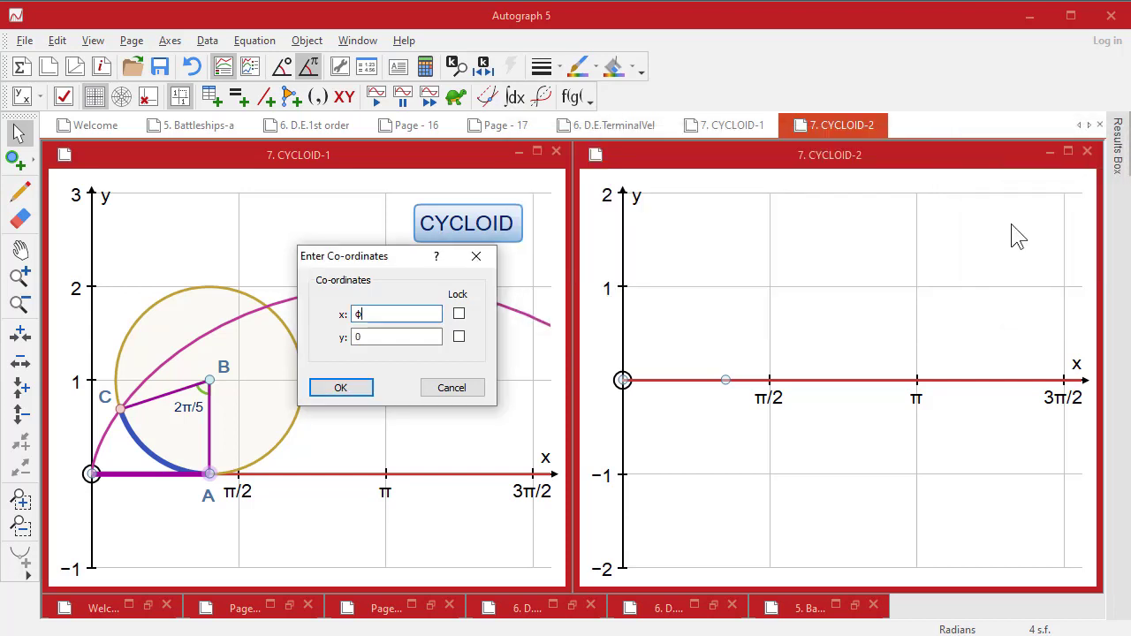
pyautogui.press('Tab')
pyautogui.write('1')
pyautogui.click(346, 391)
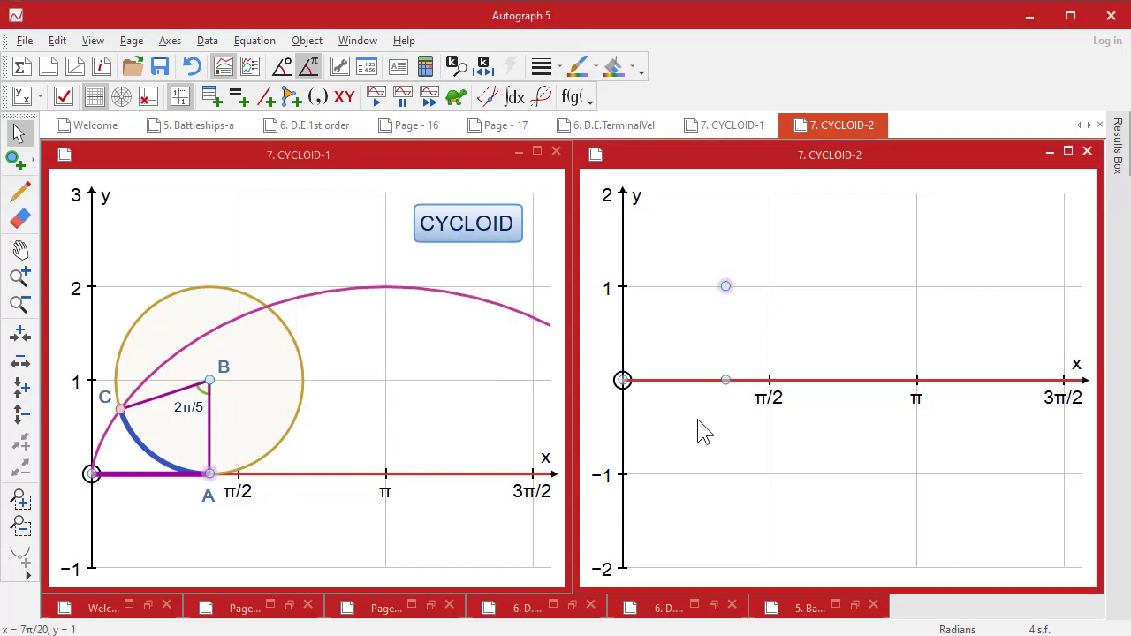
# Step: Confirm the new point follows the axis point, then select both points
pyautogui.moveTo(726, 384)
pyautogui.mouseDown()
pyautogui.moveTo(664, 384)
pyautogui.moveTo(739, 384)
pyautogui.mouseUp()
pyautogui.click(740, 403)
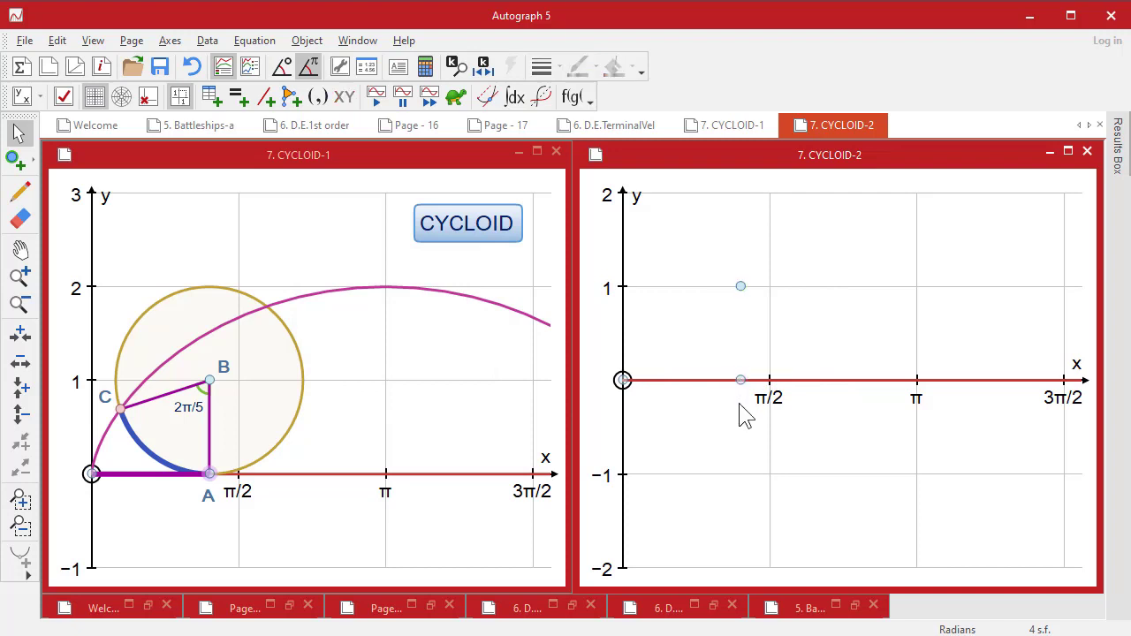
pyautogui.click(738, 286)
pyautogui.keyDown('shift'); pyautogui.click(738, 381); pyautogui.keyUp('shift')
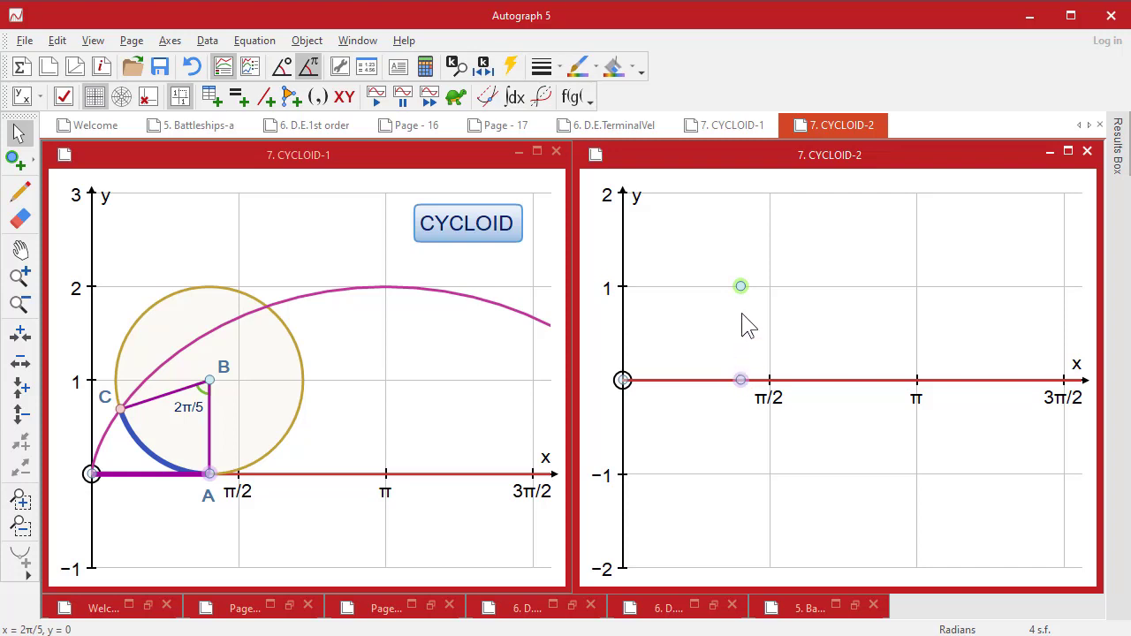
# Step: Draw a Centre-and-Point circle centred at (φ, 1) through the axis point, then select the bottom point
pyautogui.rightClick(817, 208)
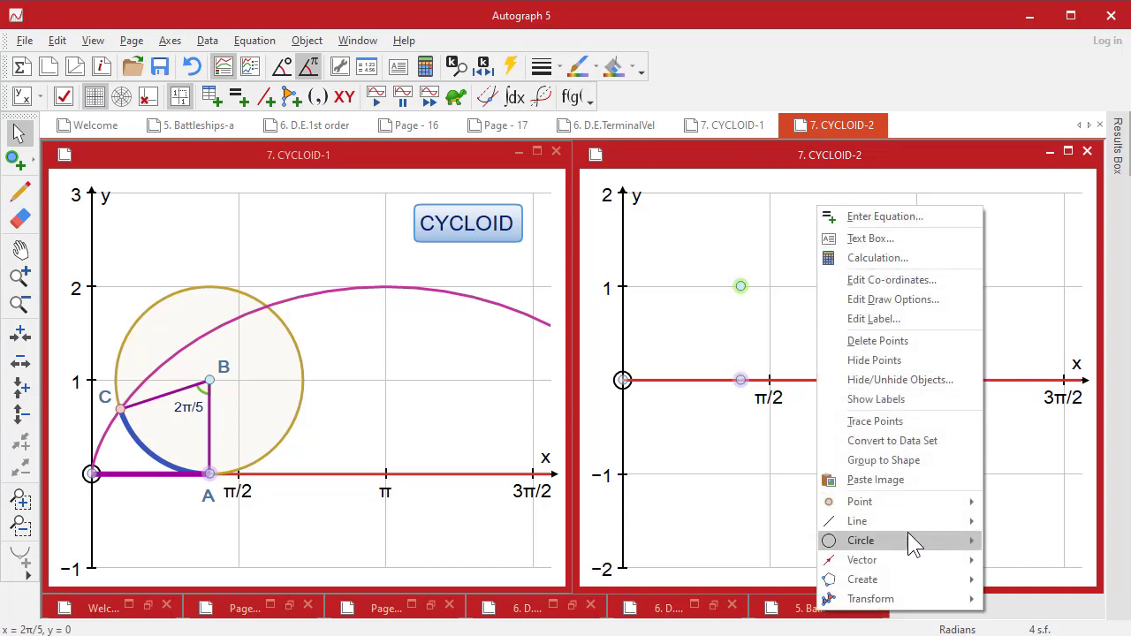
pyautogui.moveTo(908, 541)
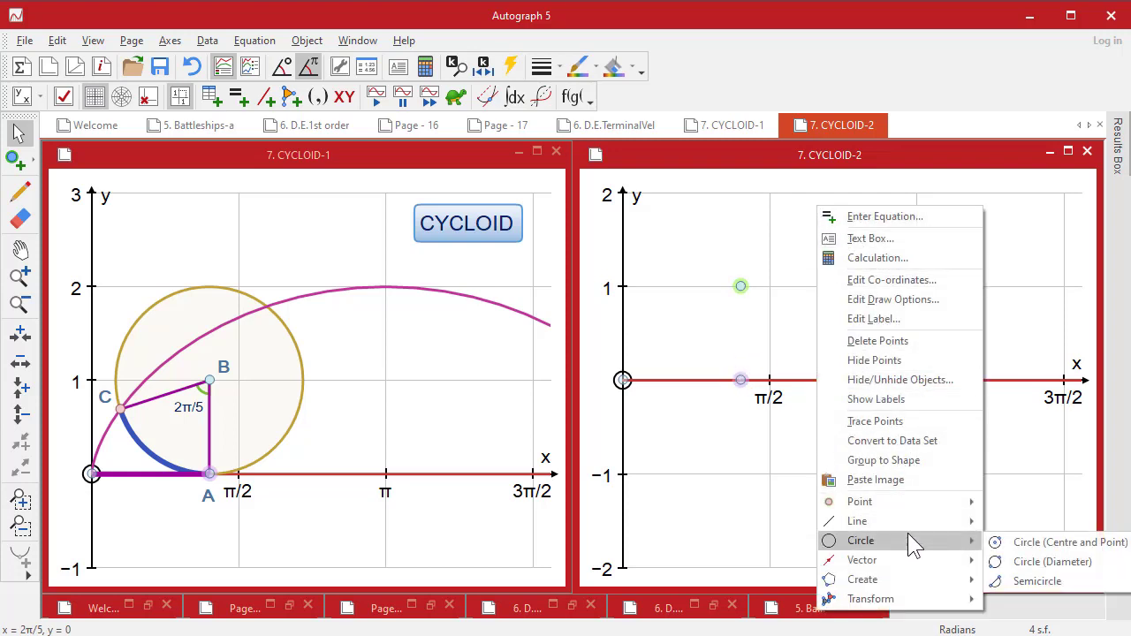
pyautogui.click(1062, 542)
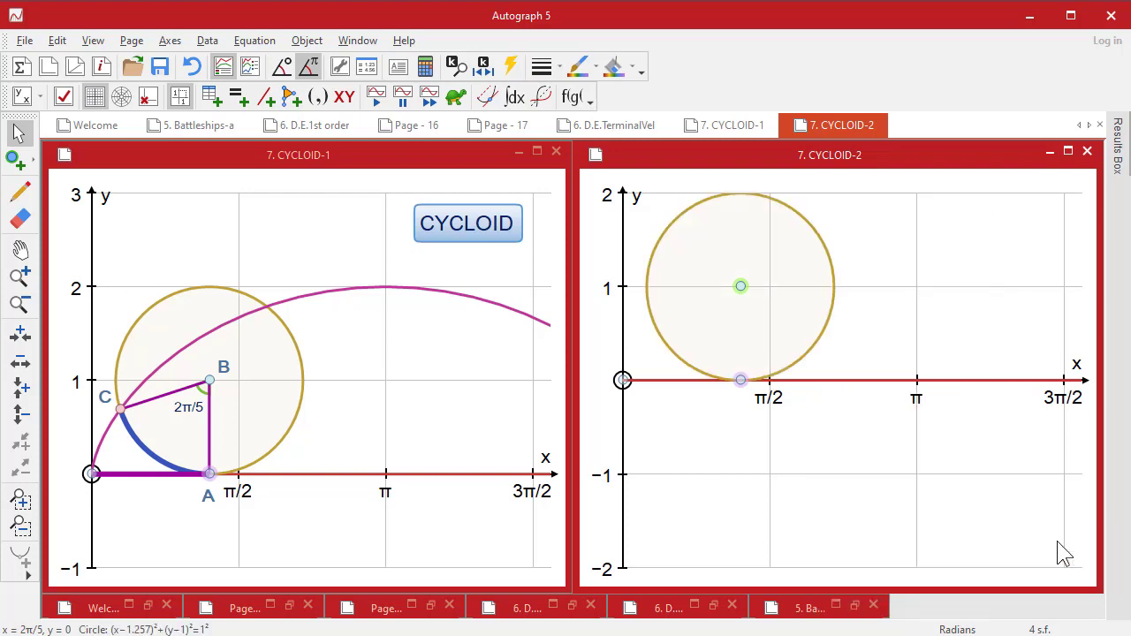
pyautogui.click(746, 442)
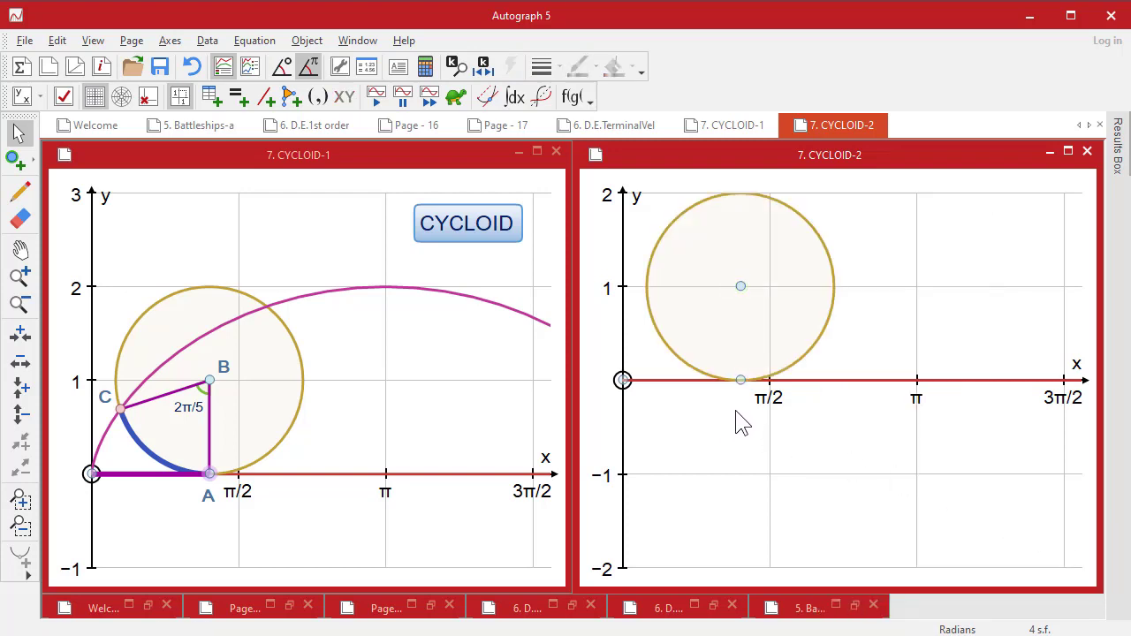
pyautogui.click(741, 379)
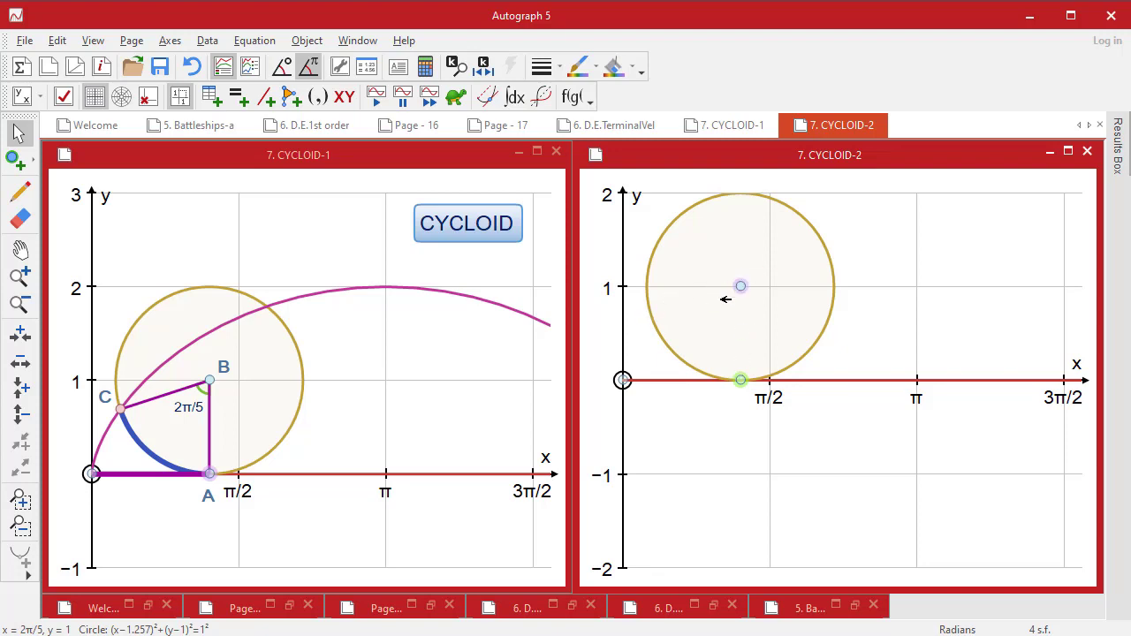
# Step: Measure the circle's turning angle, renaming it from π/2 to ϕ
pyautogui.rightClick(840, 214)
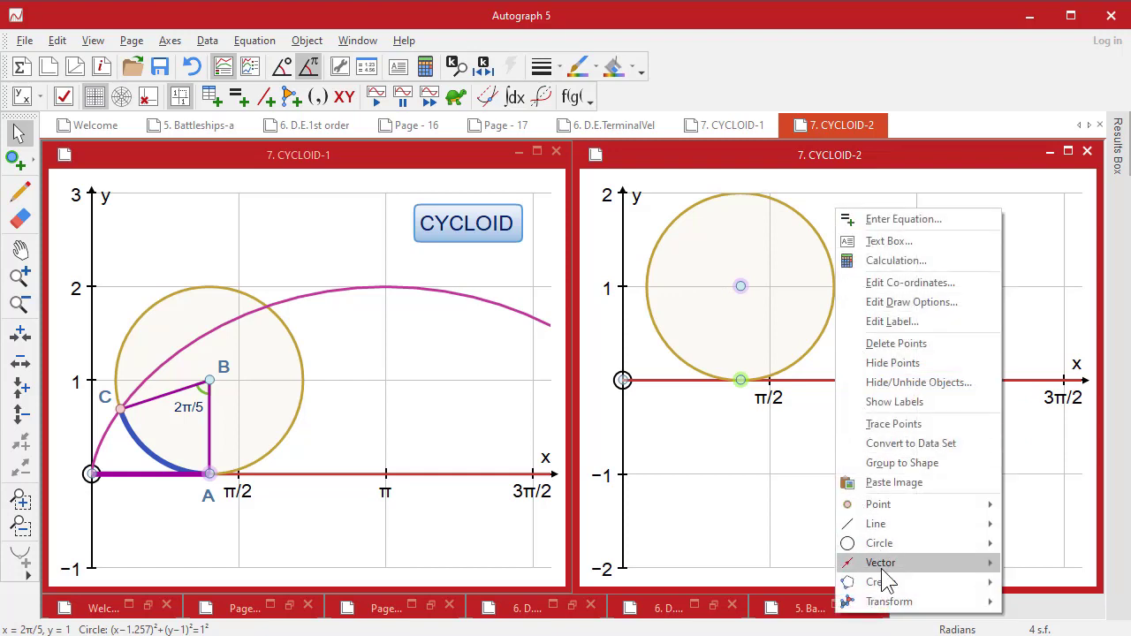
pyautogui.moveTo(888, 585)
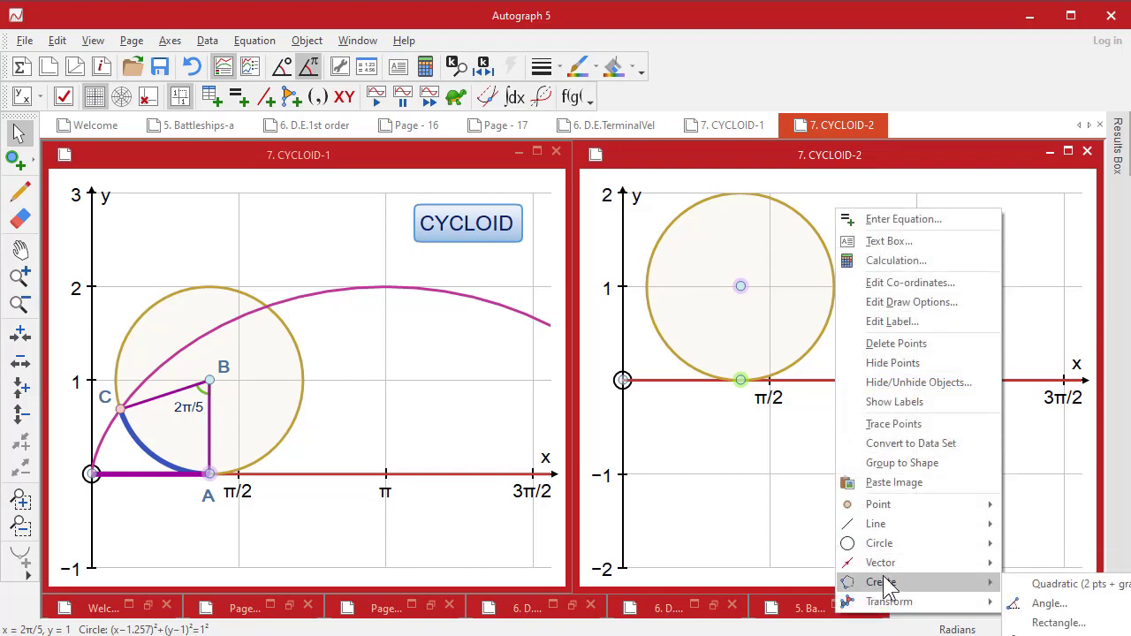
pyautogui.click(1047, 605)
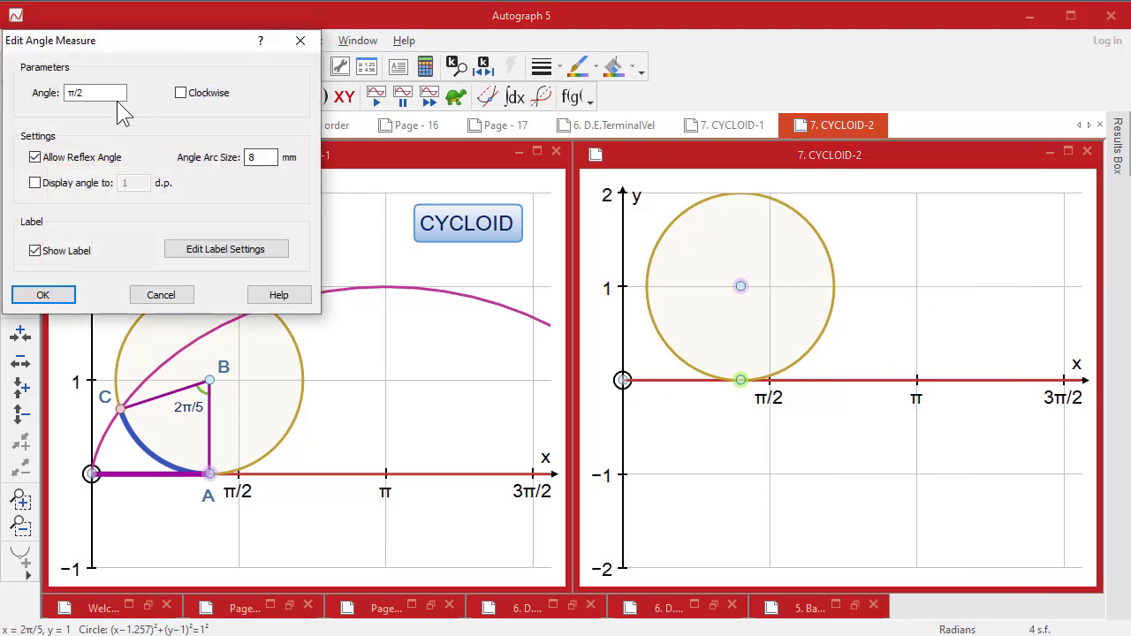
pyautogui.moveTo(120, 93); pyautogui.dragTo(31, 92)
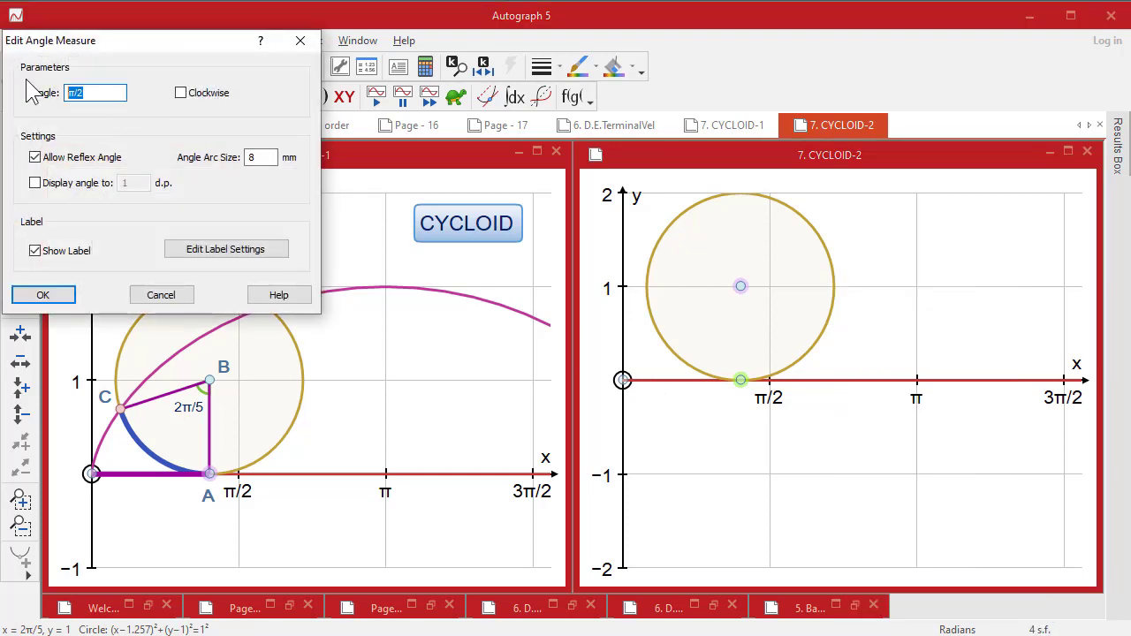
pyautogui.write('ϕ')
pyautogui.click(69, 296)
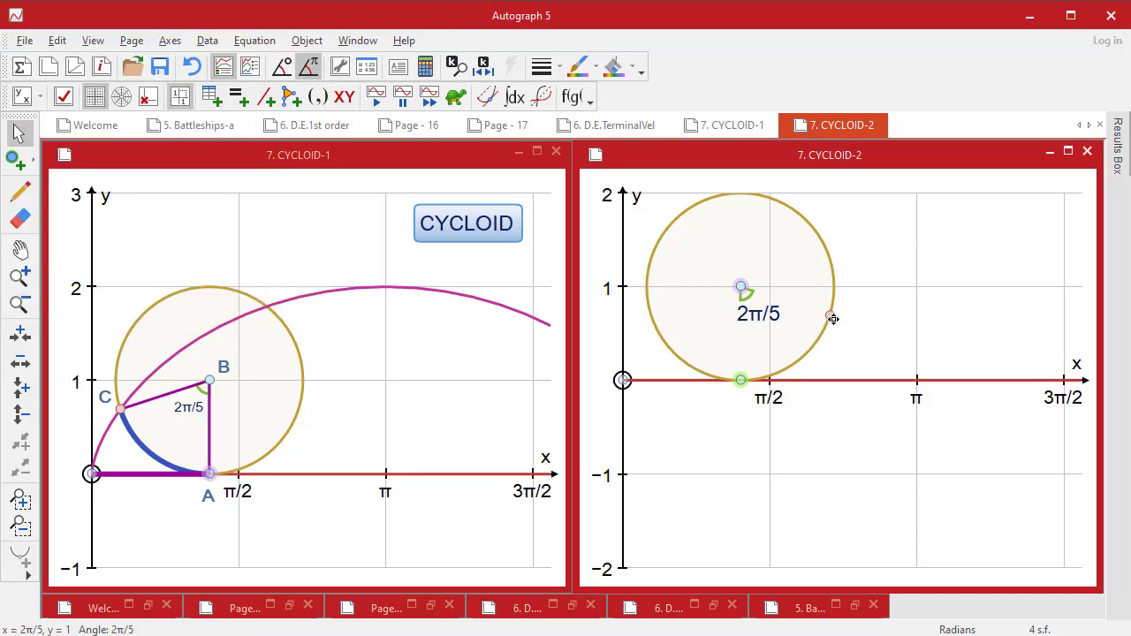
# Step: Make the ϕ angle measure clockwise and roll the circle along the x-axis and back
pyautogui.doubleClick(746, 296)
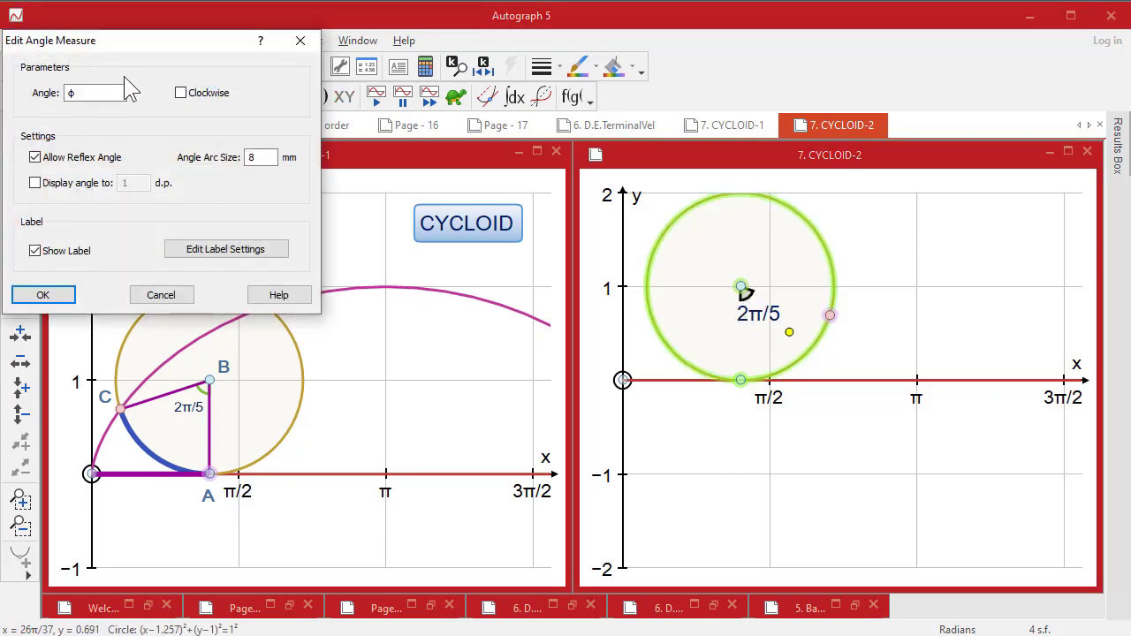
pyautogui.click(180, 93)
pyautogui.click(69, 296)
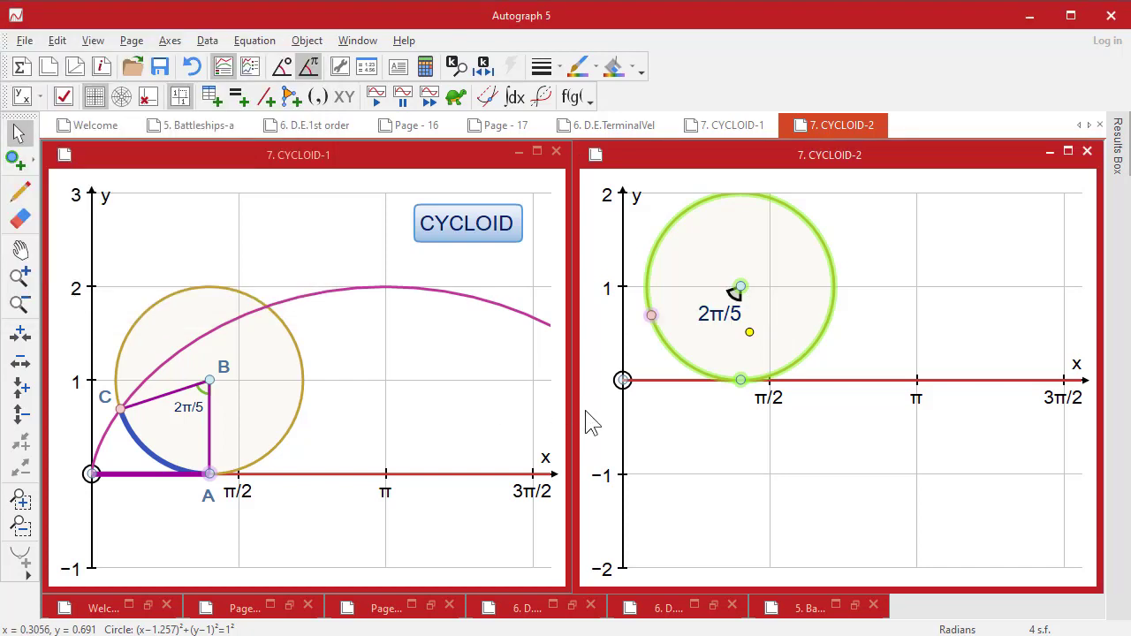
pyautogui.click(735, 427)
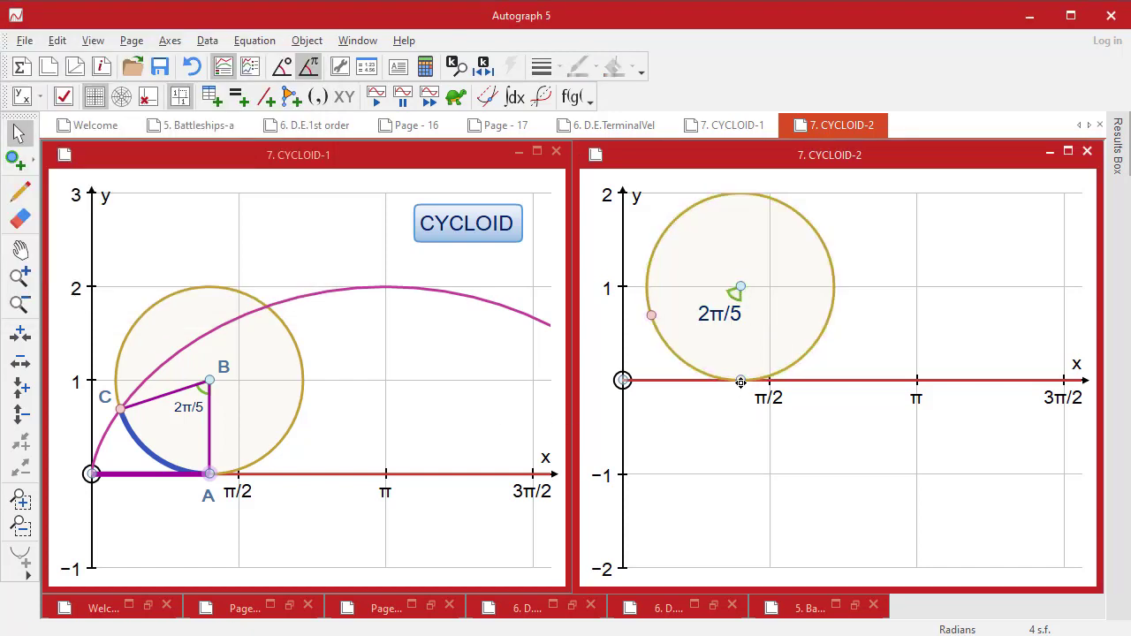
pyautogui.moveTo(740, 381)
pyautogui.mouseDown()
pyautogui.moveTo(858, 383)
pyautogui.moveTo(743, 386)
pyautogui.mouseUp()
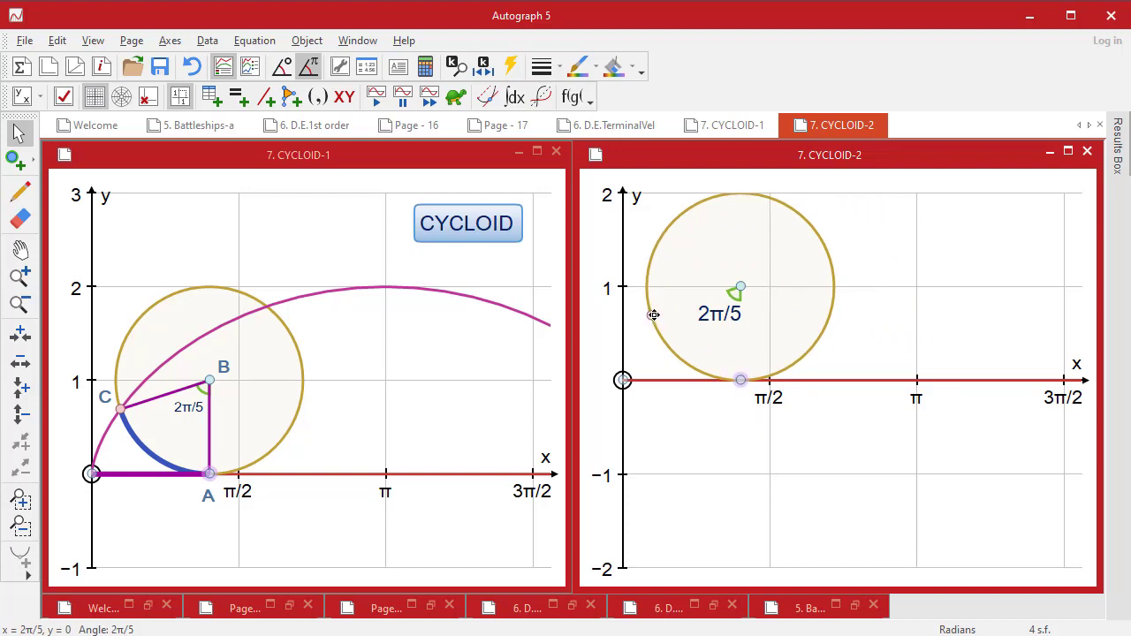
# Step: Create a locus of the rim point, plotting it as a cycloid on CYCLOID-2
pyautogui.rightClick(885, 221)
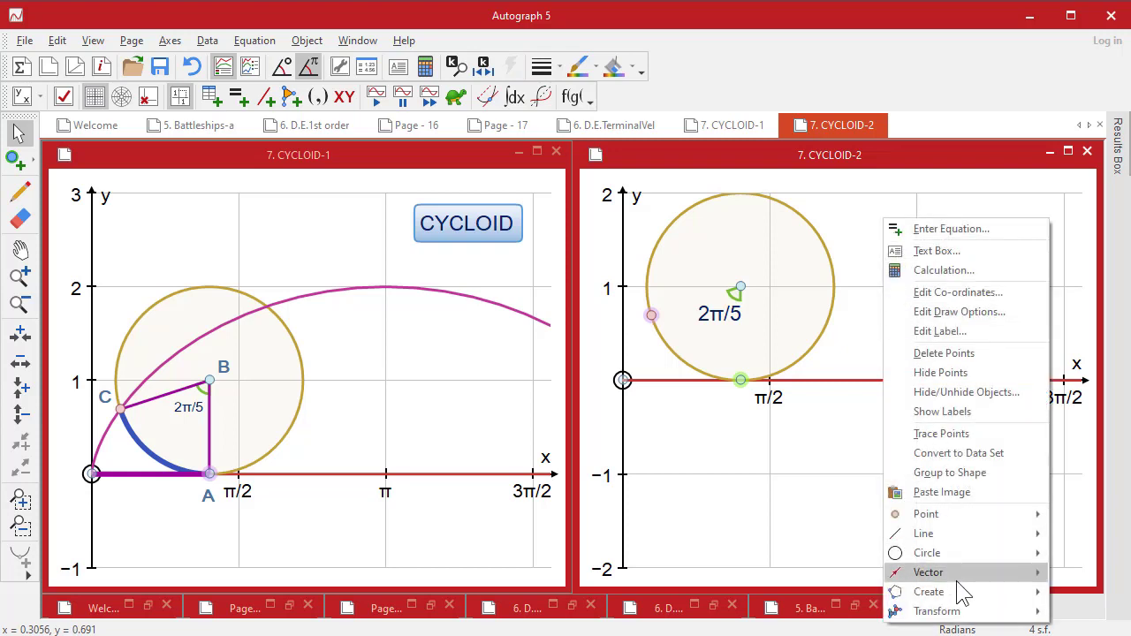
pyautogui.click(306, 41)
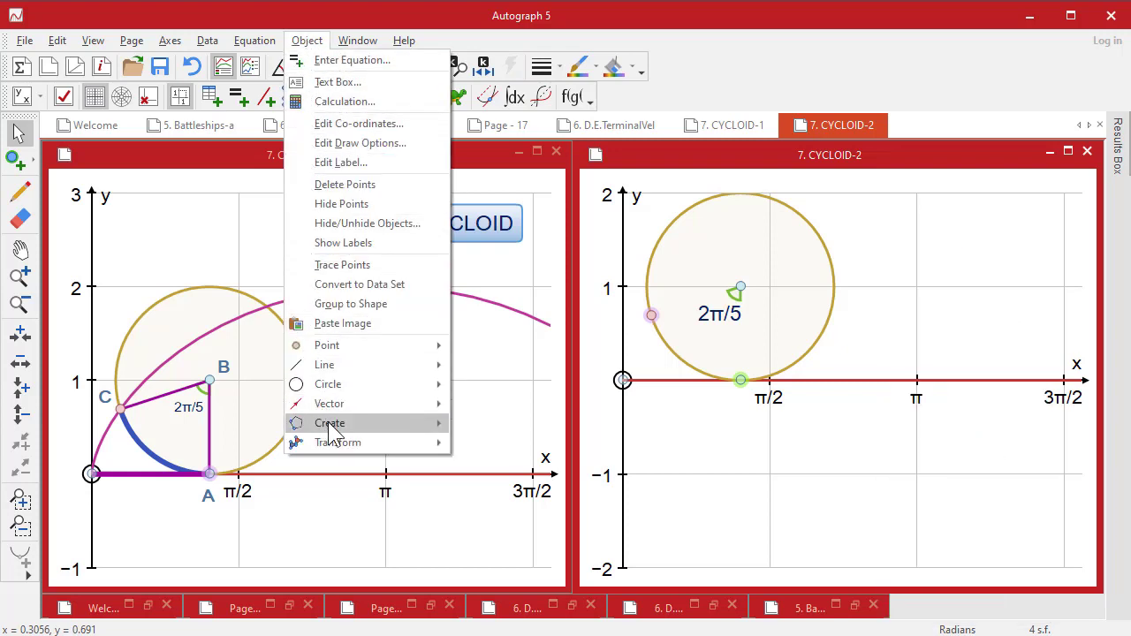
pyautogui.moveTo(394, 428)
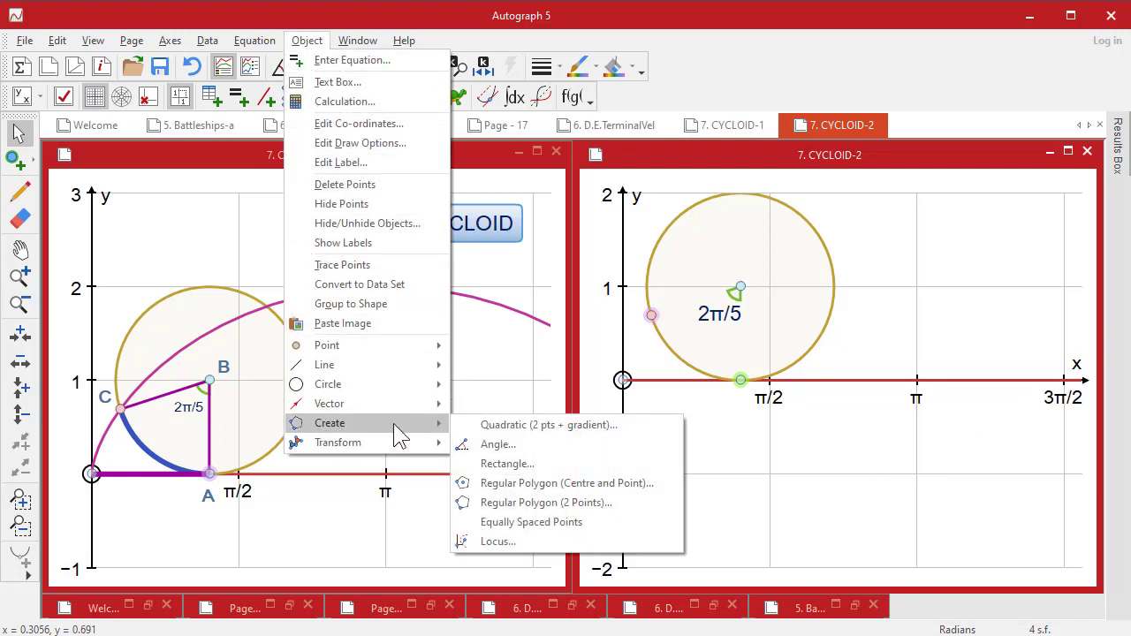
pyautogui.click(503, 542)
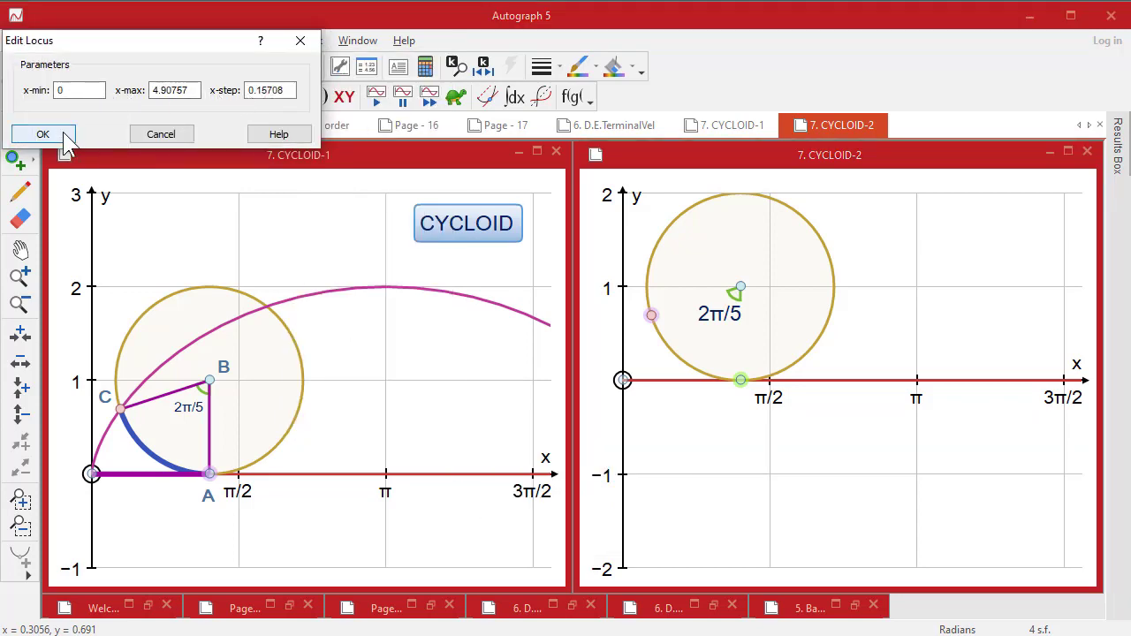
pyautogui.click(44, 135)
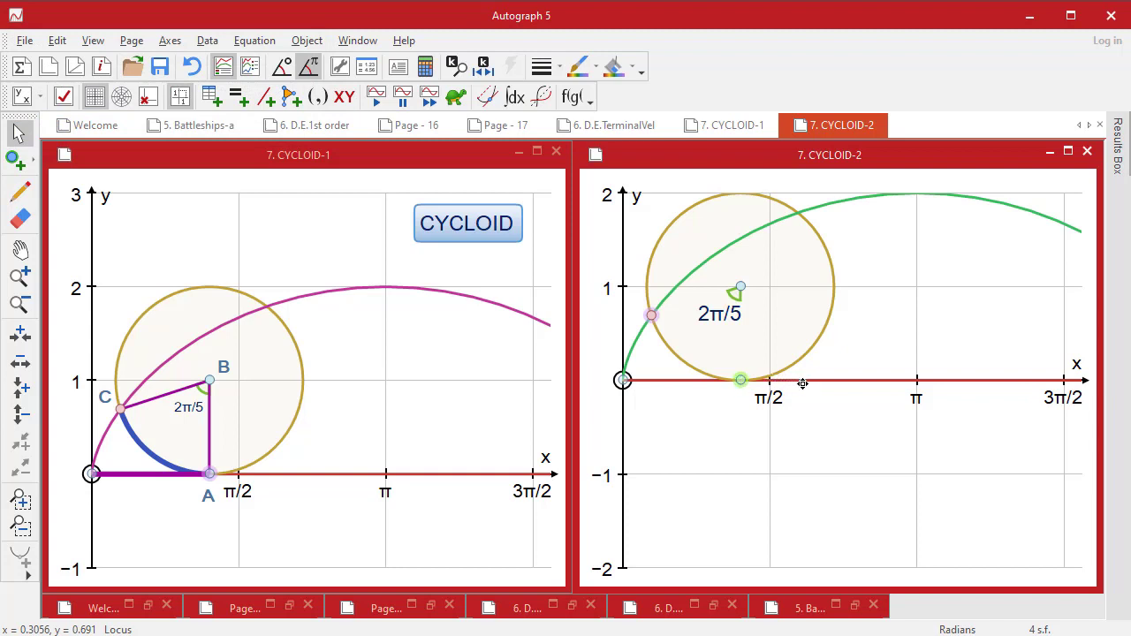
# Step: Roll the circle further along the x-axis, then maximise the CYCLOID-1 page
pyautogui.click(716, 403)
pyautogui.moveTo(740, 381); pyautogui.dragTo(769, 378)
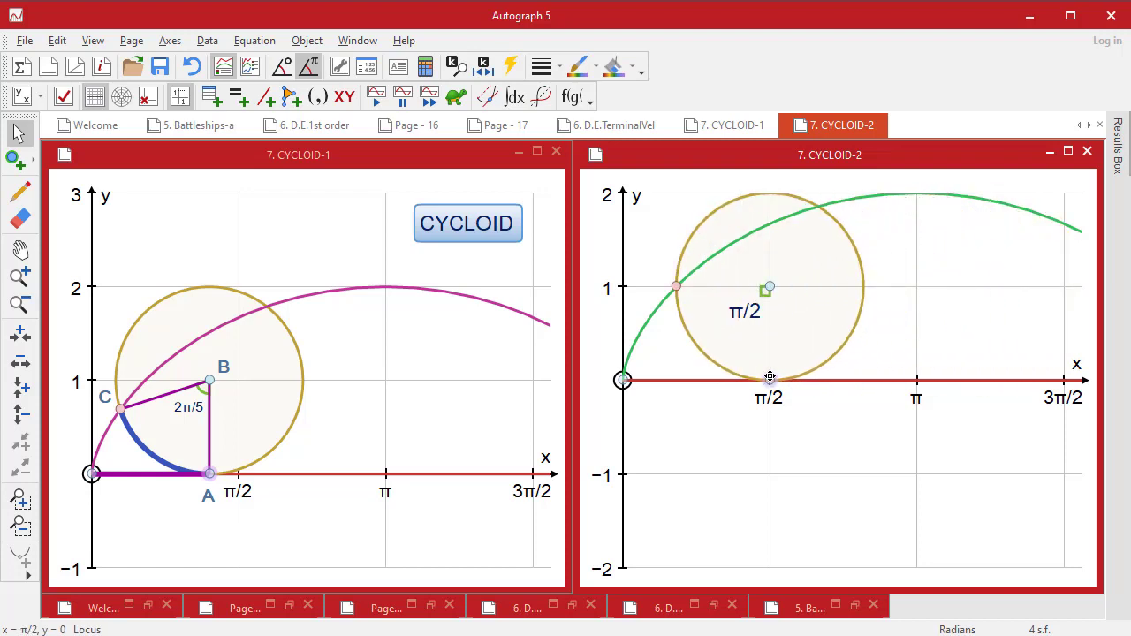
pyautogui.doubleClick(357, 156)
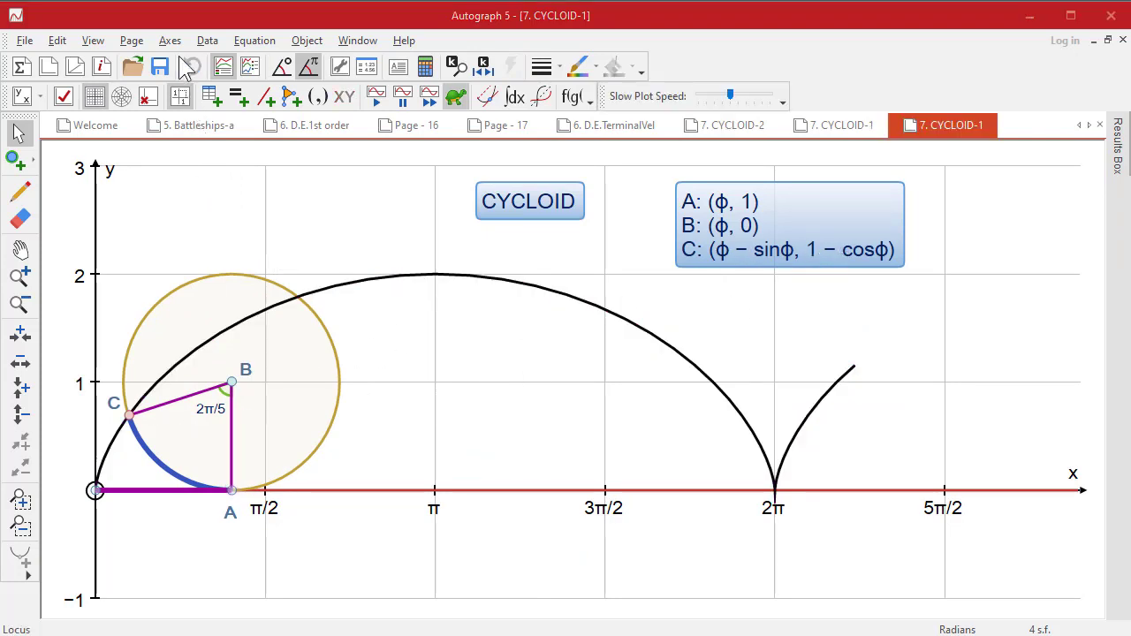
# Step: Show the equation key and enter the parametric equation x = t - sint, y = 1 - cost
pyautogui.click(169, 41)
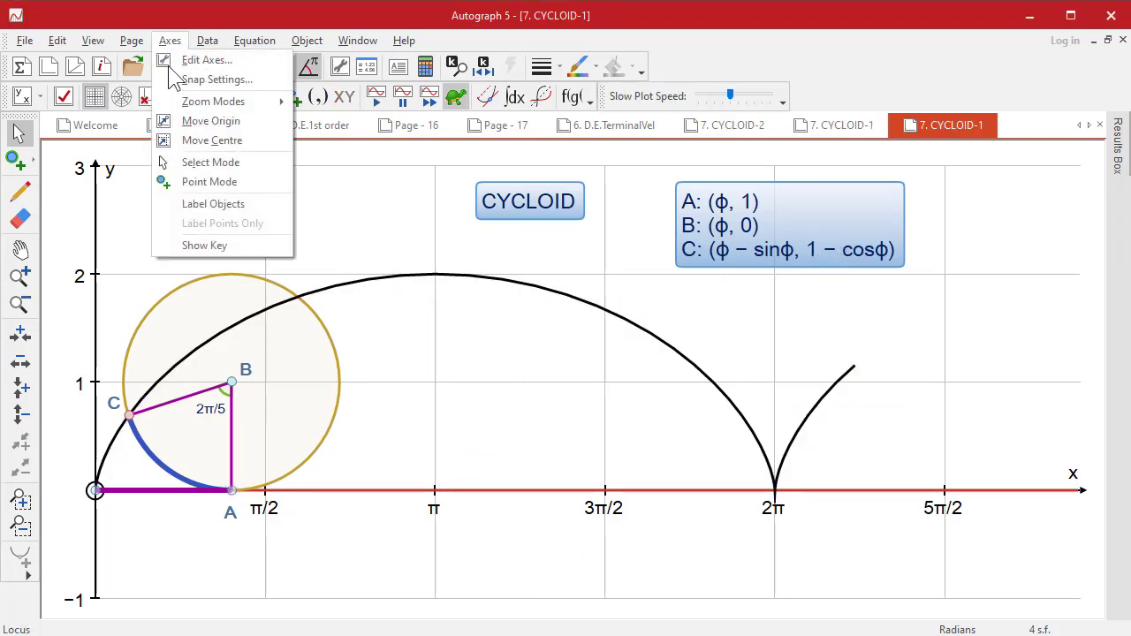
pyautogui.click(205, 245)
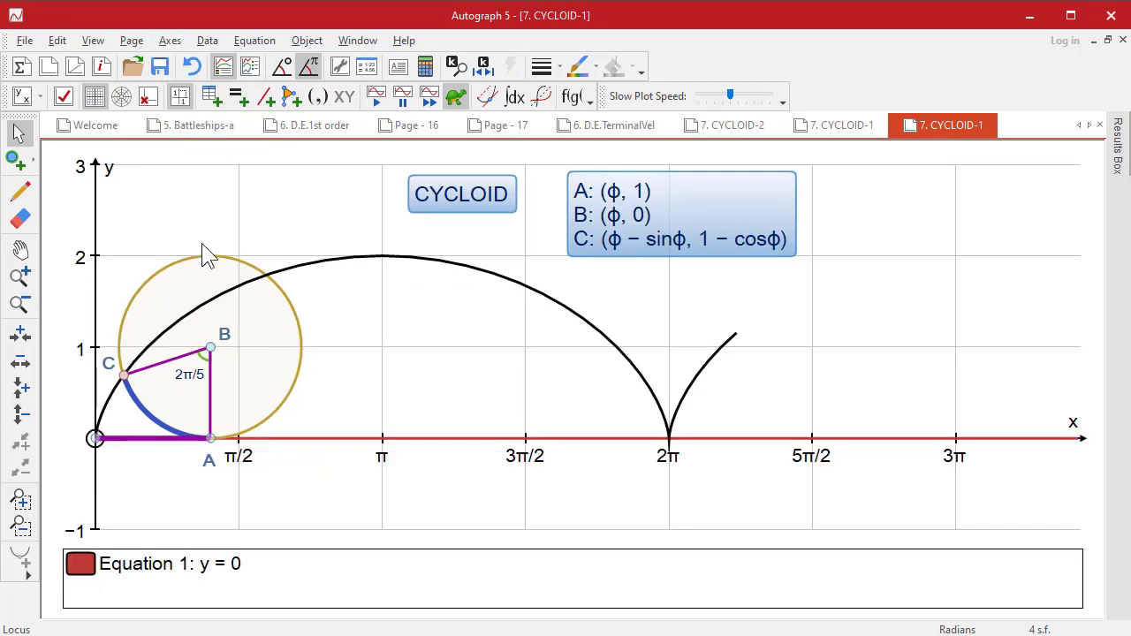
pyautogui.rightClick(314, 226)
pyautogui.click(374, 241)
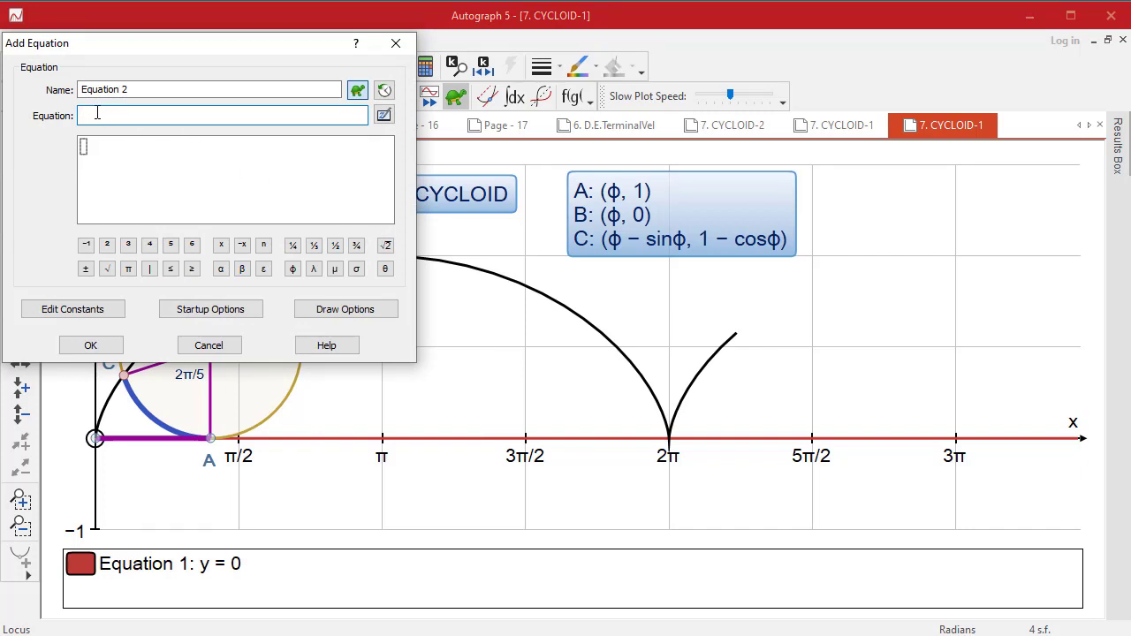
pyautogui.write('x = t - sint, y = 1 - cost')
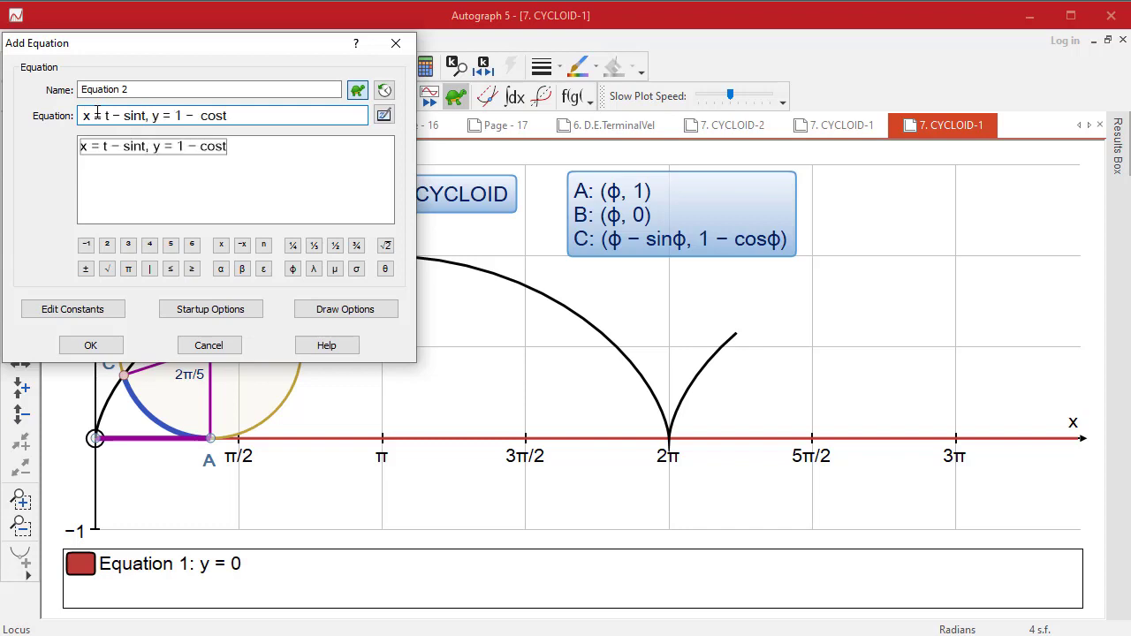
# Step: Give the cycloid a manual t-range ending at 4 and 4.5 pt thickness, then plot it
pyautogui.click(168, 317)
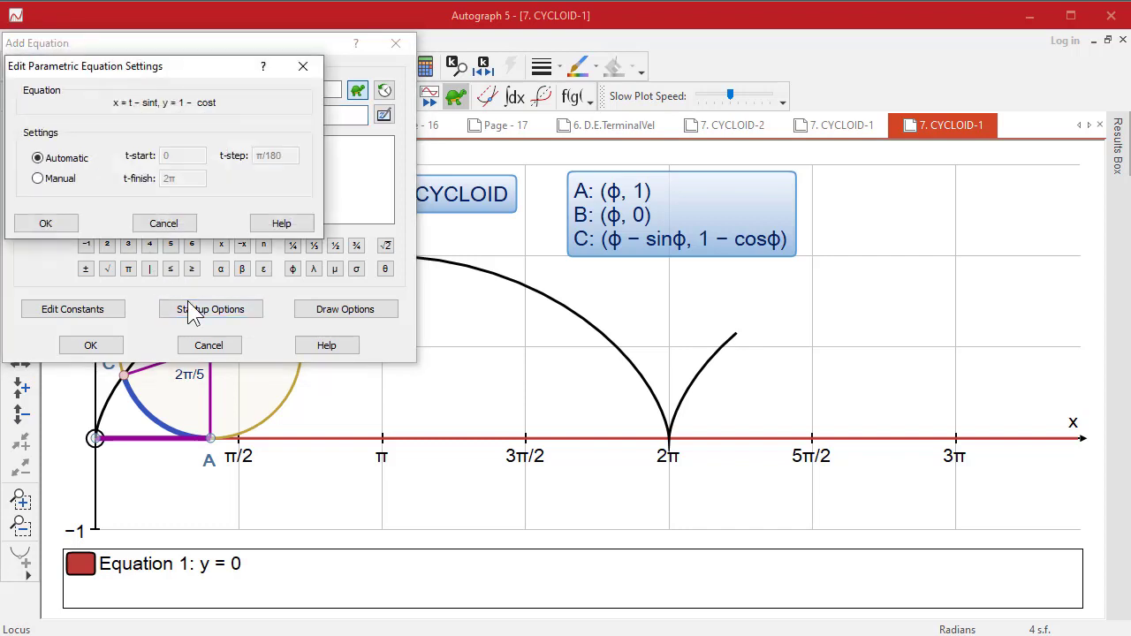
pyautogui.click(39, 180)
pyautogui.doubleClick(166, 179)
pyautogui.write('4')
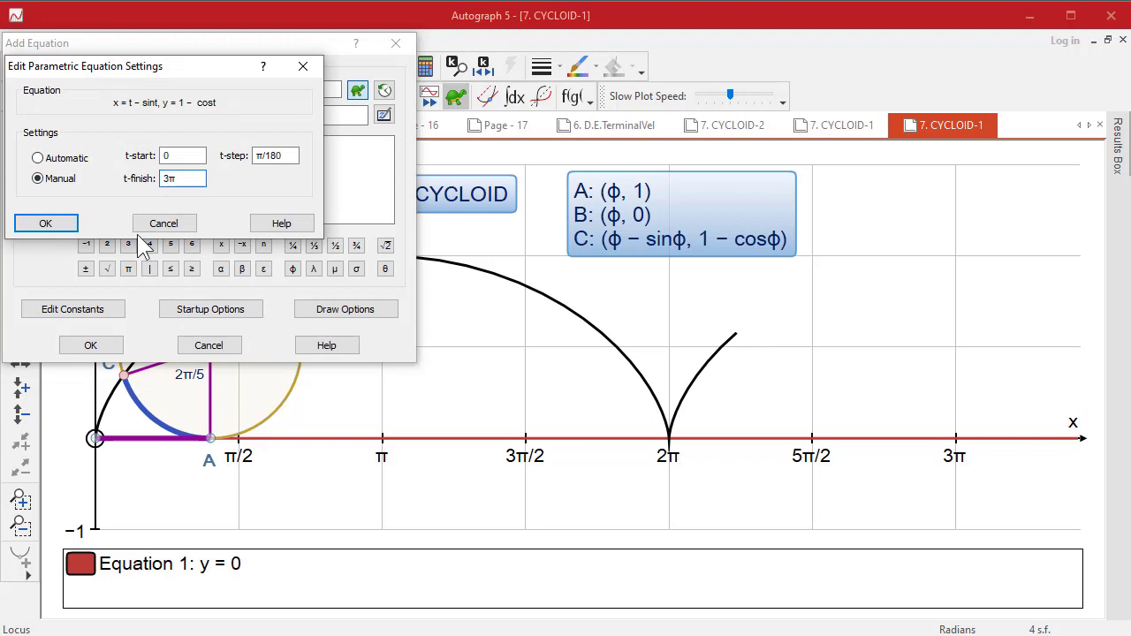
pyautogui.click(69, 223)
pyautogui.click(361, 316)
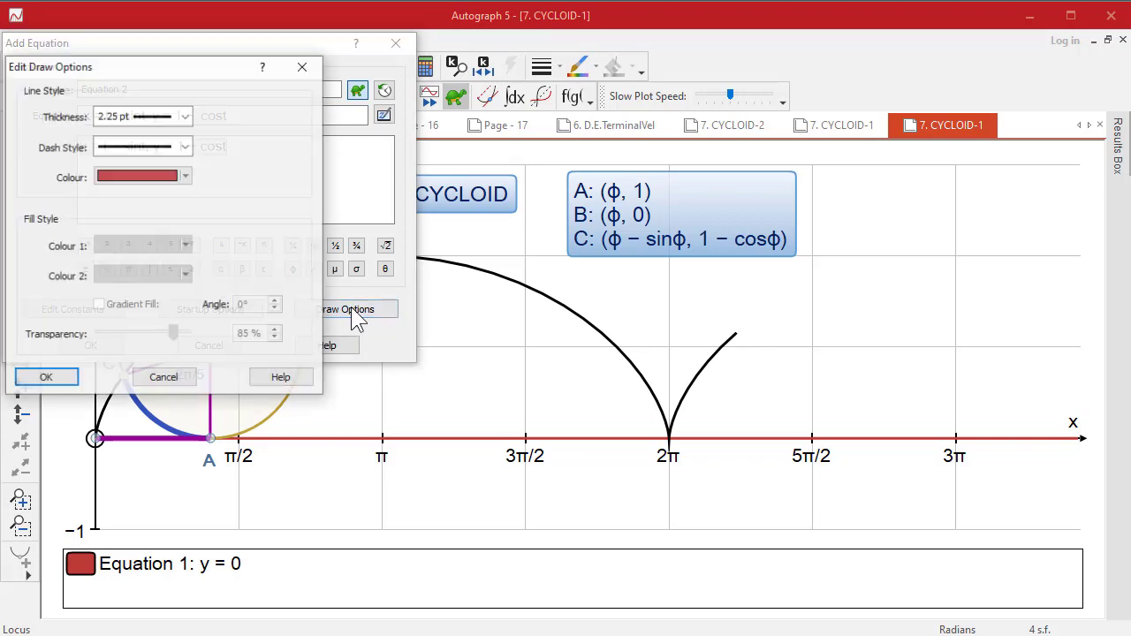
pyautogui.click(183, 119)
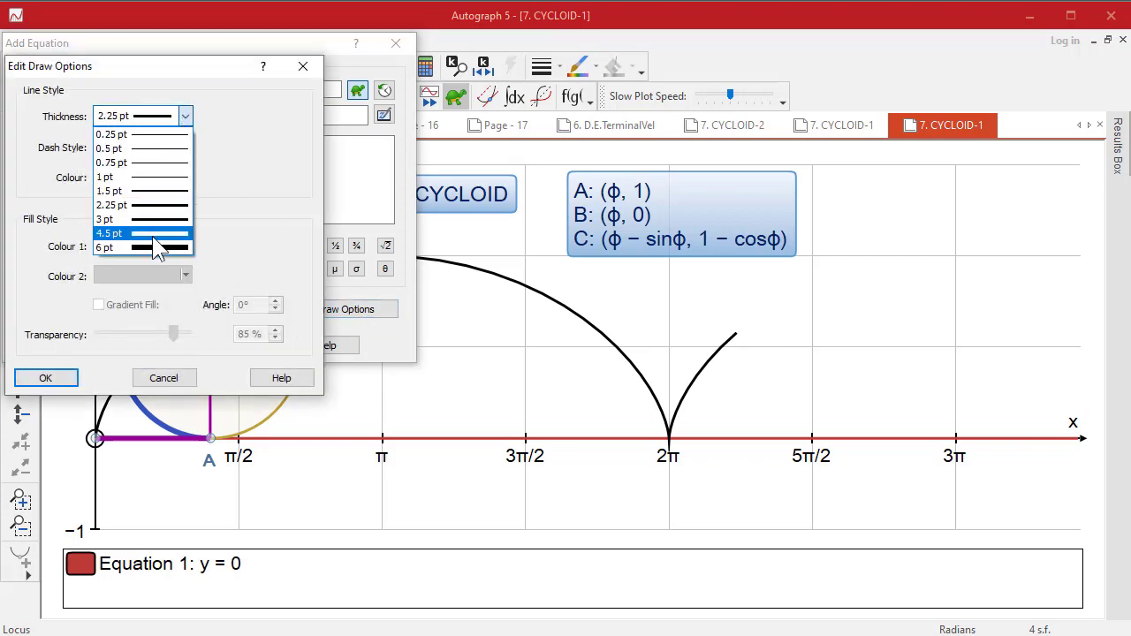
pyautogui.click(158, 234)
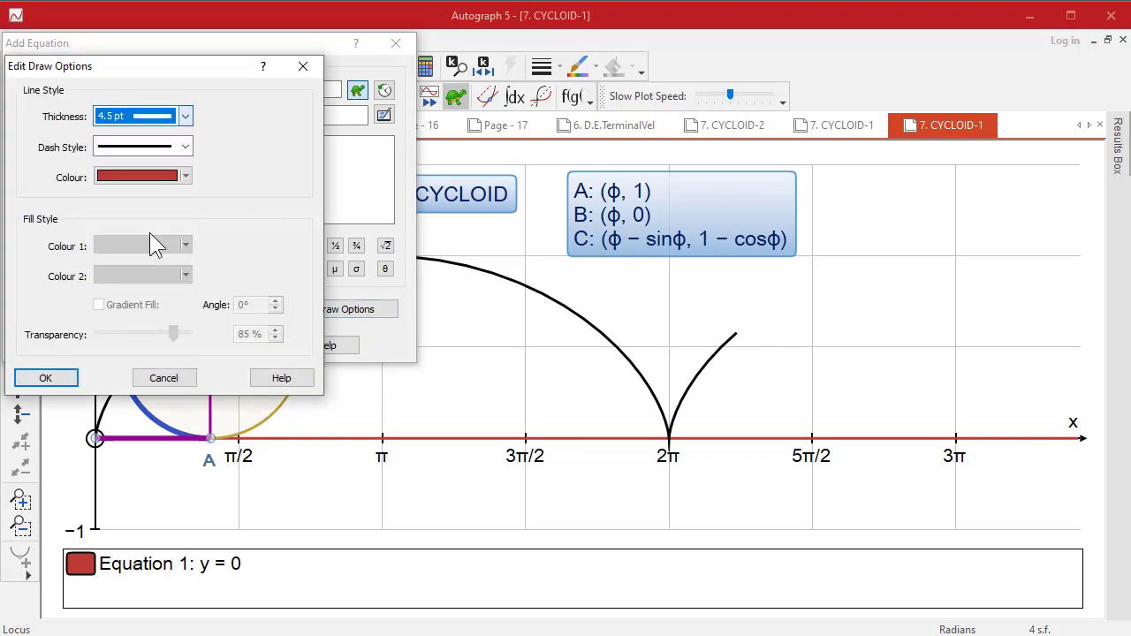
pyautogui.click(42, 377)
pyautogui.click(91, 346)
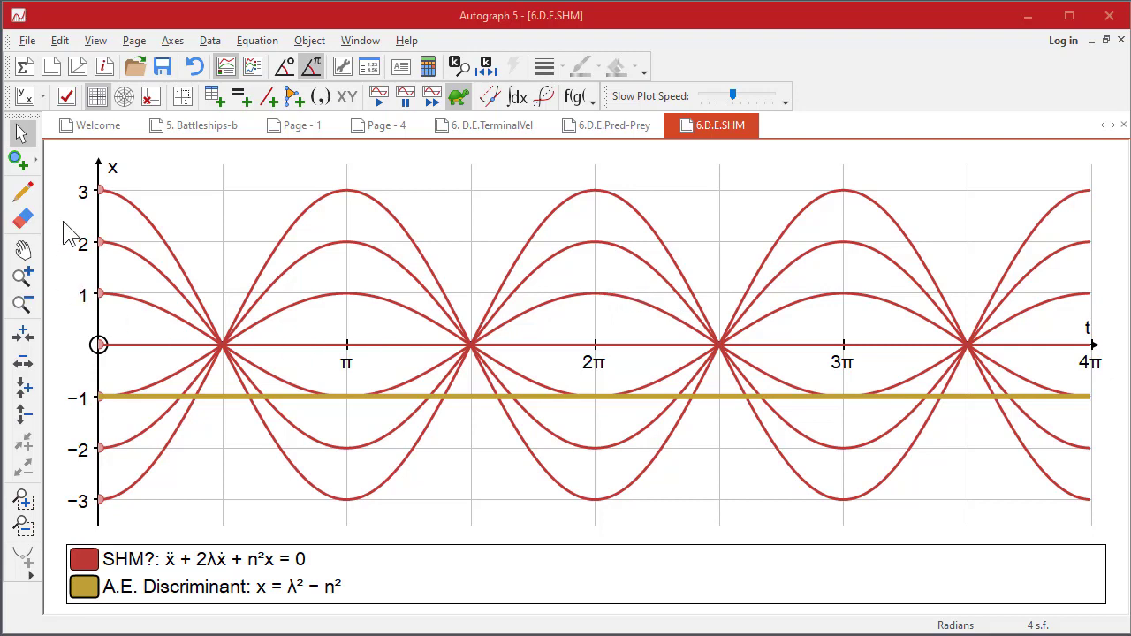
# Step: Go back through Pred-Prey, TerminalVel, Page - 4 and Page - 1 to the 5. Battleships-b page
pyautogui.click(628, 132)
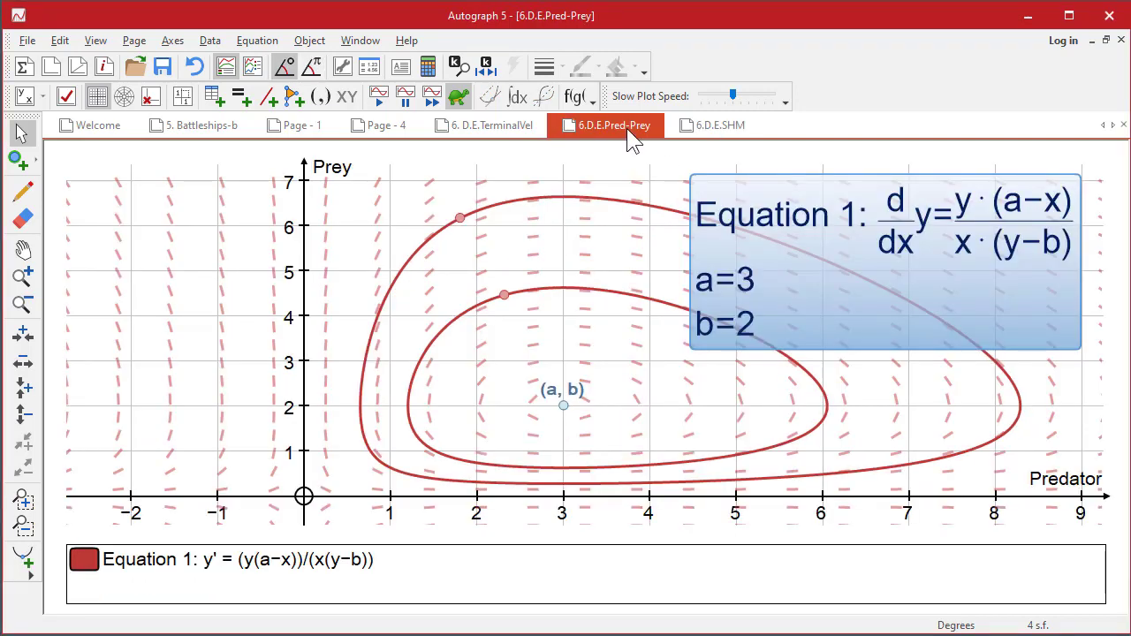
pyautogui.click(504, 123)
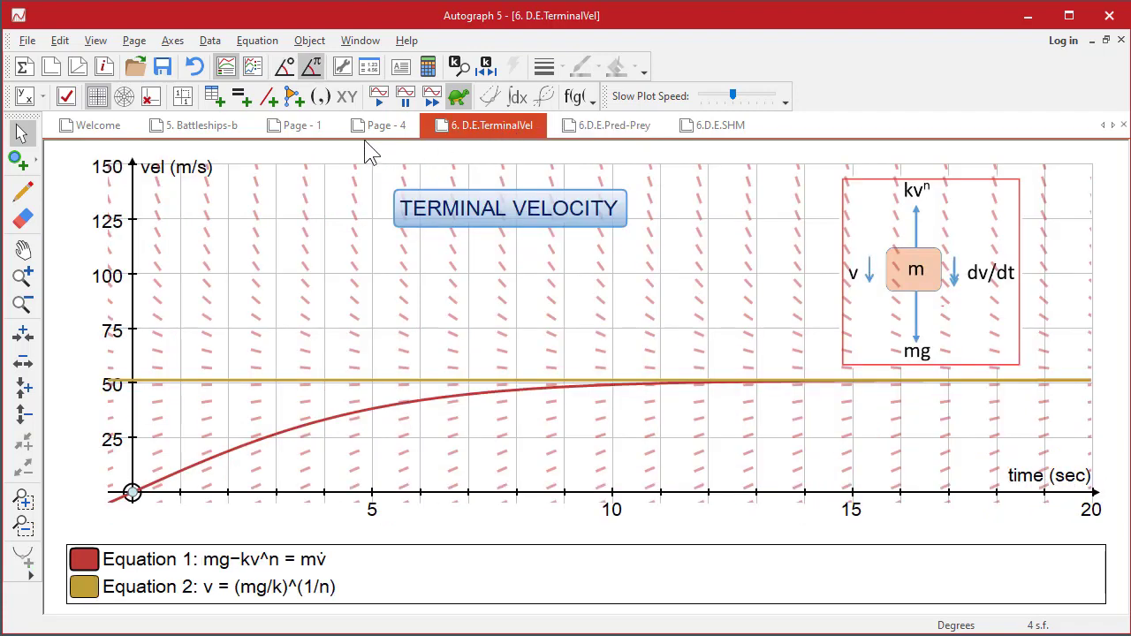
pyautogui.click(388, 127)
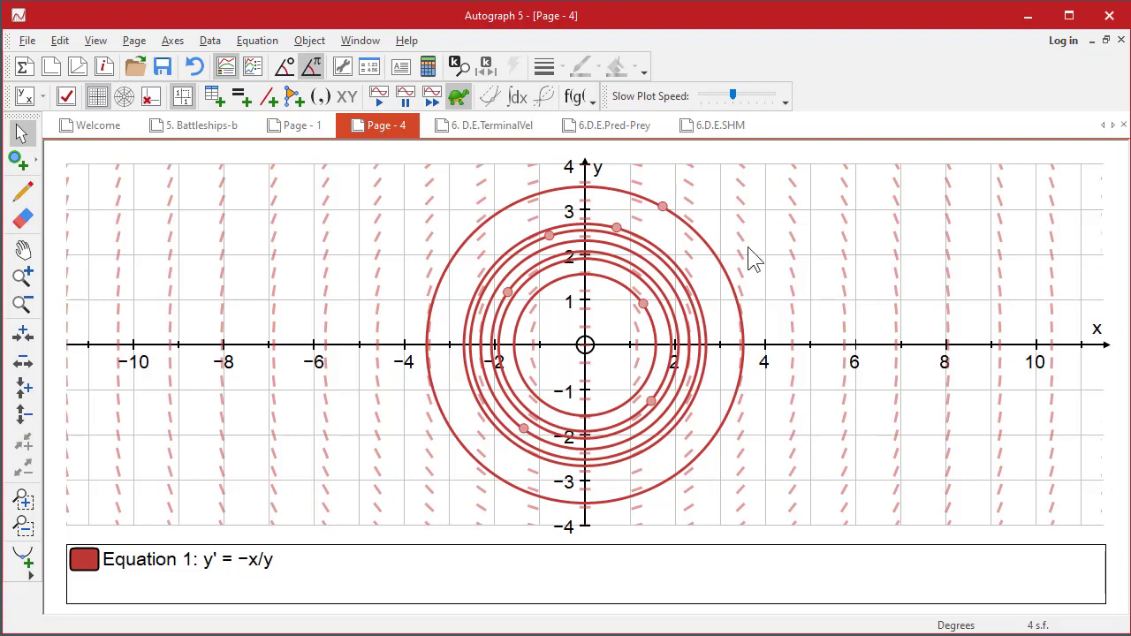
pyautogui.click(301, 126)
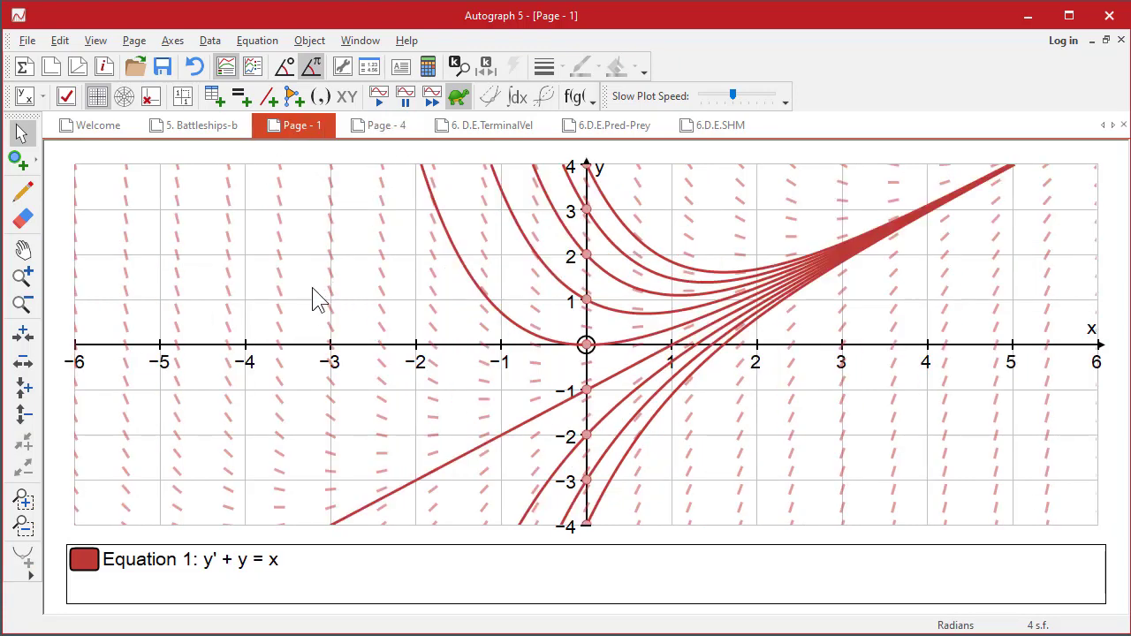
pyautogui.click(196, 128)
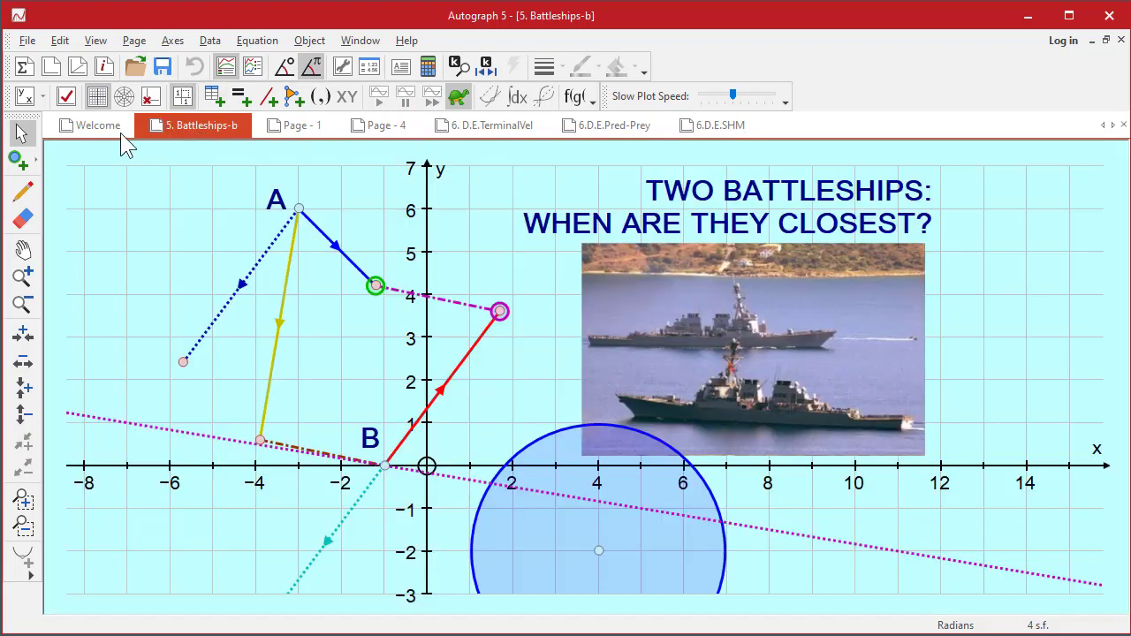